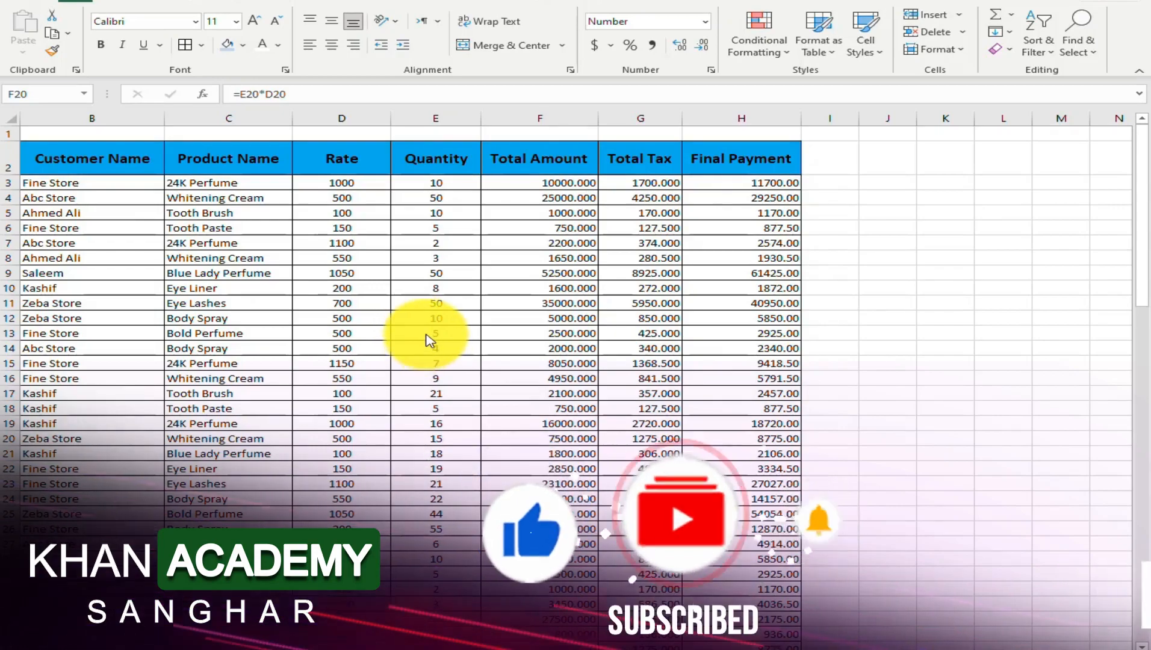
Filter the sales table's Customer Name column to show only the Fine Store records
scroll(435, 346, "down", 3)
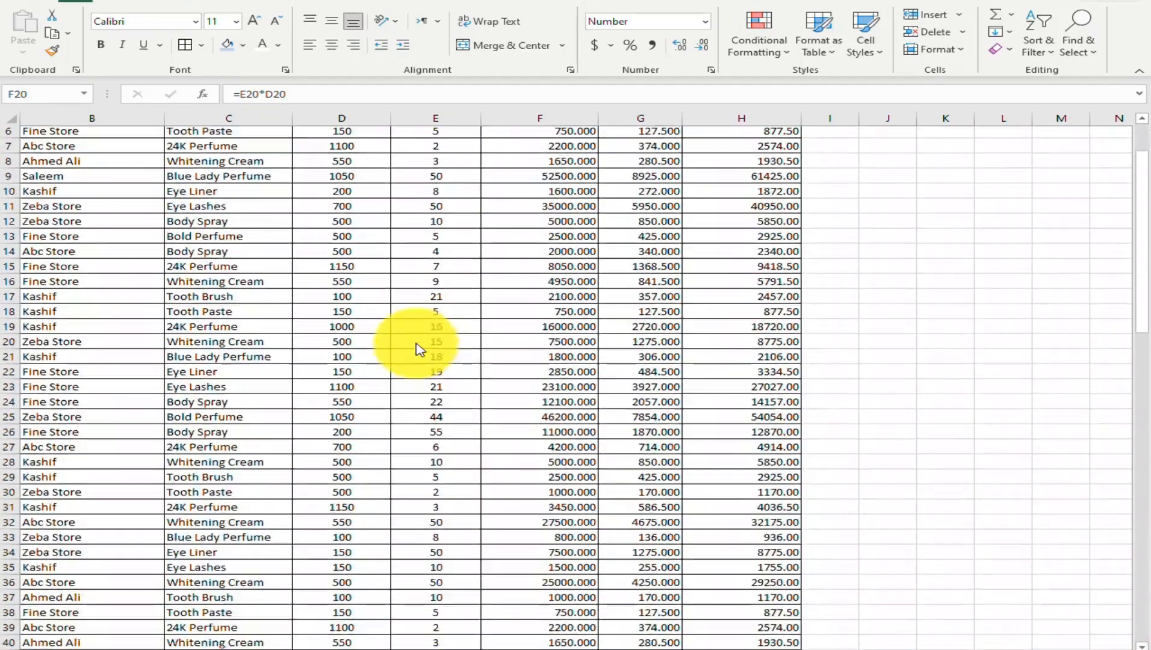
scroll(418, 349, "down", 8)
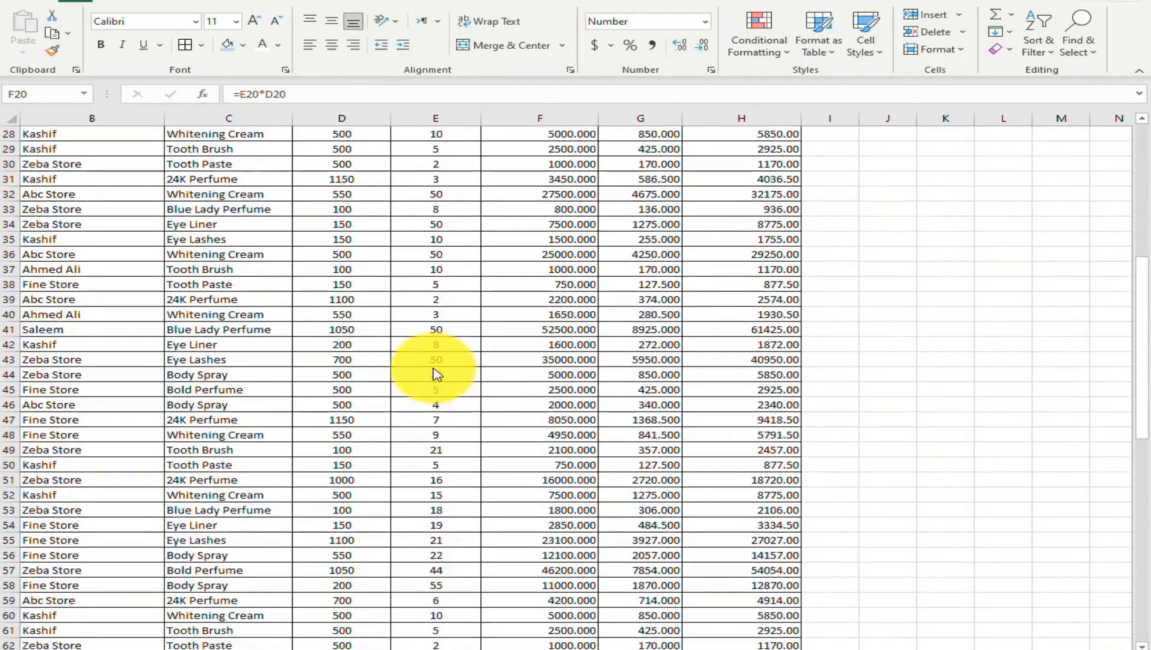
scroll(436, 373, "down", 18)
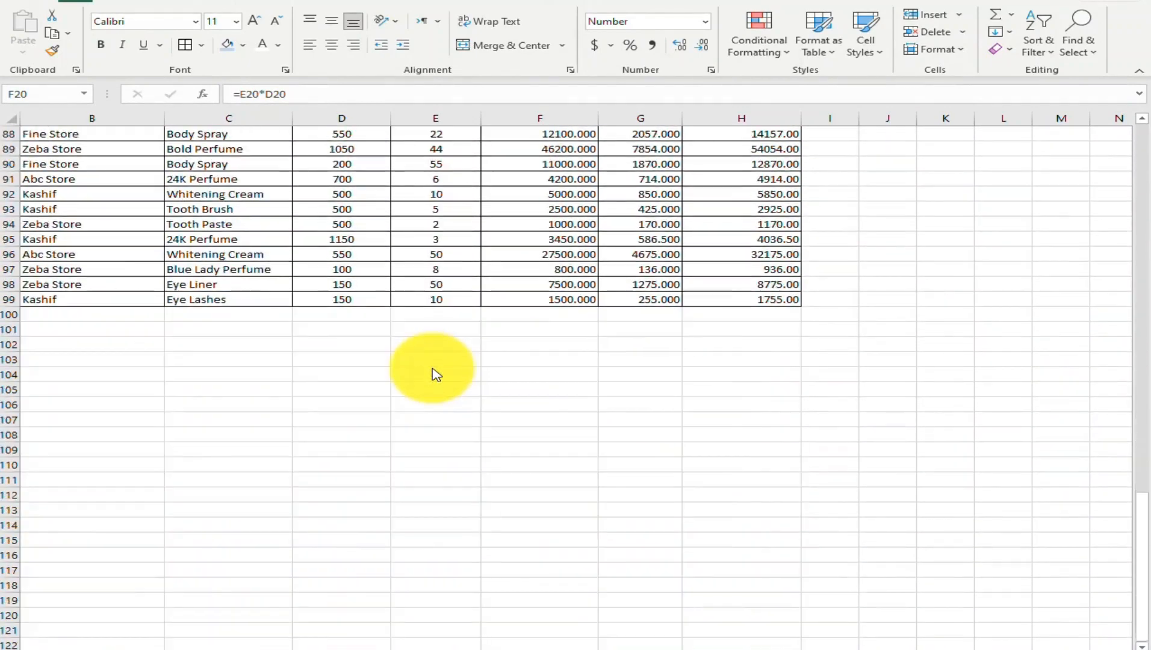
scroll(436, 373, "up", 14)
scroll(436, 373, "up", 15)
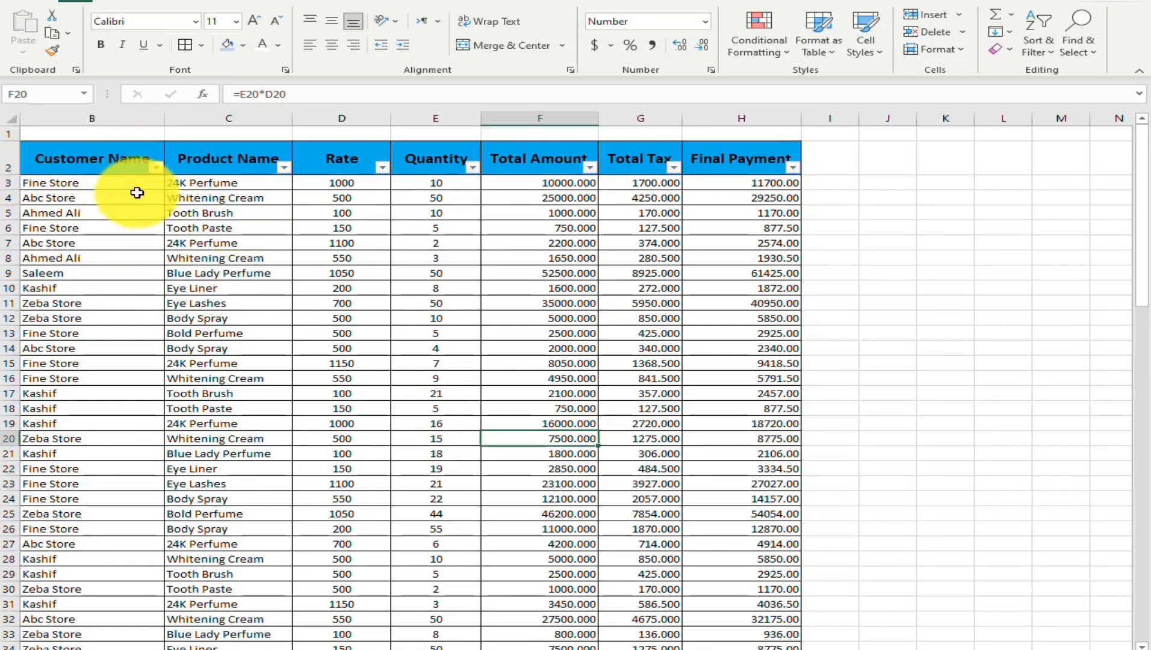
left_click(157, 170)
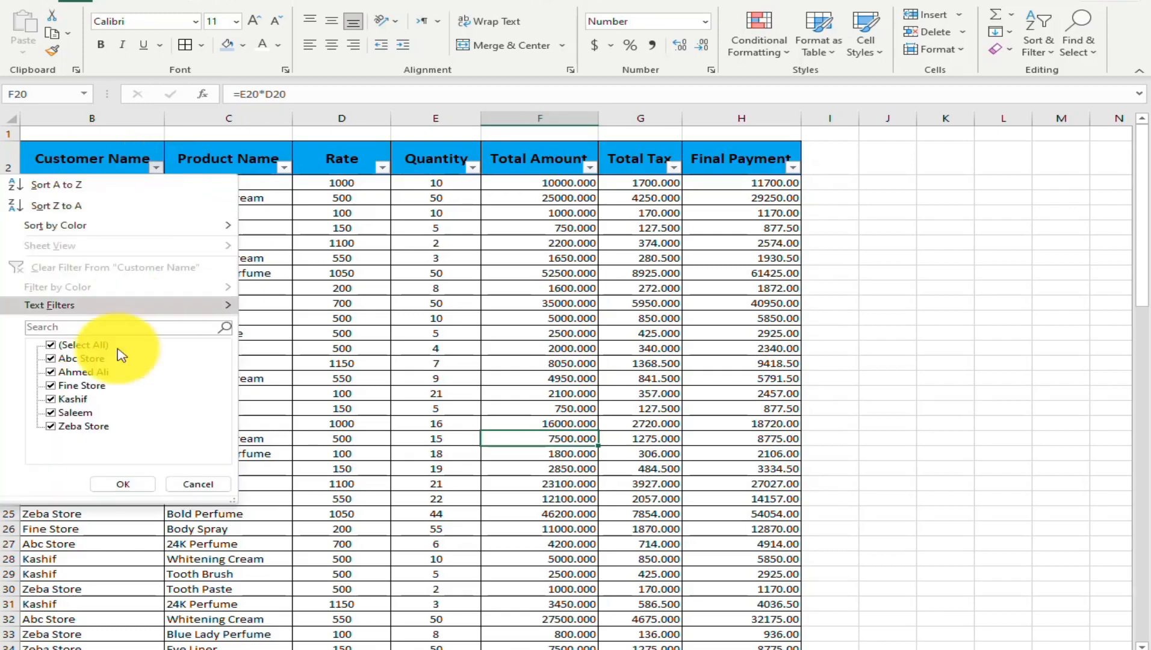
left_click(49, 346)
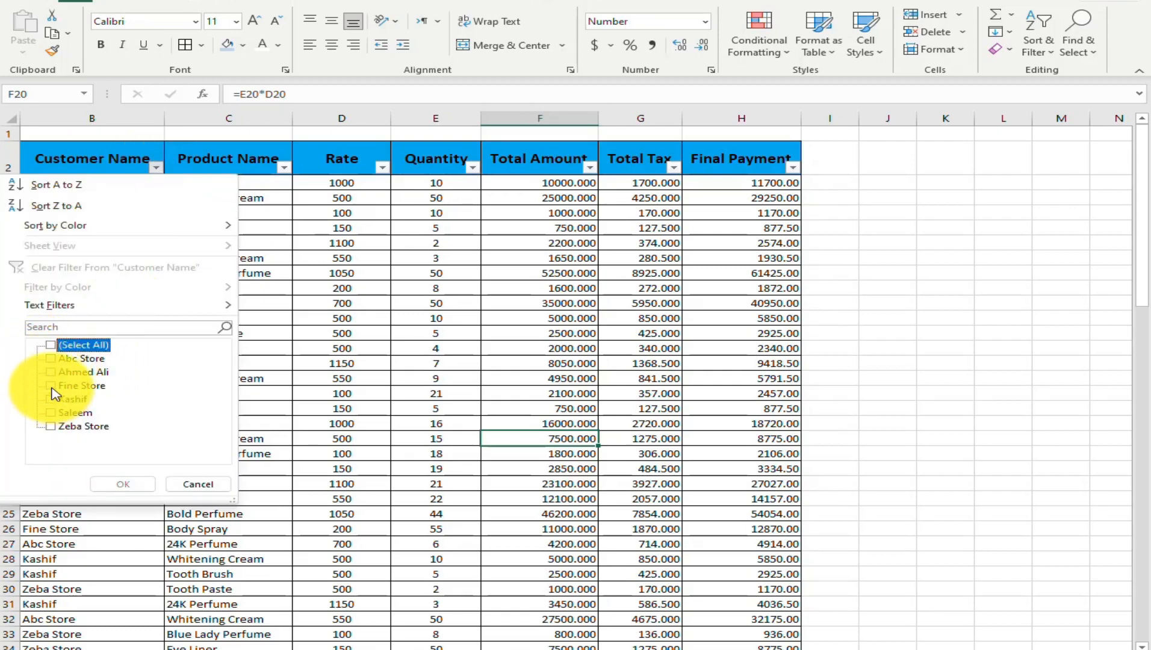
left_click(52, 386)
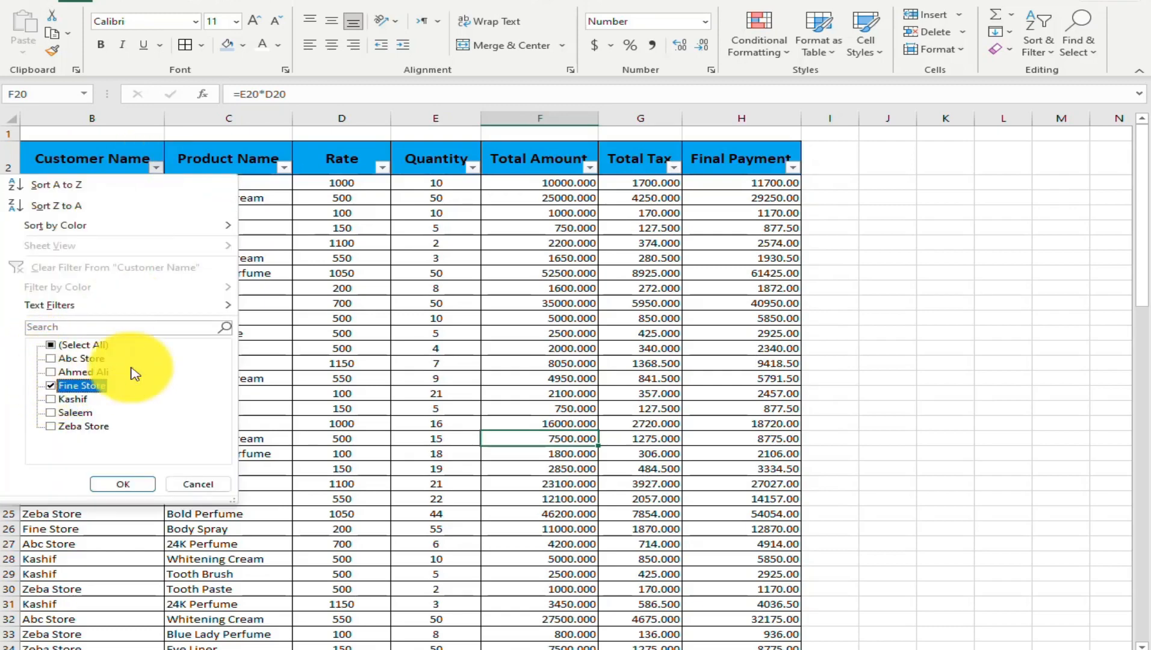
left_click(128, 484)
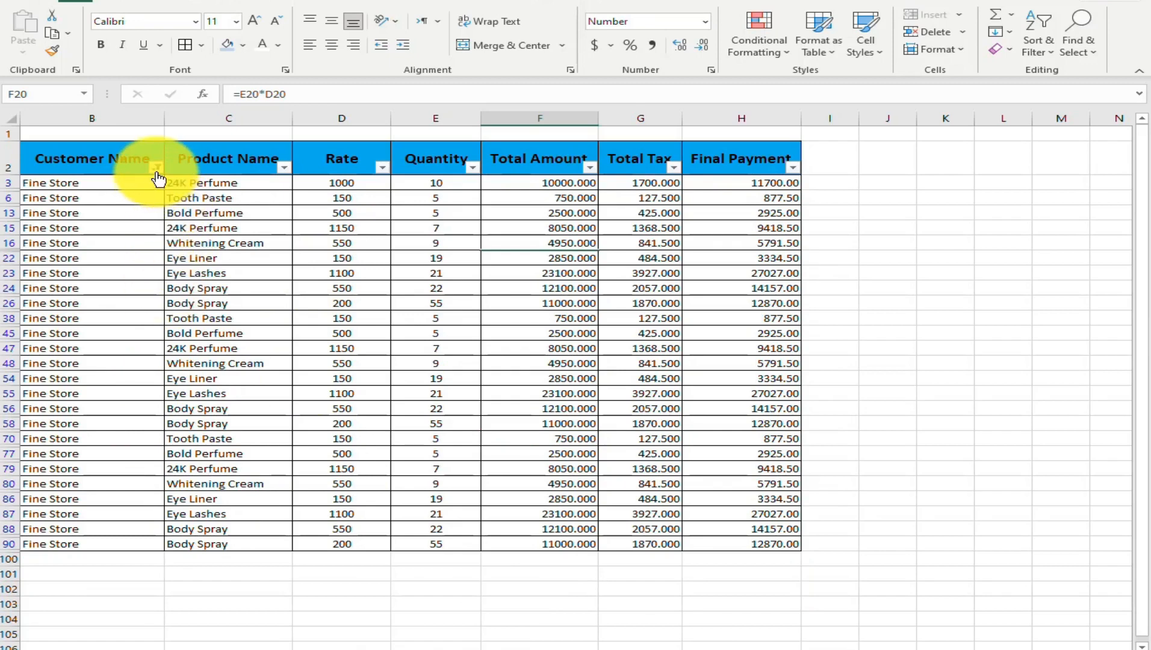
Change the Customer Name filter to show only the Zeba Store records
left_click(156, 168)
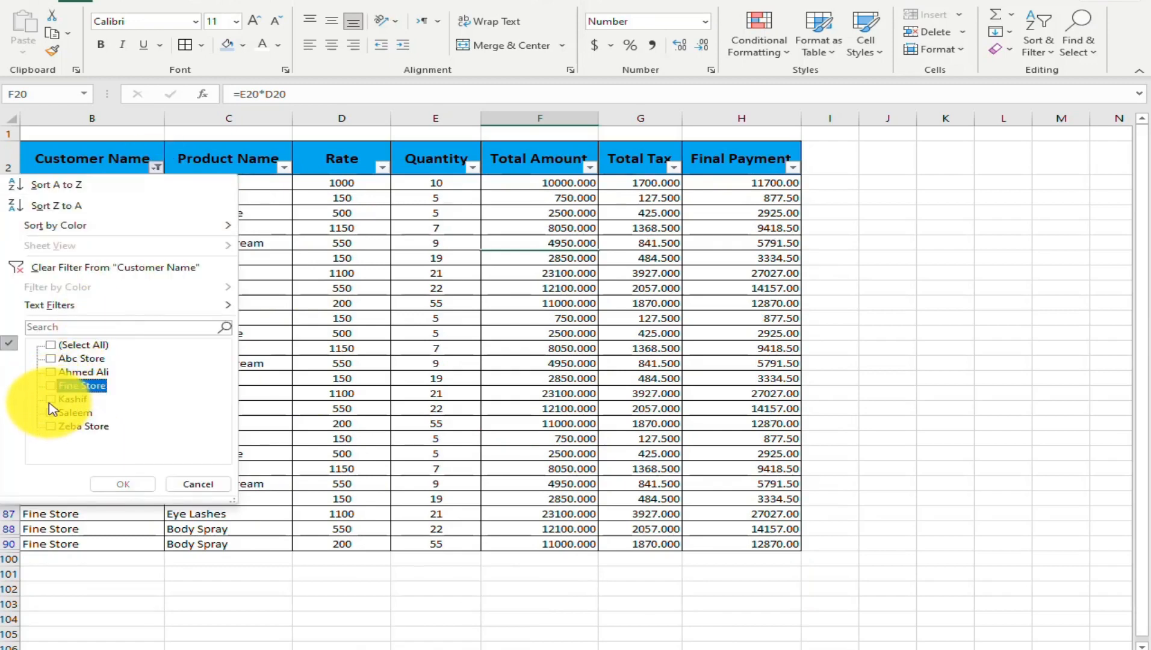
left_click(52, 426)
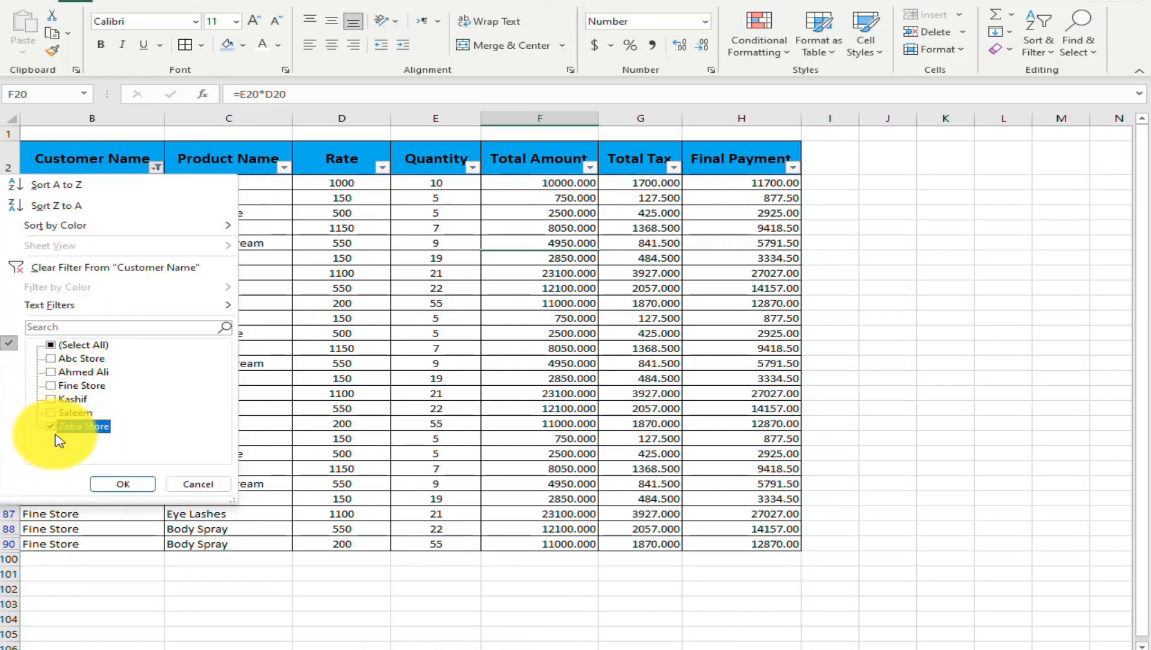
left_click(123, 484)
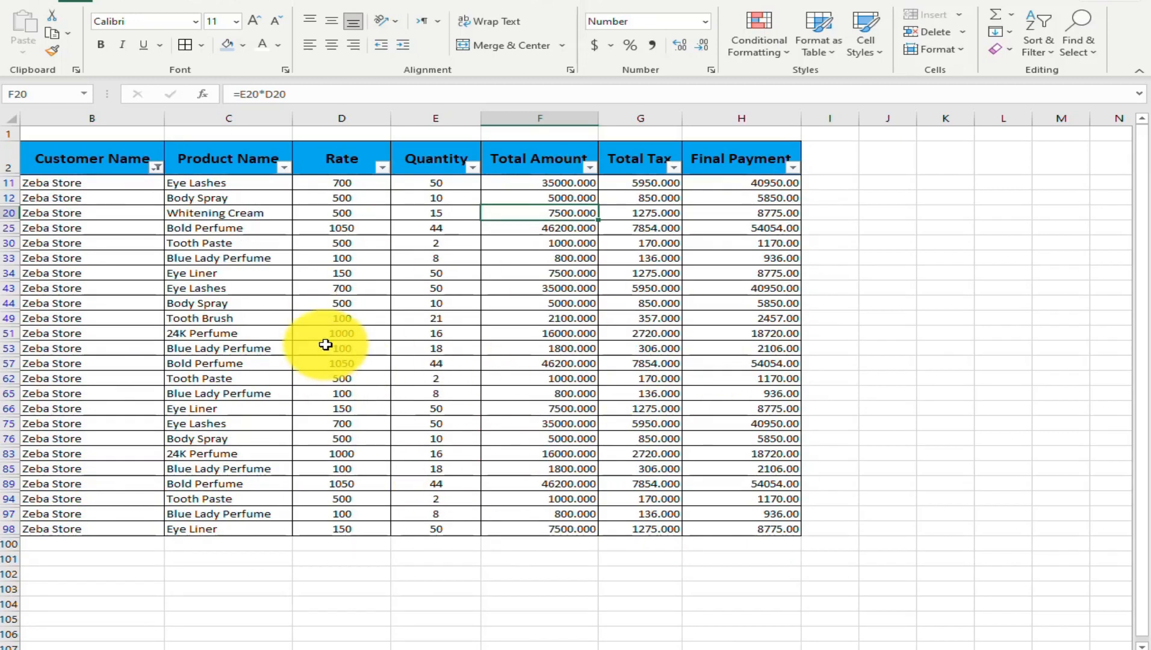
Remove the filters from the sales table and switch to the sheet with the search form
key("ctrl+shift+l")
left_click(106, 160)
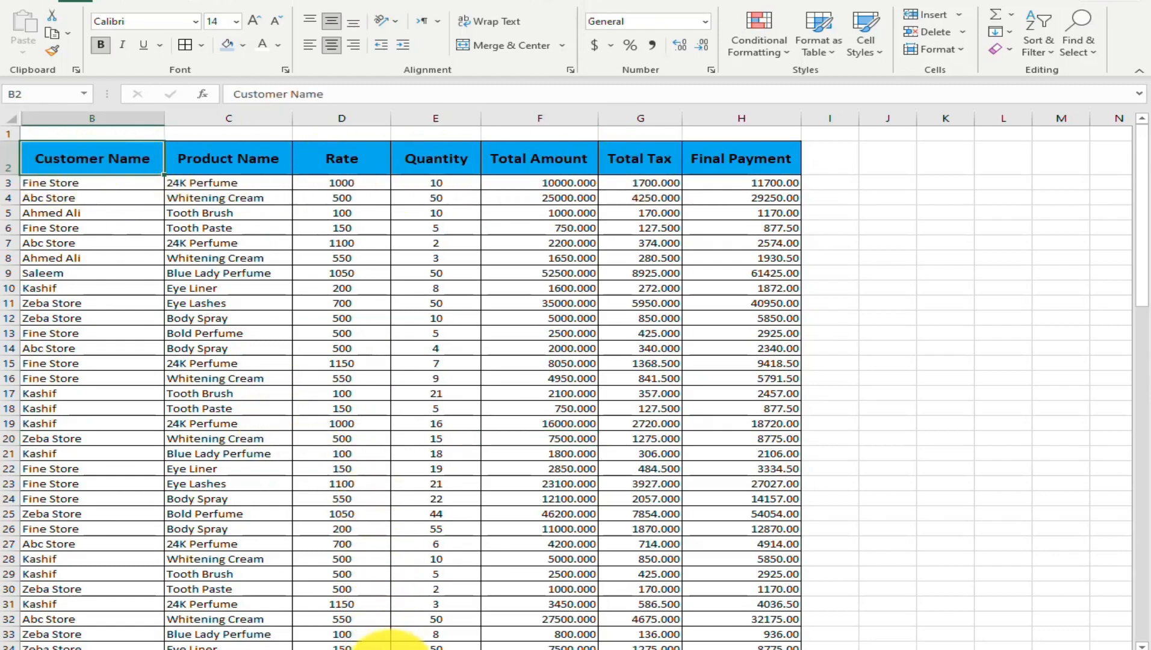
left_click(392, 649)
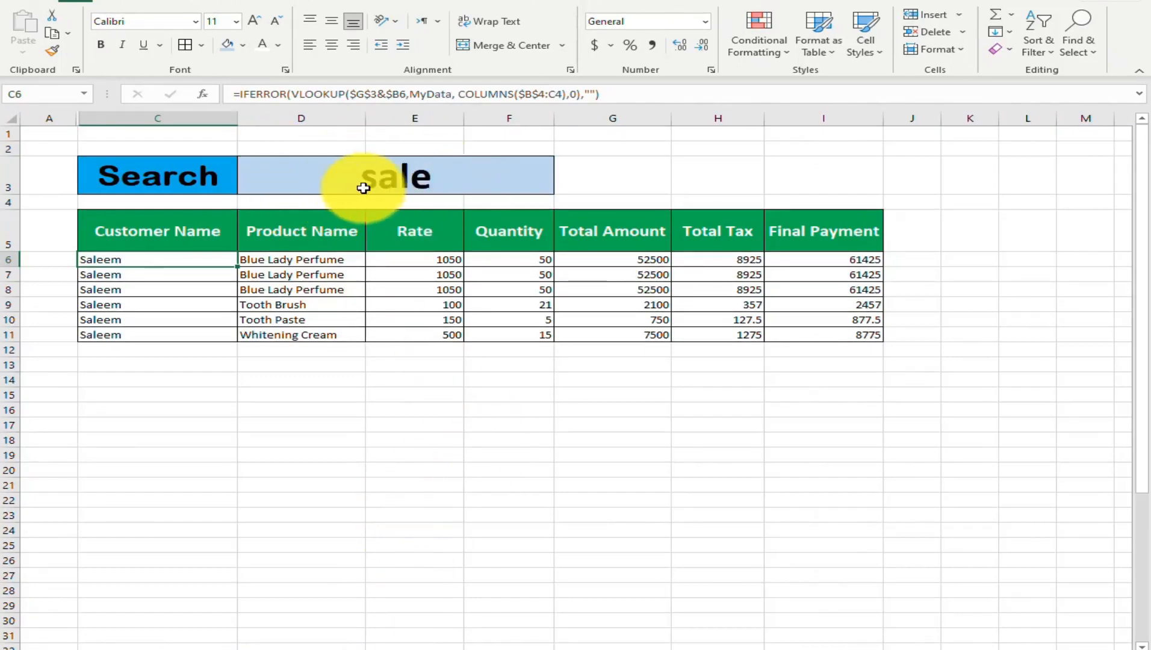
Look up customer records by entering "fin" and next "fi" as the search text in D3
left_click(409, 180)
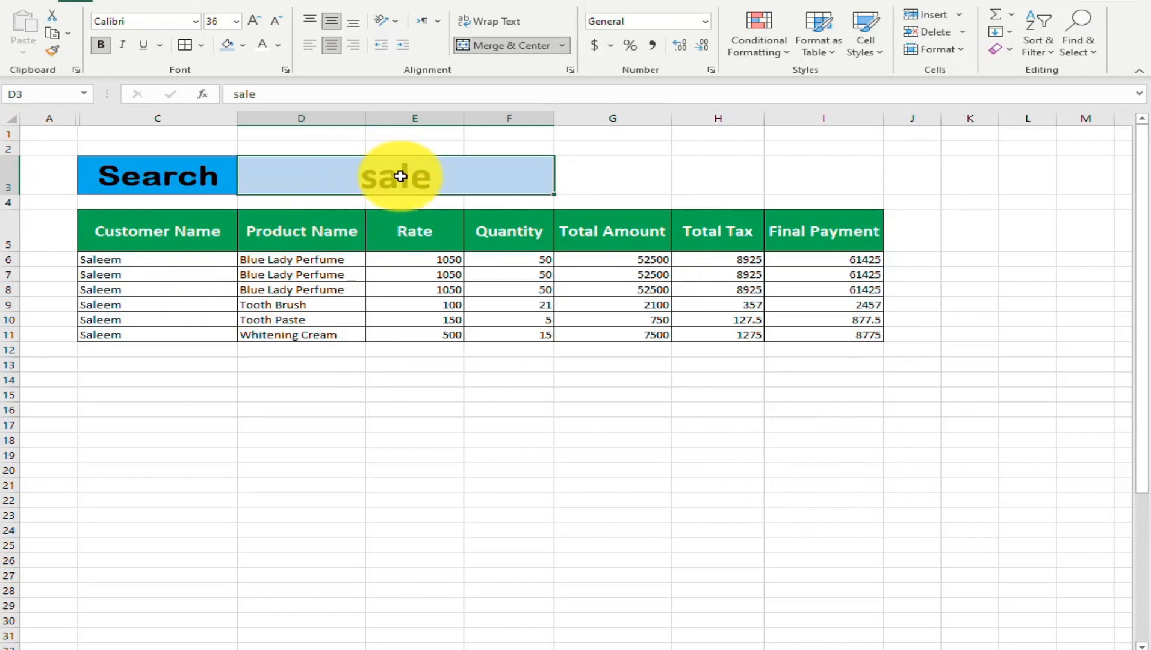
type("fin")
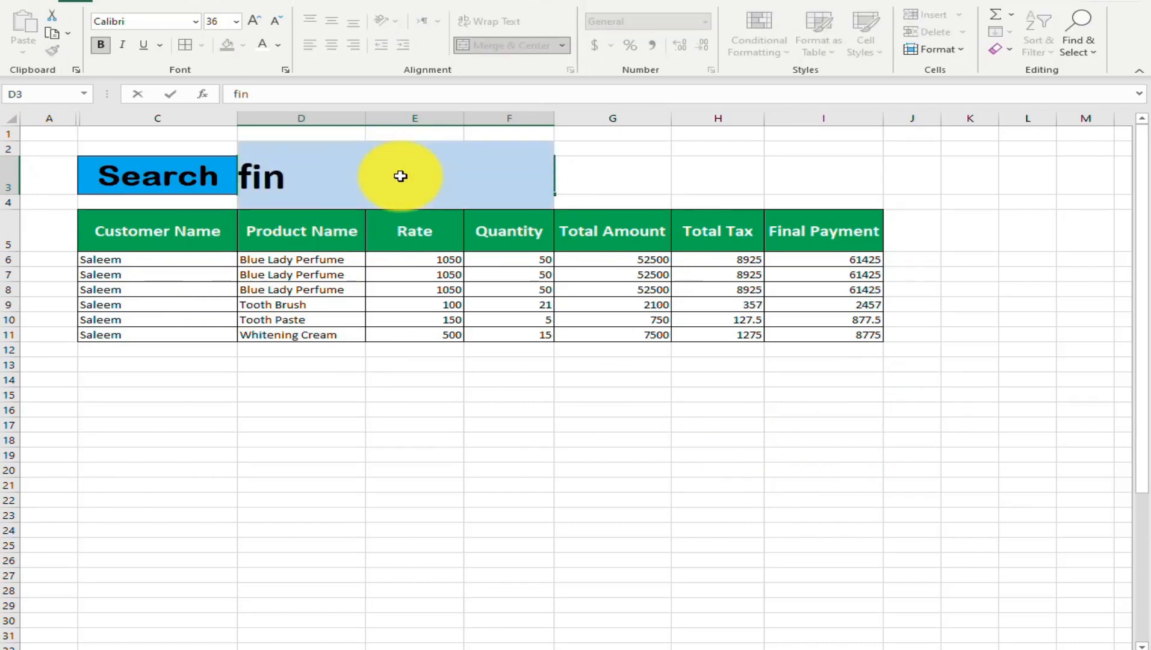
key("Return")
left_click(401, 176)
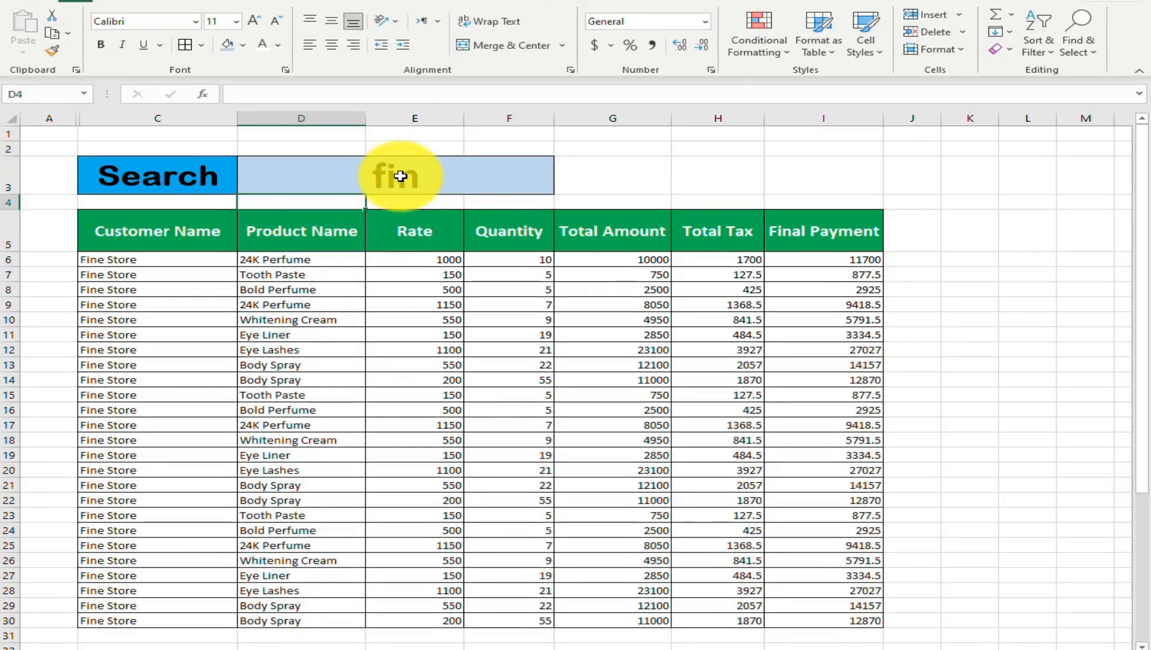
type("fi")
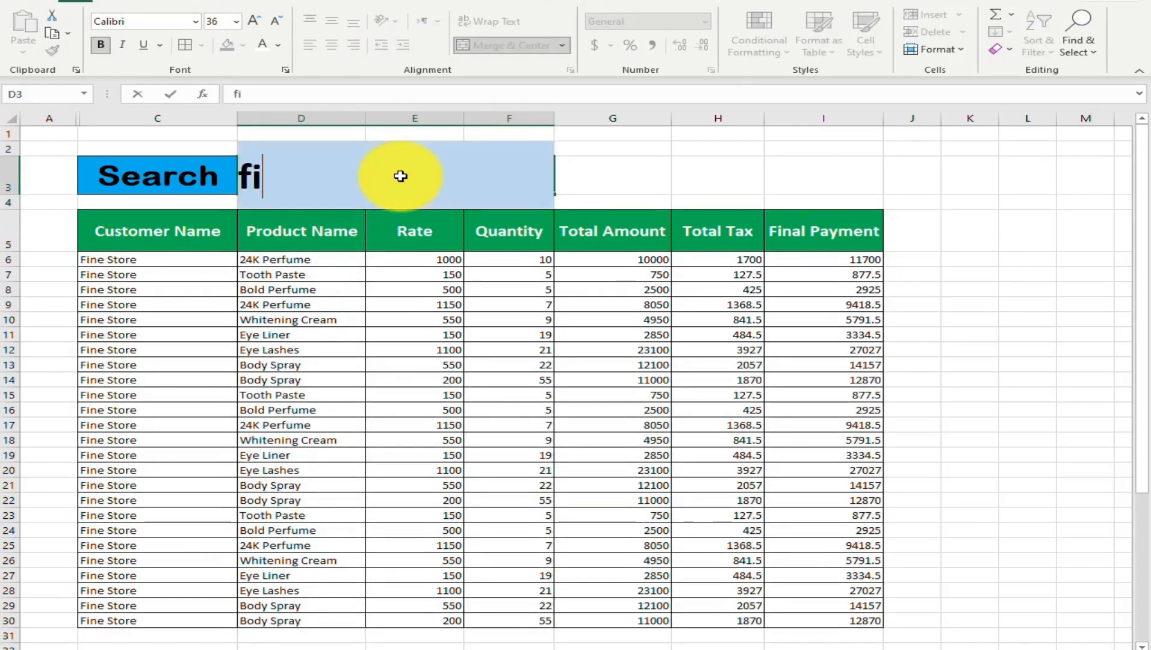
key("Return")
Test the customer search in D3 with the text "sa", followed by "fine"
left_click(400, 175)
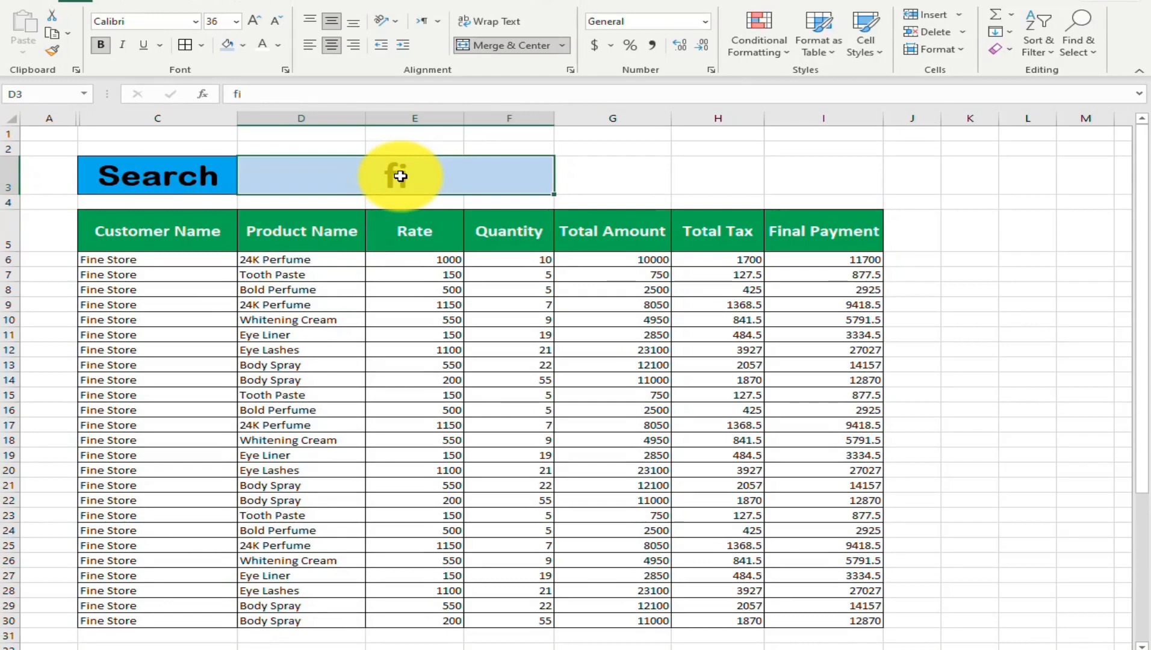
type("sa")
key("Return")
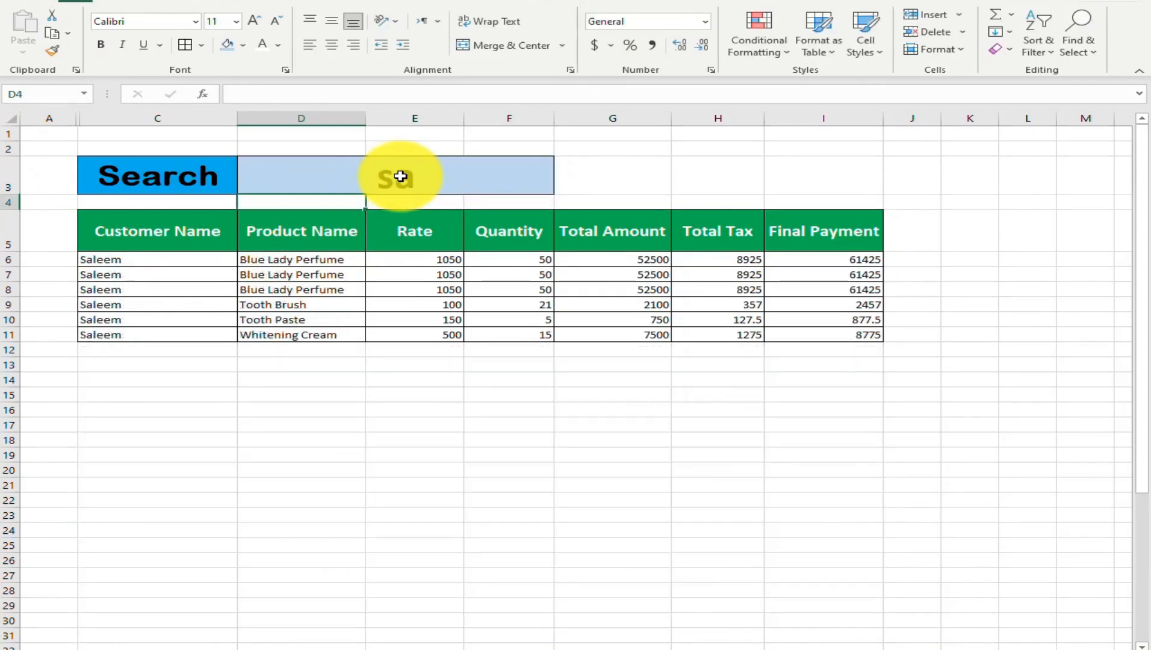
left_click(401, 175)
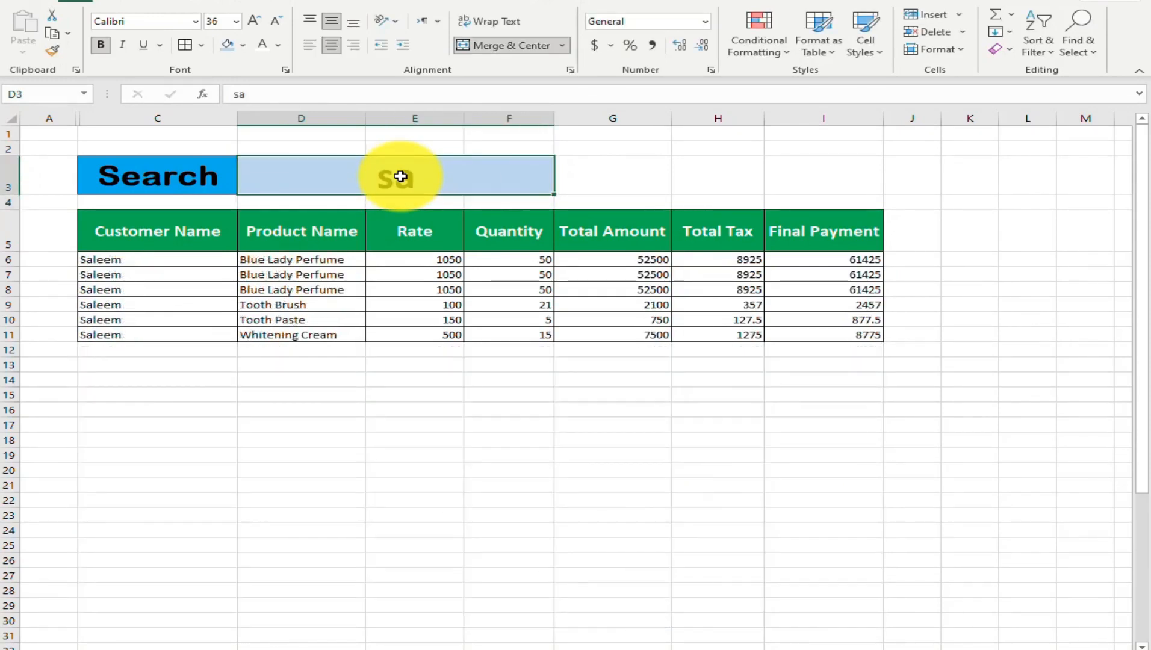
type("fine")
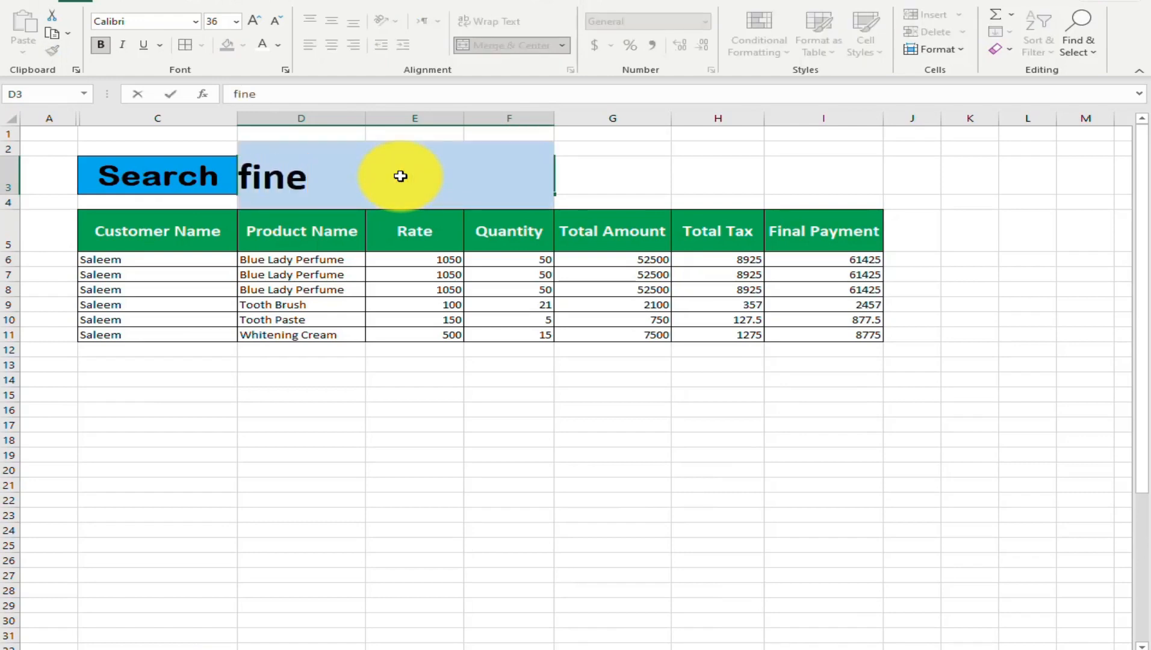
key("Return")
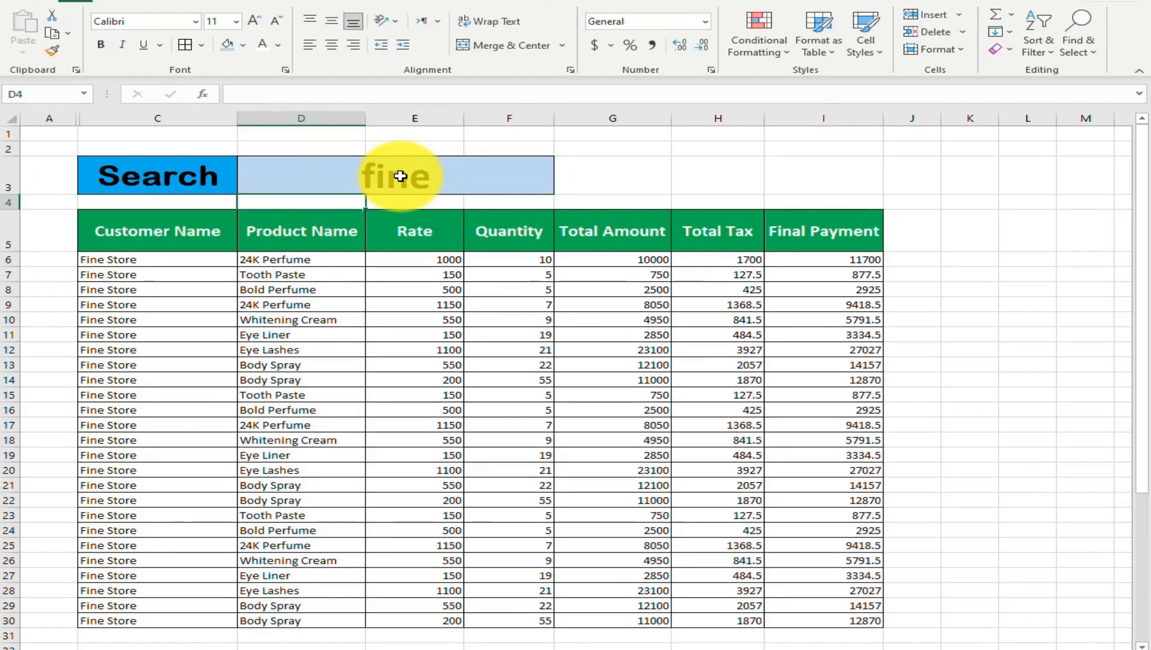
Search the customer records for "z" and for "zeb" using the search cell D3
left_click(400, 176)
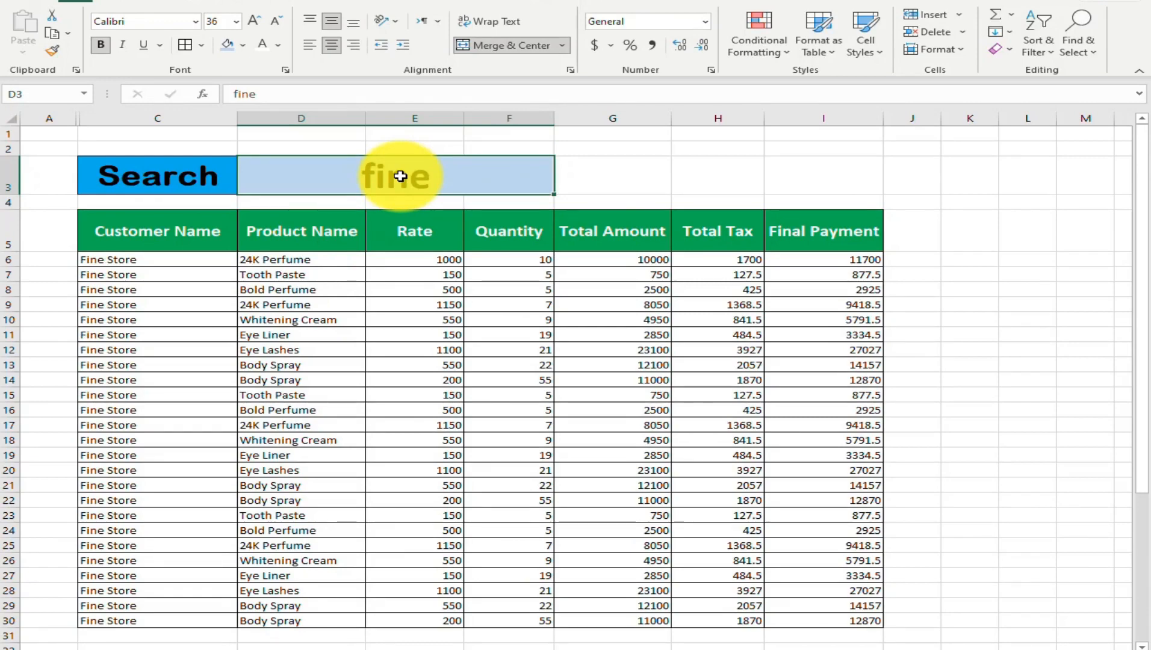
type("z")
key("Return")
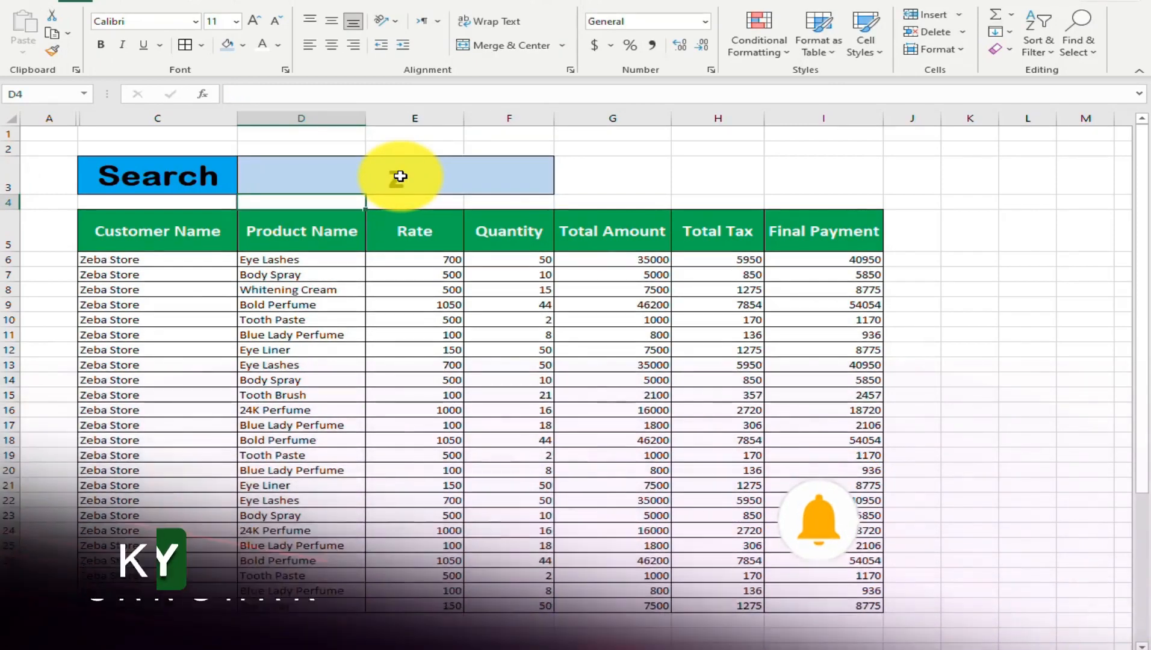
left_click(400, 176)
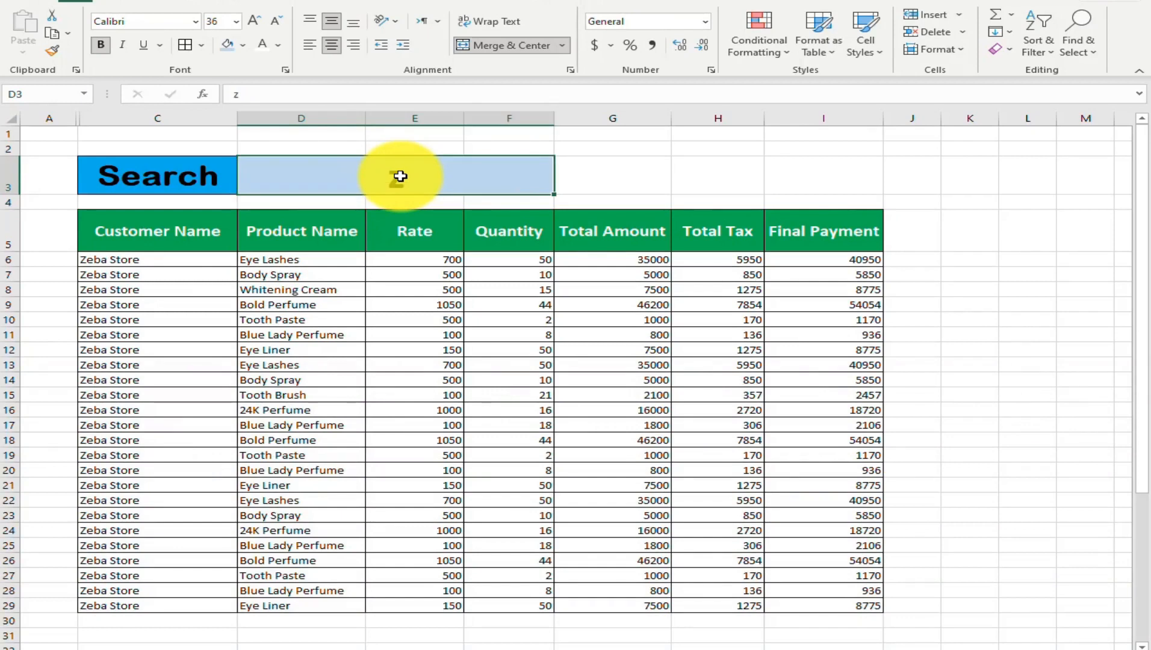
type("zeb")
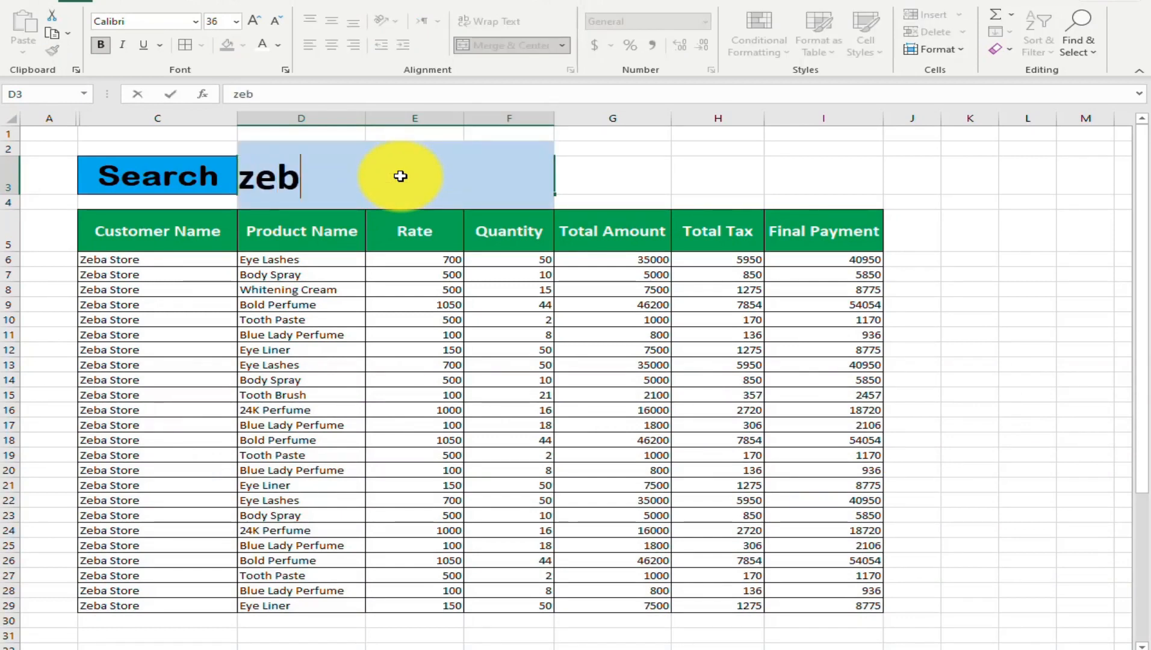
key("ctrl+Return")
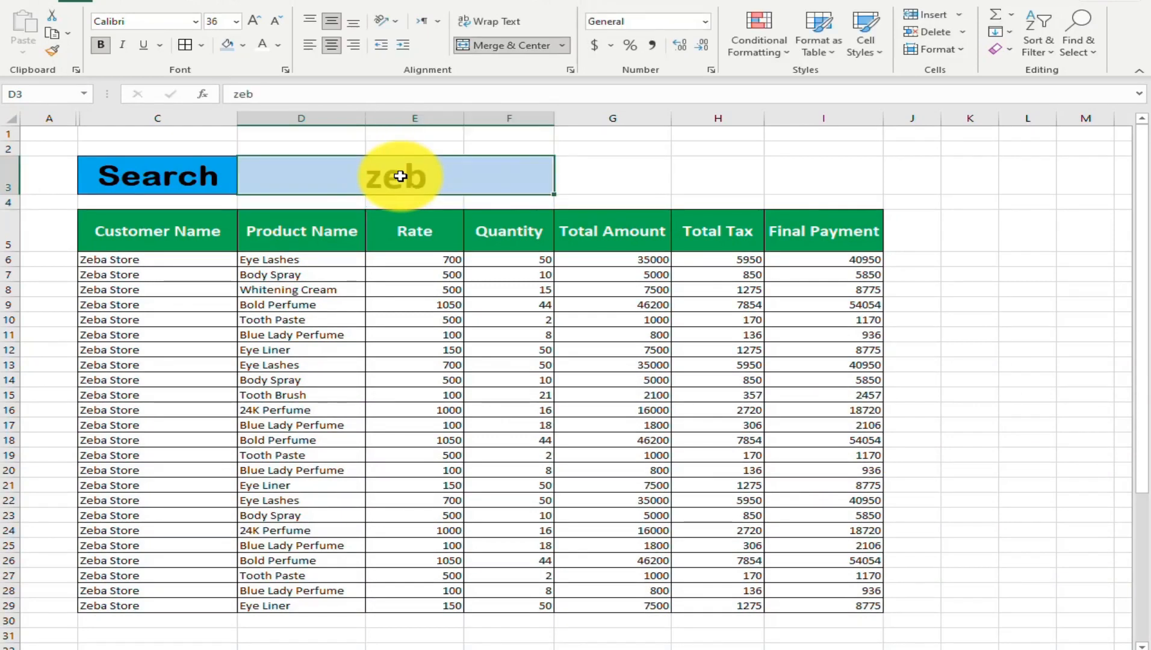
Try the one-letter search texts "f" and "s" in the search cell D3
type("f")
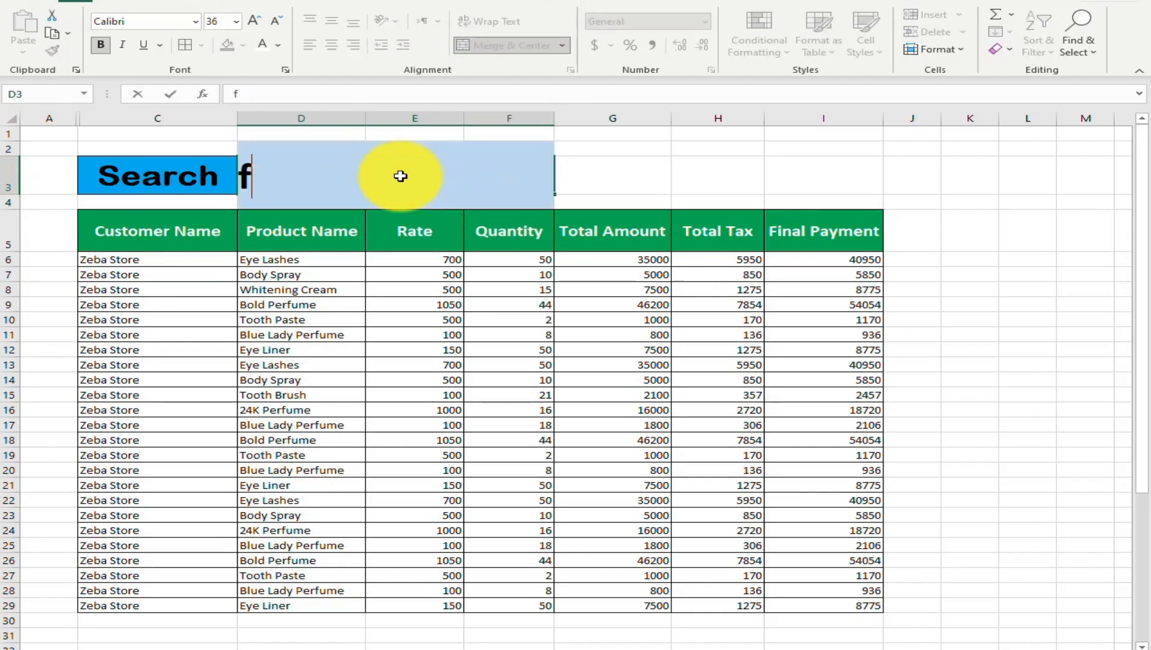
key("Return")
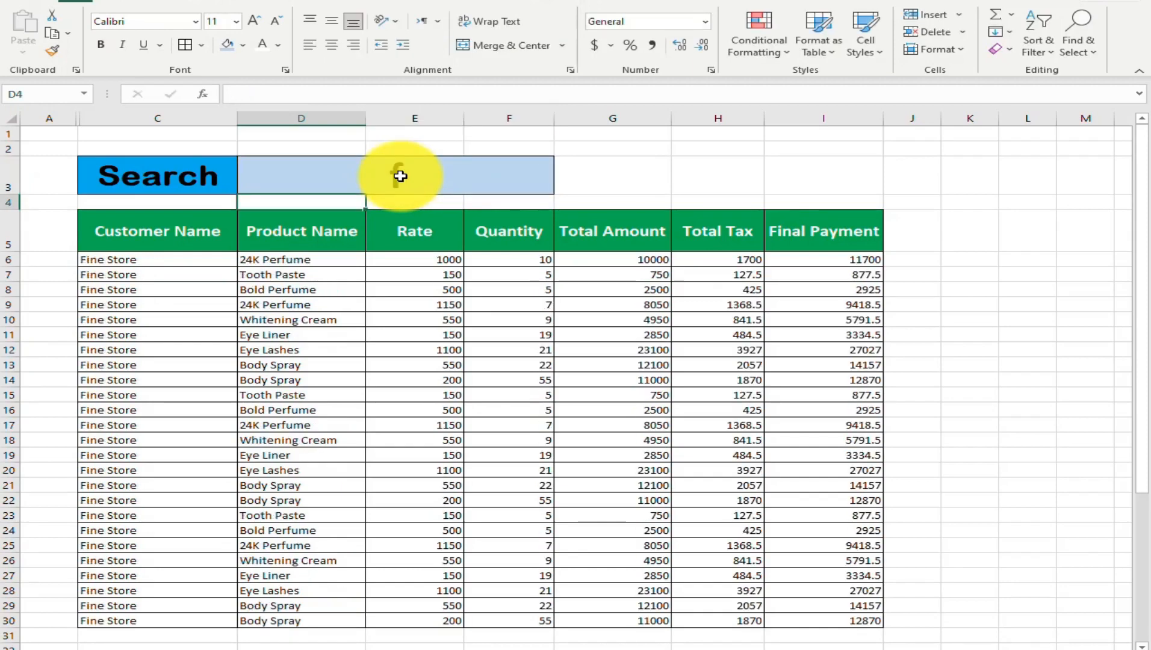
left_click(400, 176)
type("s")
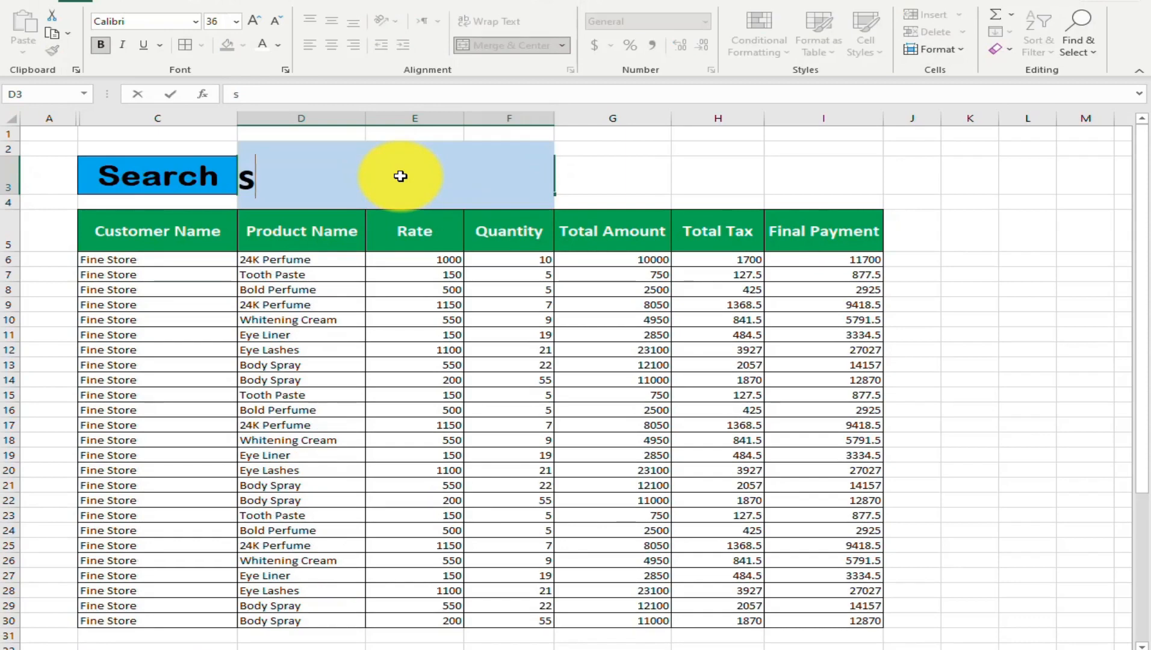
key("Return")
Replace the search text in D3 with "sa" to look up the matching customer's records
left_click(401, 176)
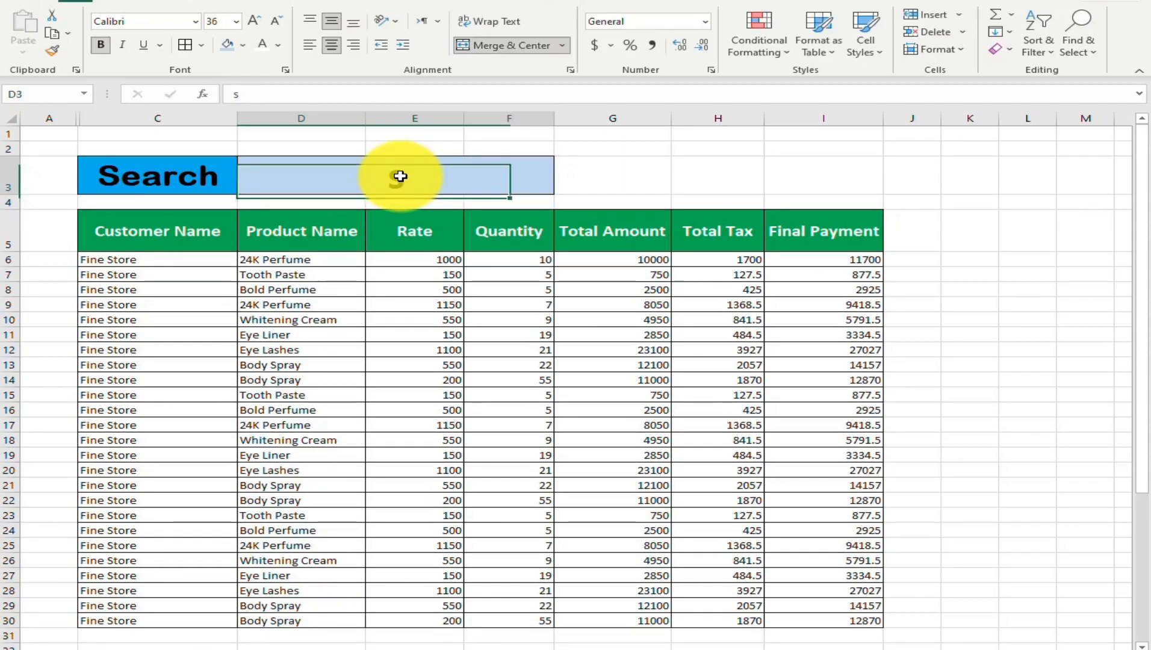
type("s")
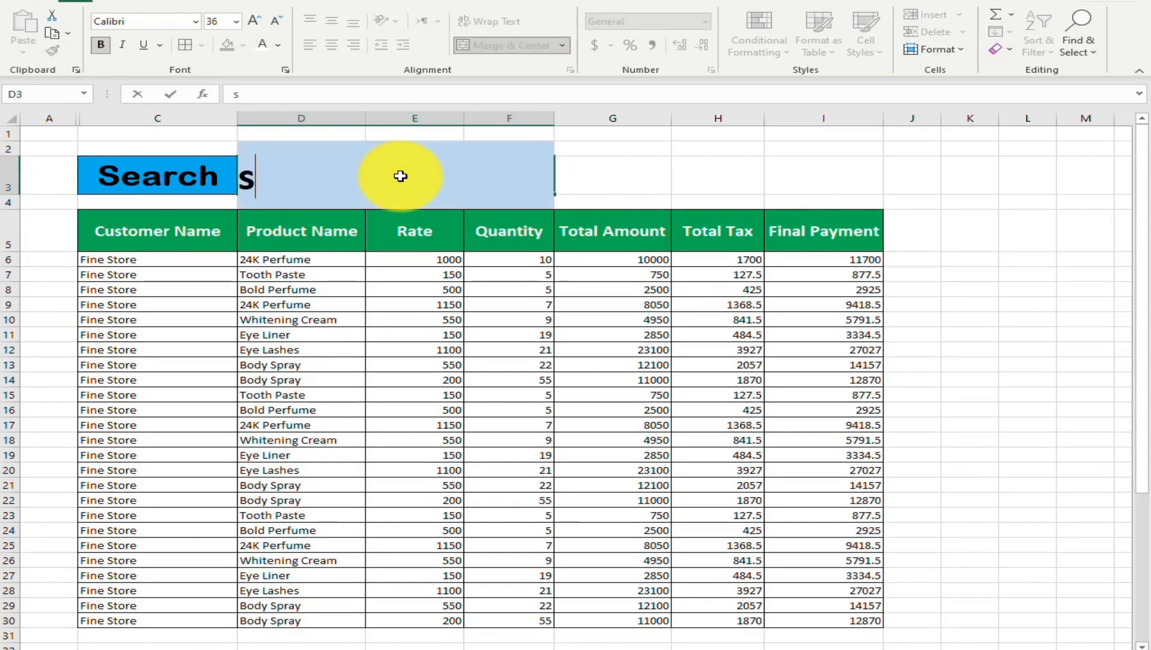
key("Return")
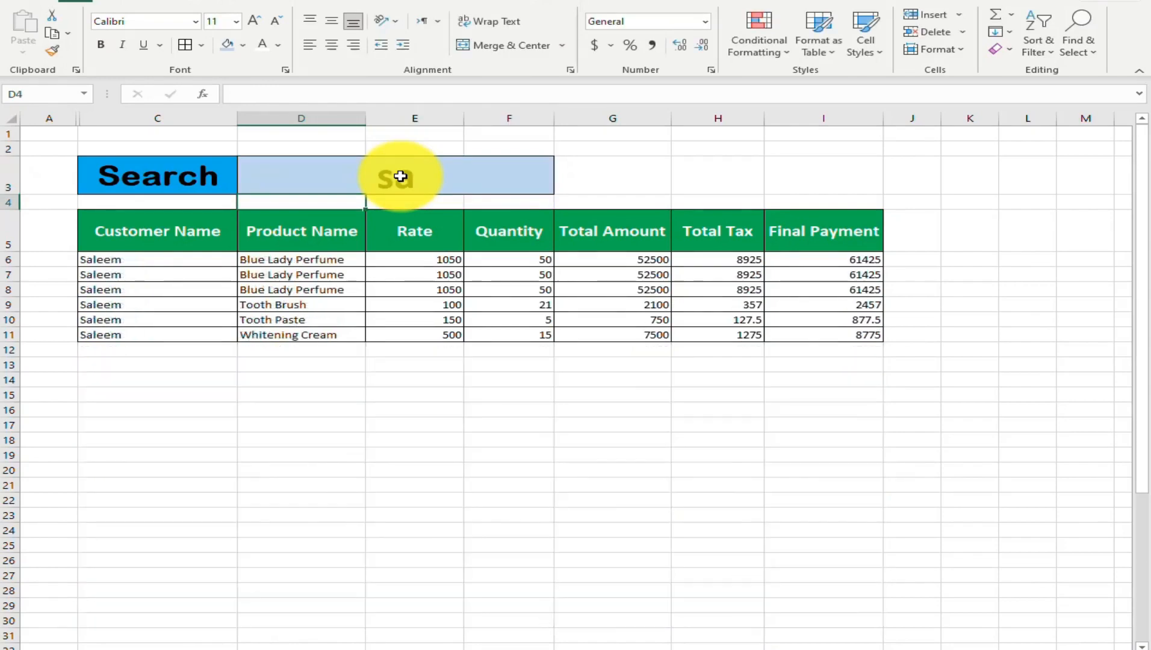
Search the customer records for "zeba" using the search cell D3
left_click(400, 176)
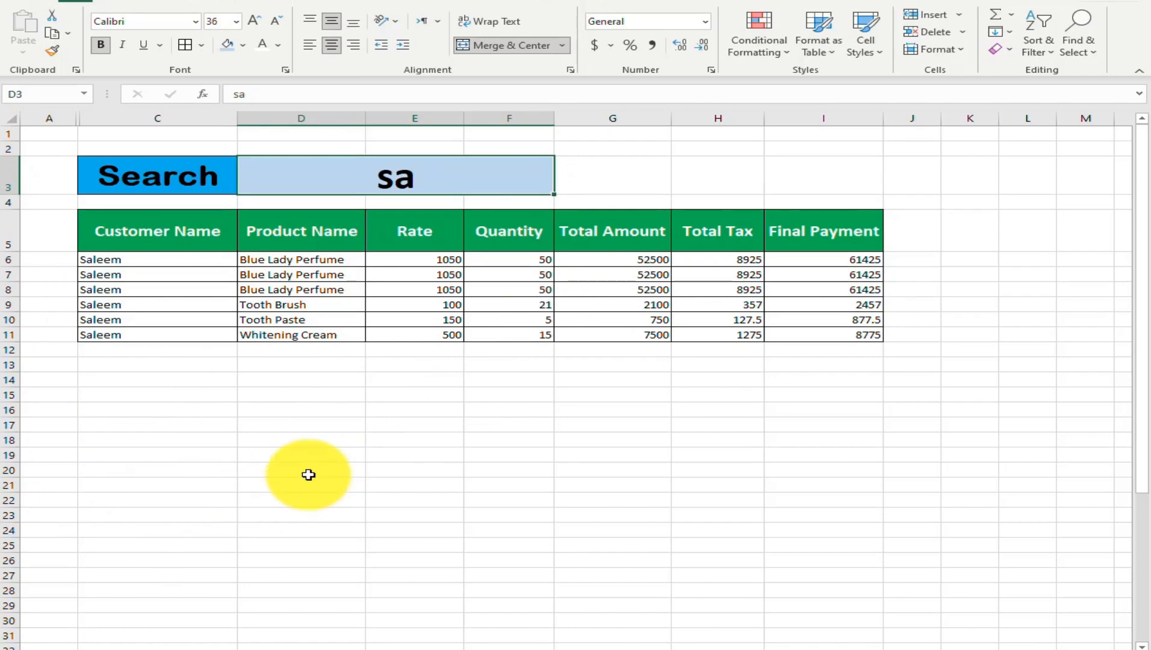
type("zeb")
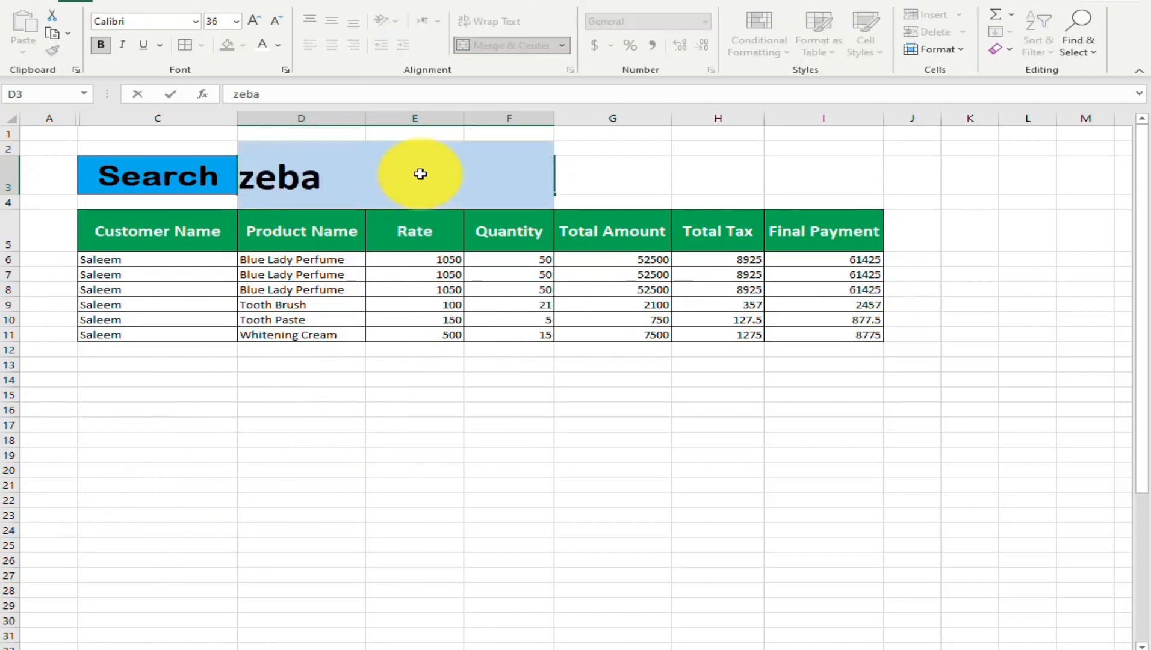
key("Return")
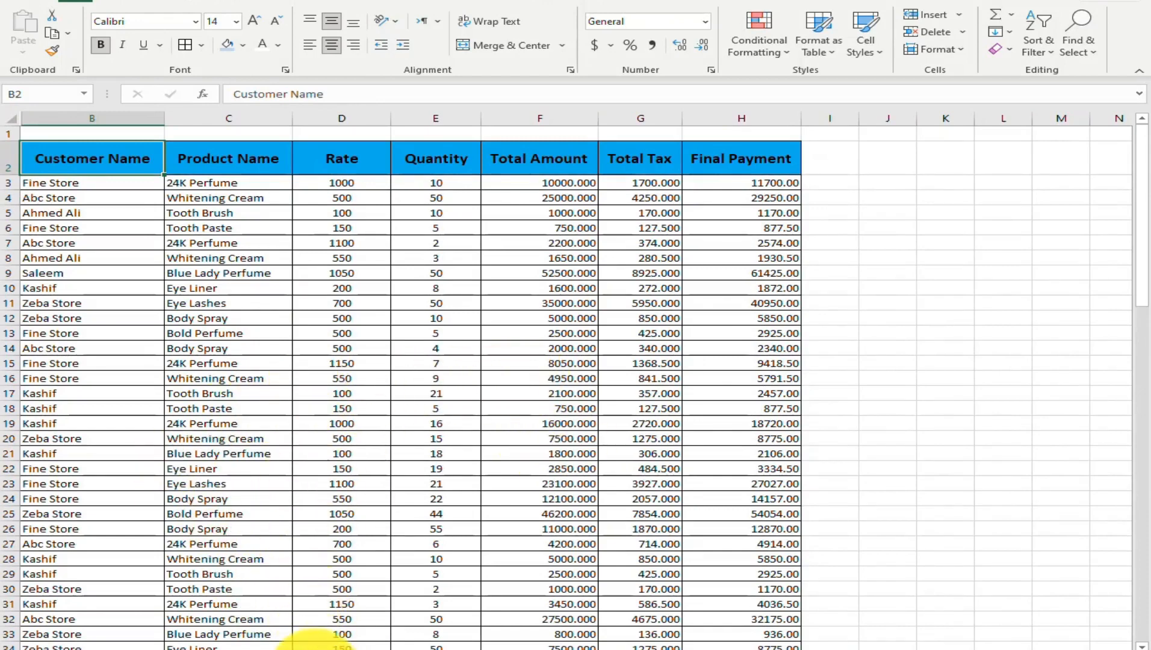
Create a copy of the DataSheetSales sheet at the end of the ID CARD DATA.xlsx workbook
right_click(313, 645)
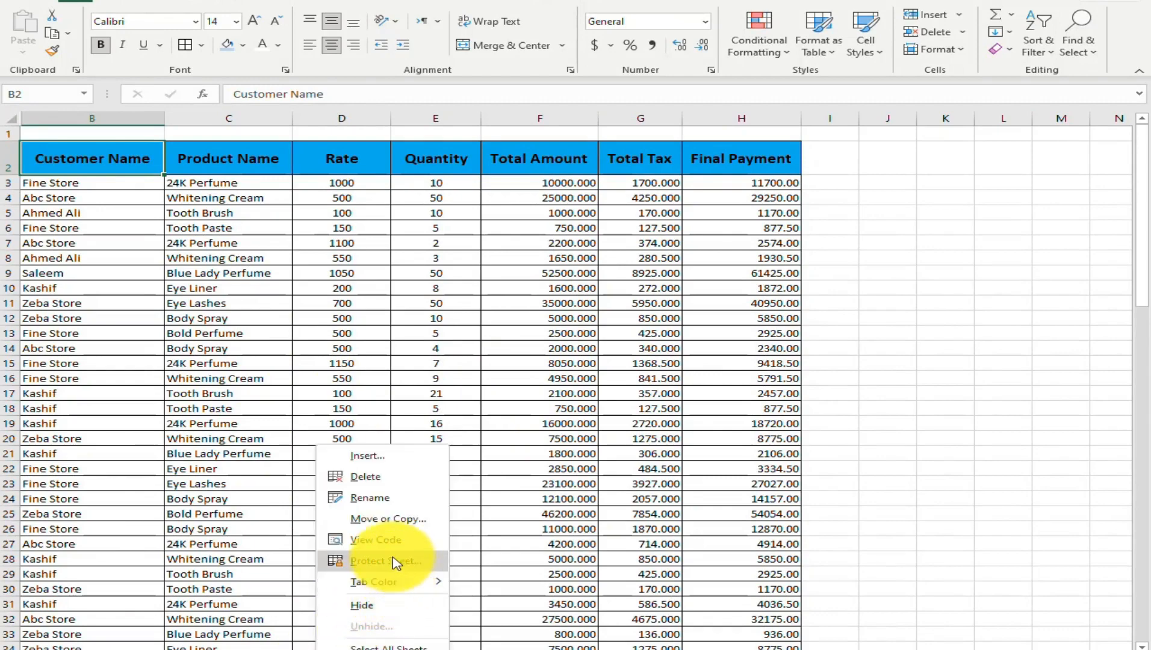
left_click(392, 520)
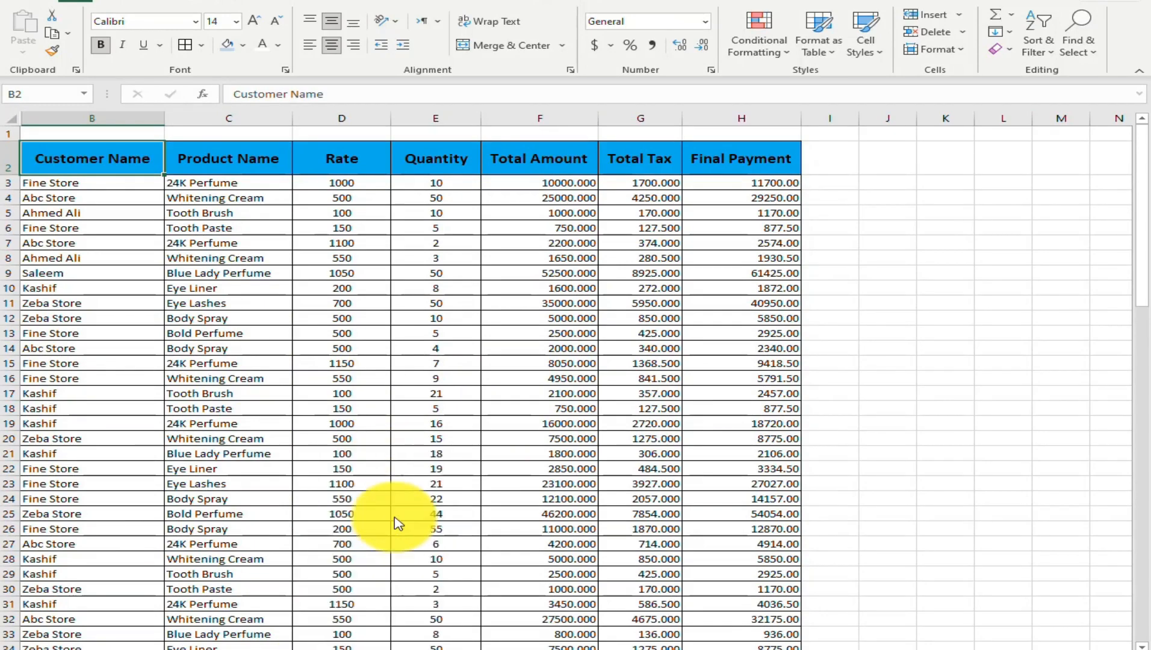
left_click(297, 560)
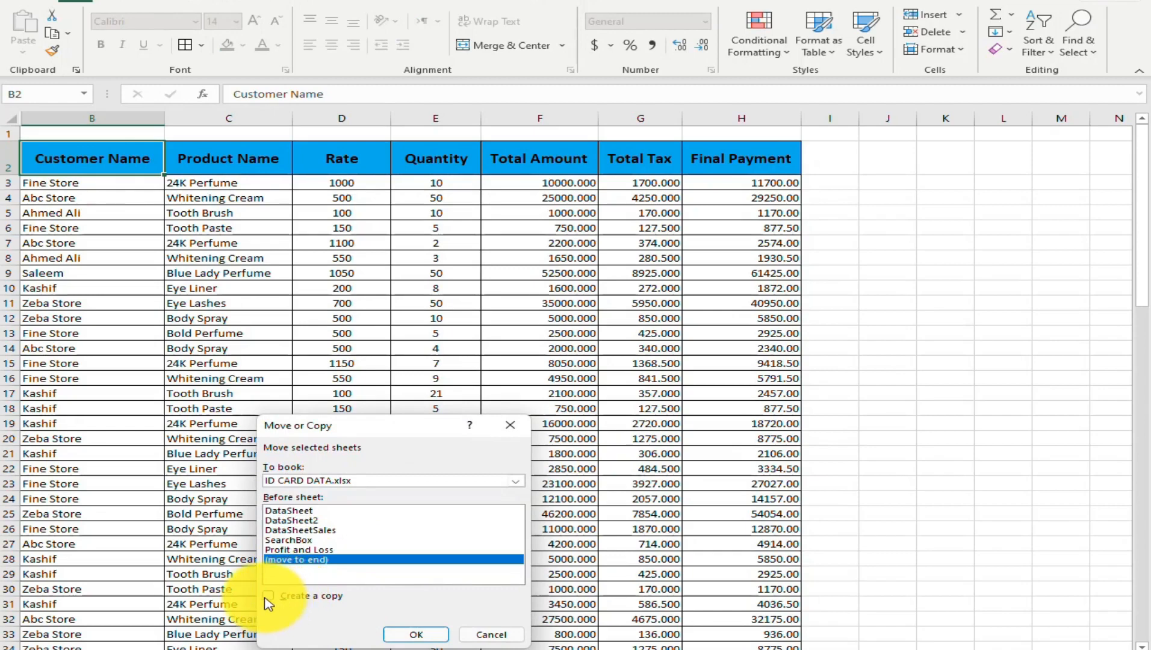
left_click(267, 596)
left_click(414, 634)
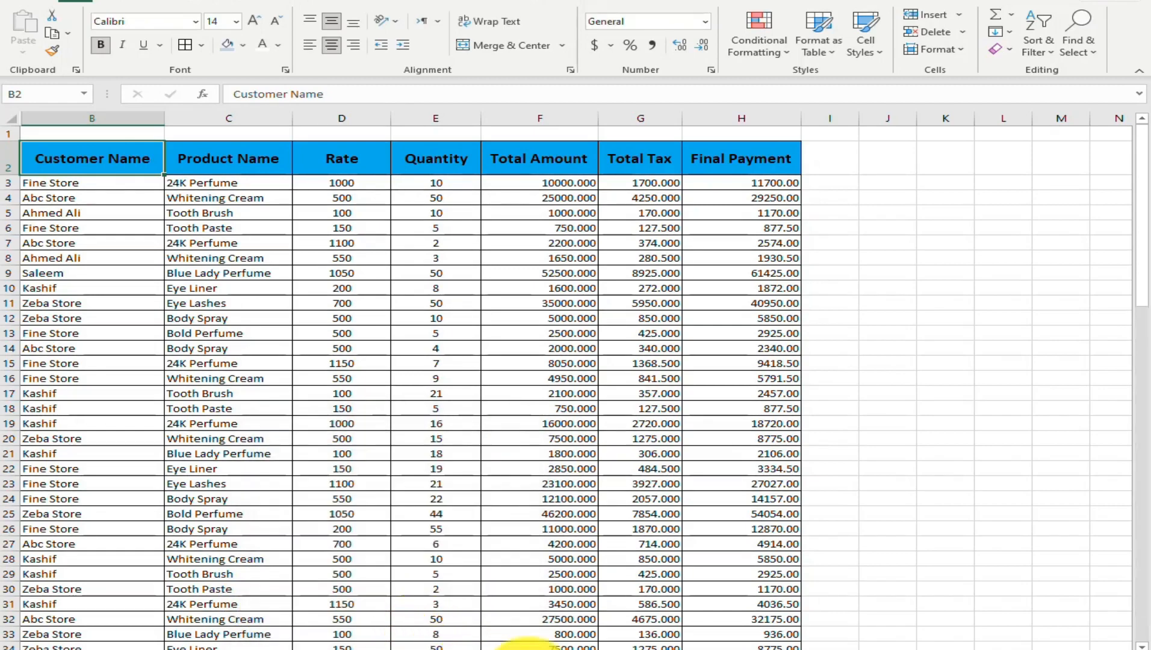
Create a copy of the SearchBox sheet at the end of the workbook
right_click(320, 646)
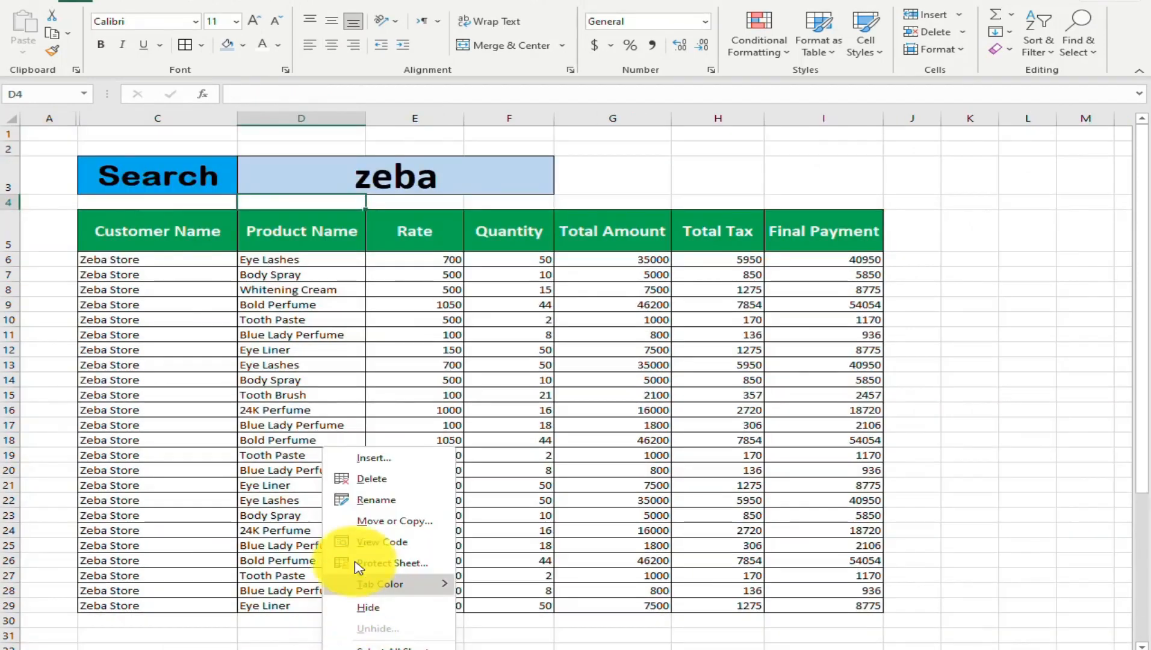
left_click(397, 521)
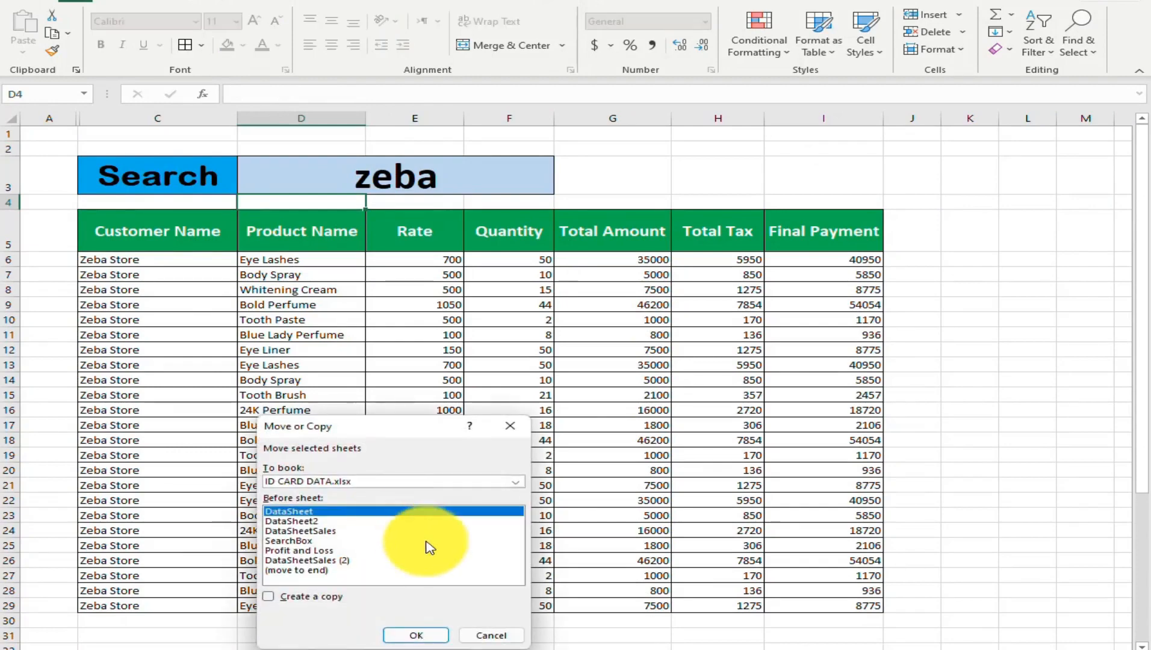
left_click(319, 571)
left_click(288, 597)
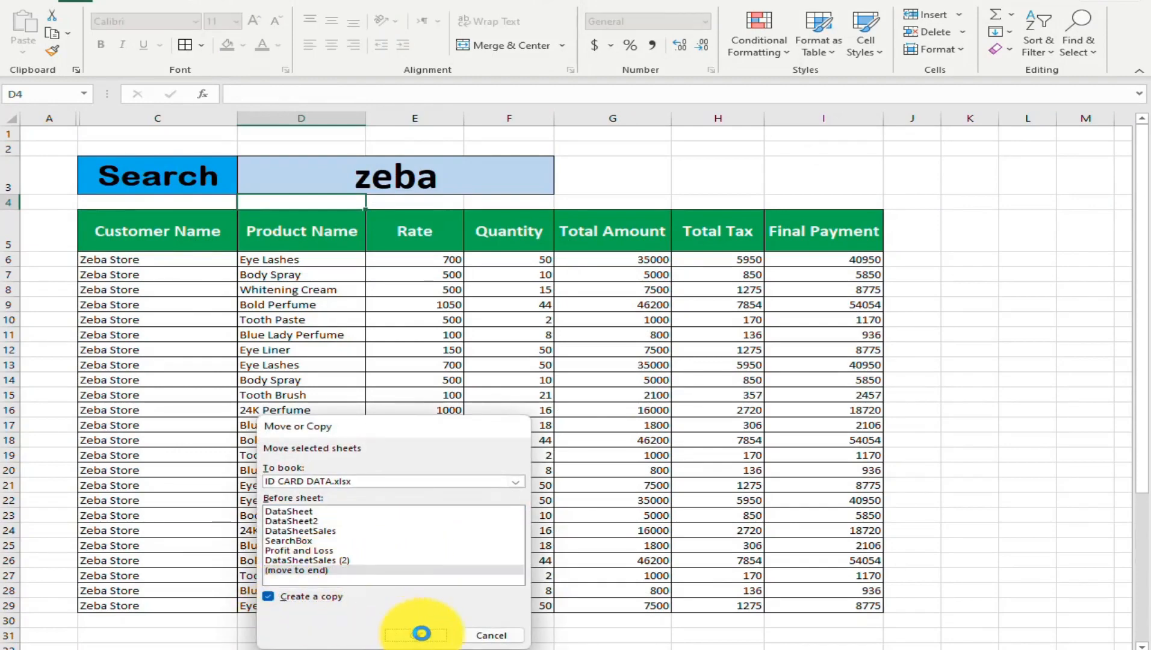
left_click(421, 633)
Unhide the hidden column A on the copied sales data sheet
left_click(444, 649)
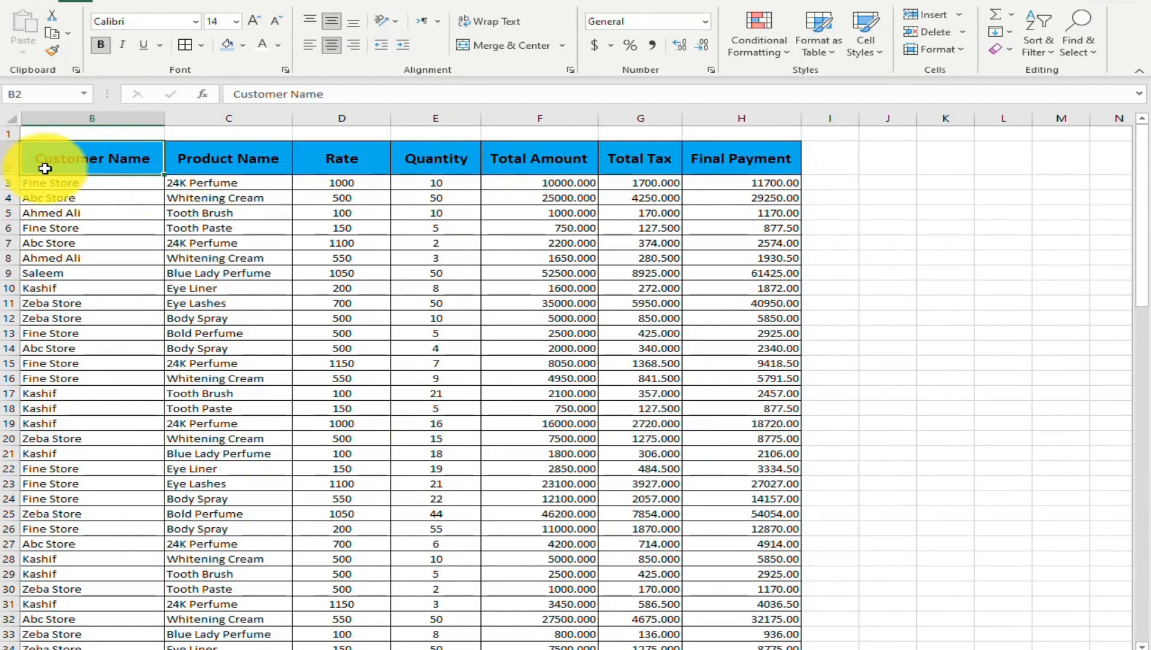
left_click(69, 214)
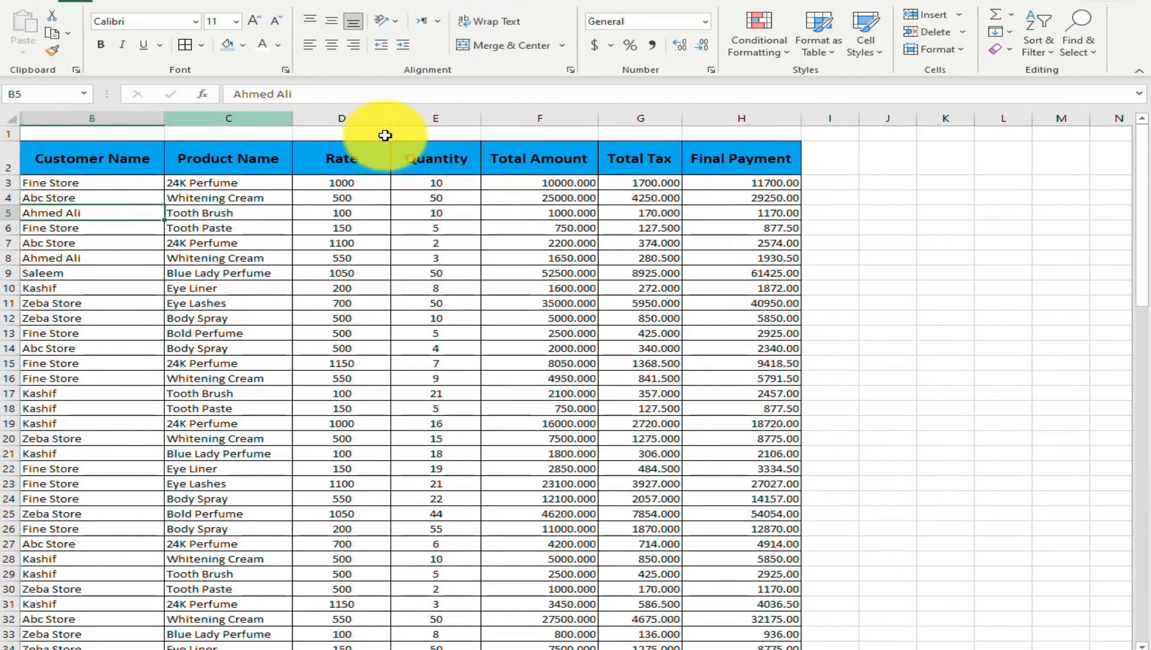
left_click(948, 49)
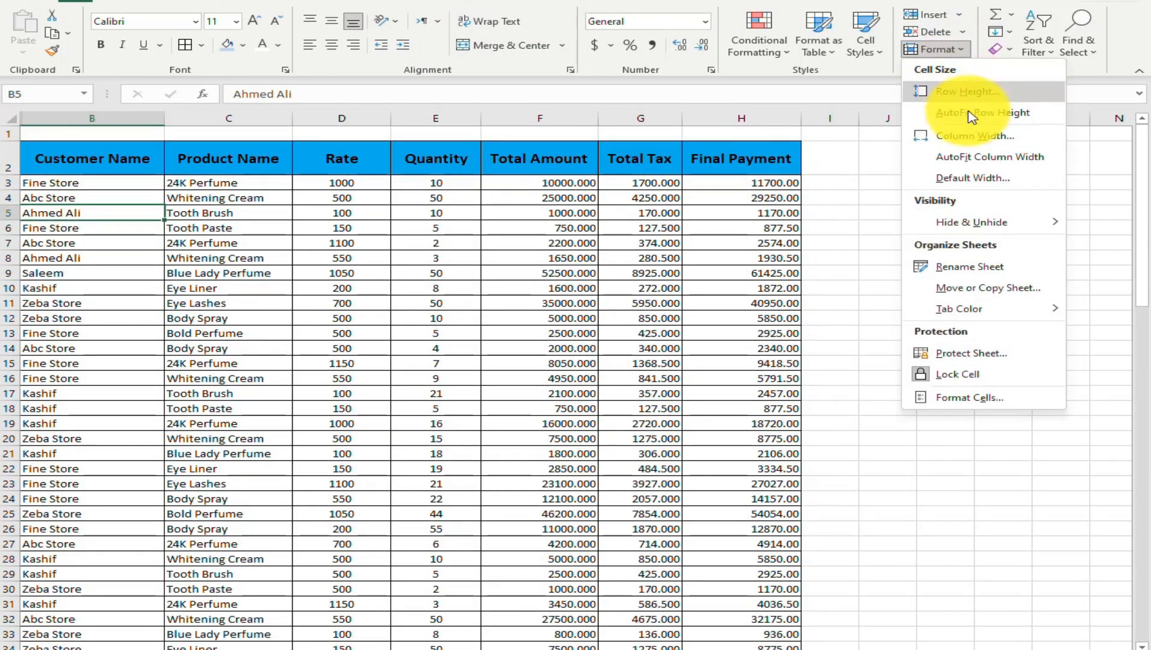
mouse_move(1002, 222)
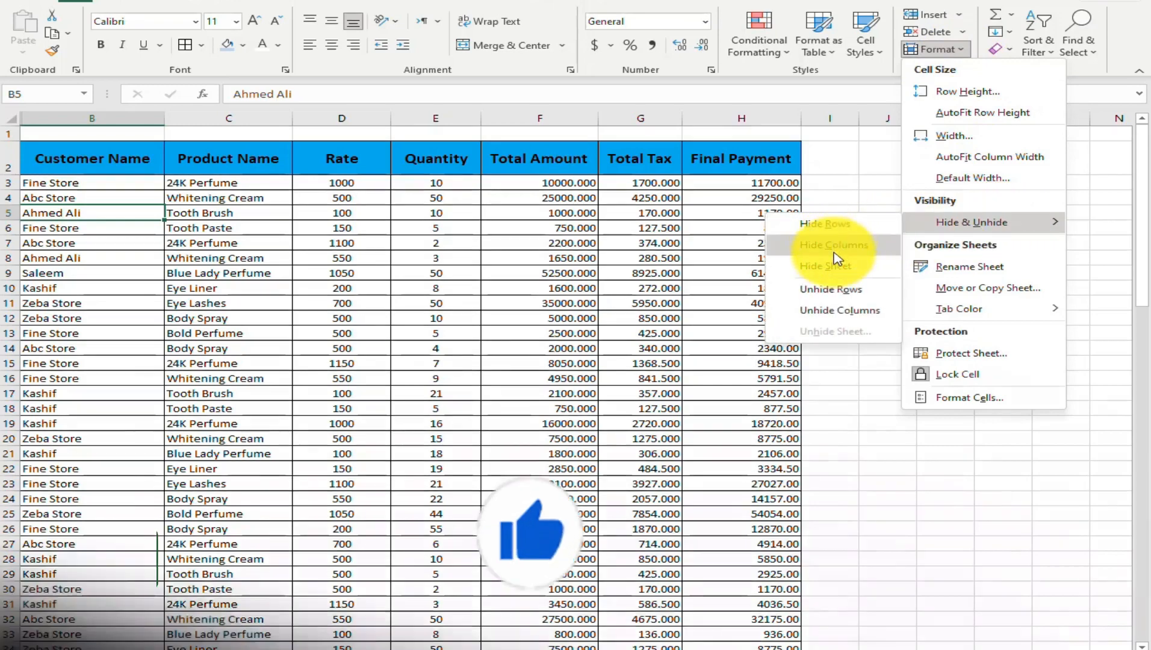
left_click(858, 310)
left_click(226, 272)
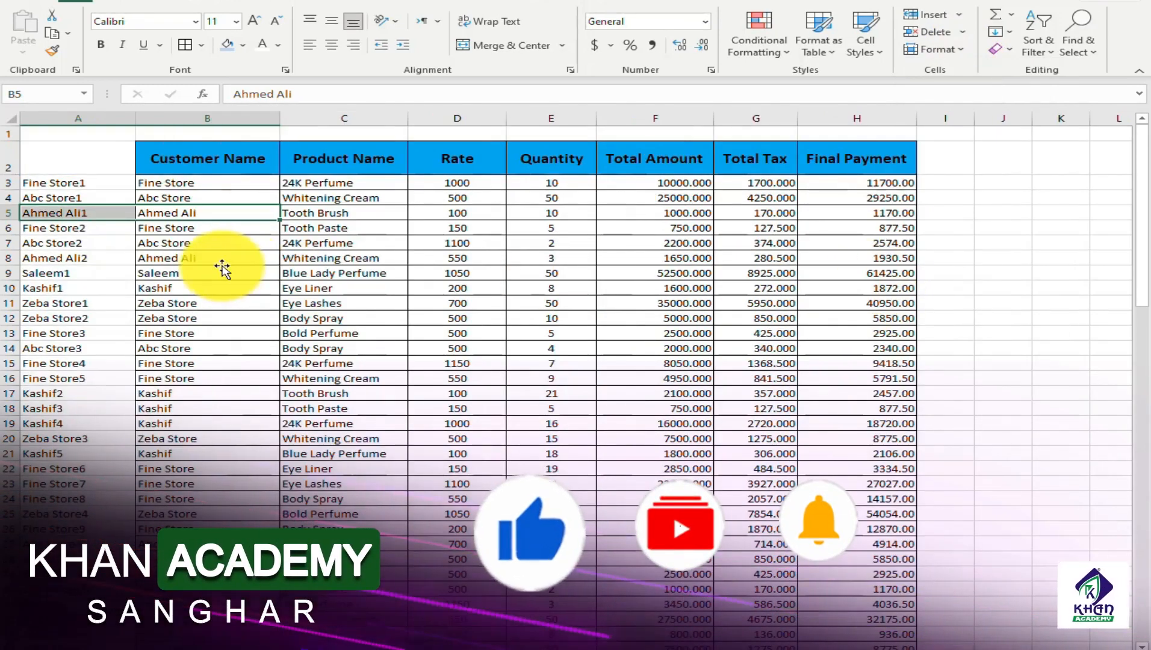
Examine the helper formula in A3 and the repeated customer names in column B
left_click(58, 183)
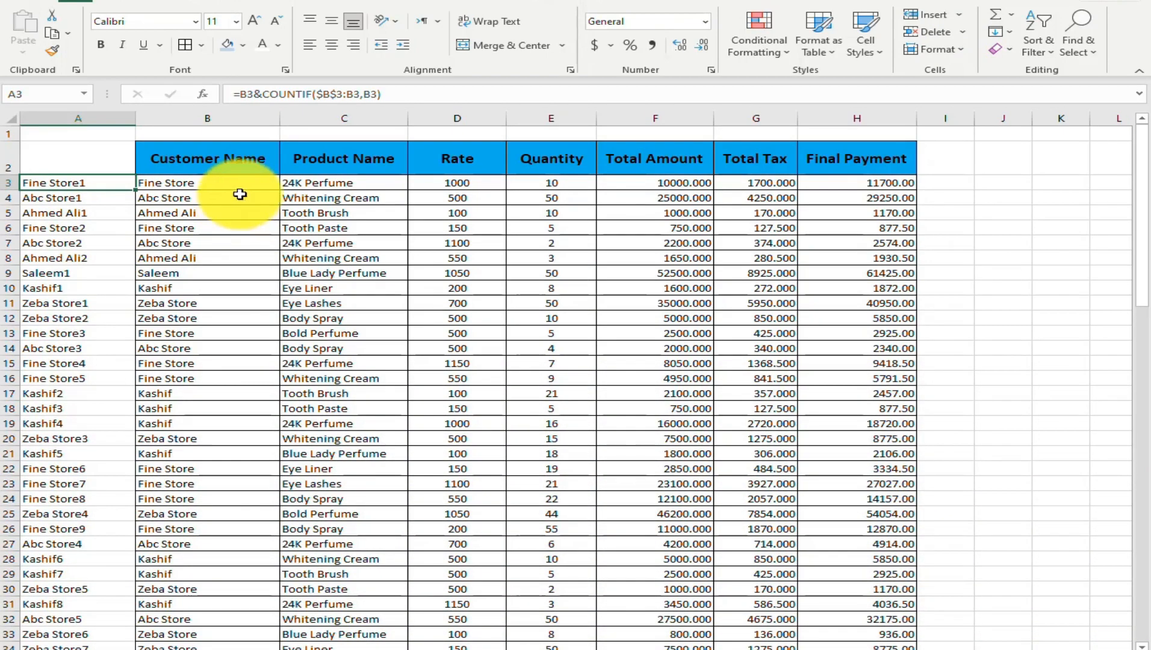
left_click(177, 182)
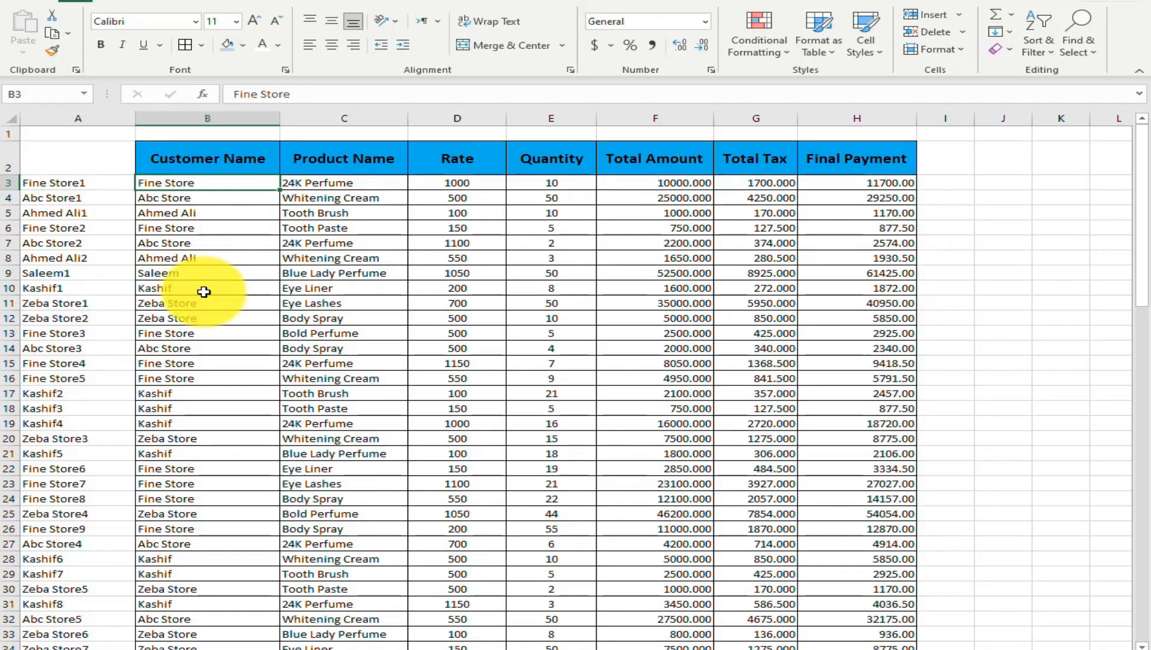
scroll(200, 289, "down", 5)
scroll(199, 290, "down", 5)
scroll(199, 290, "up", 10)
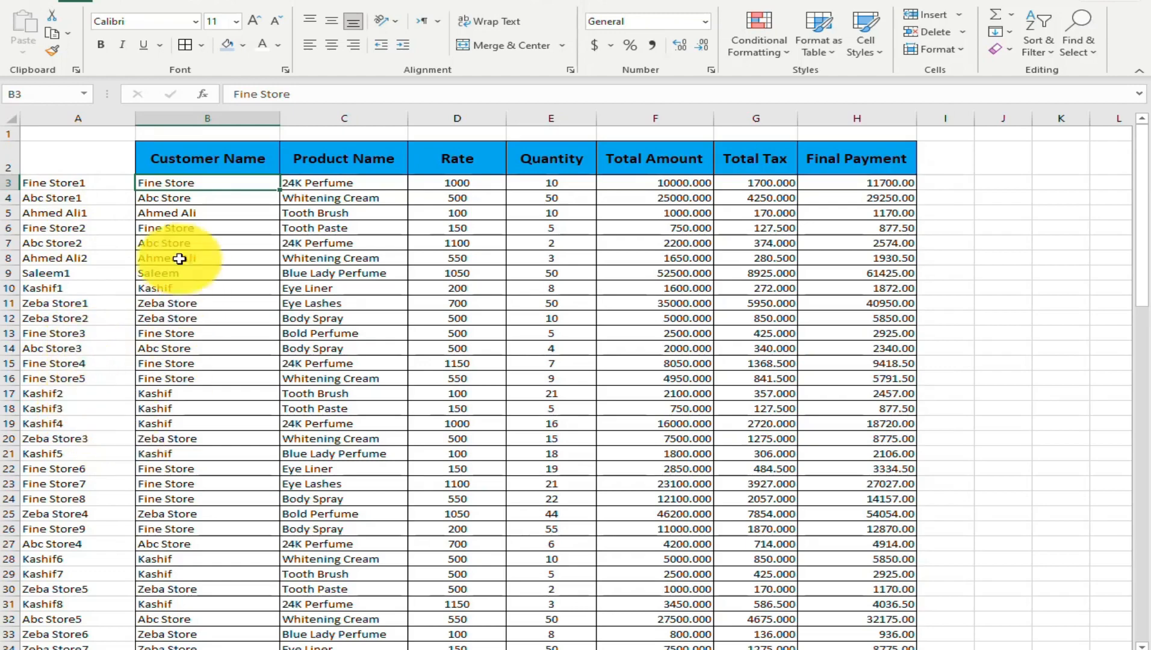
left_click(86, 184)
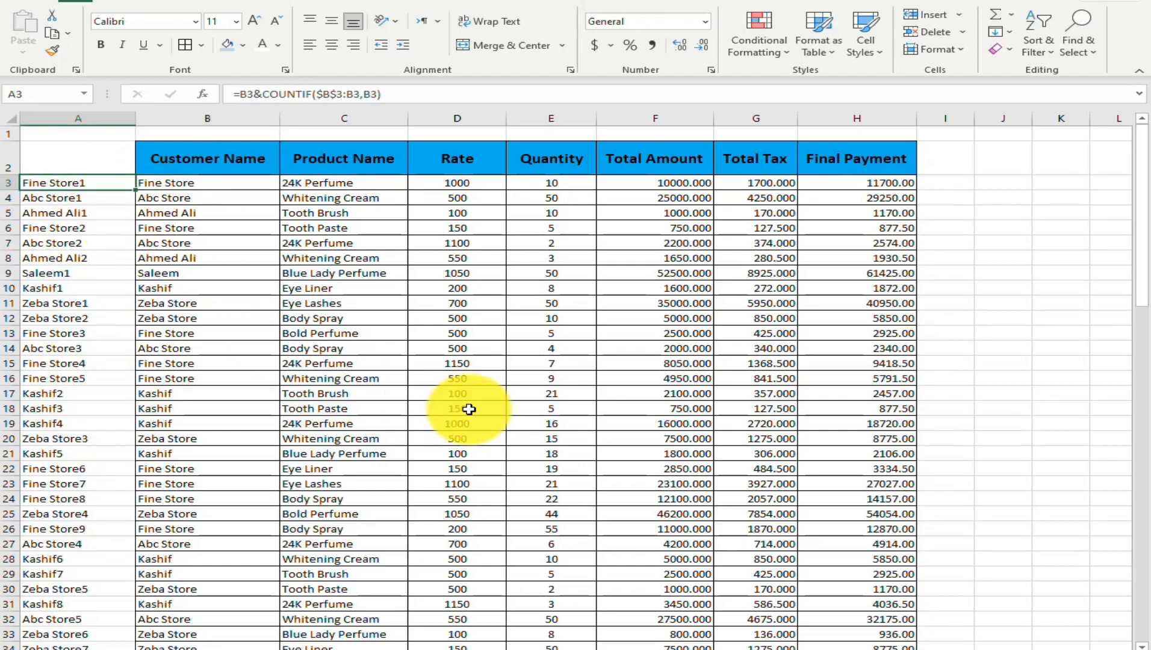
key("Delete")
type("=")
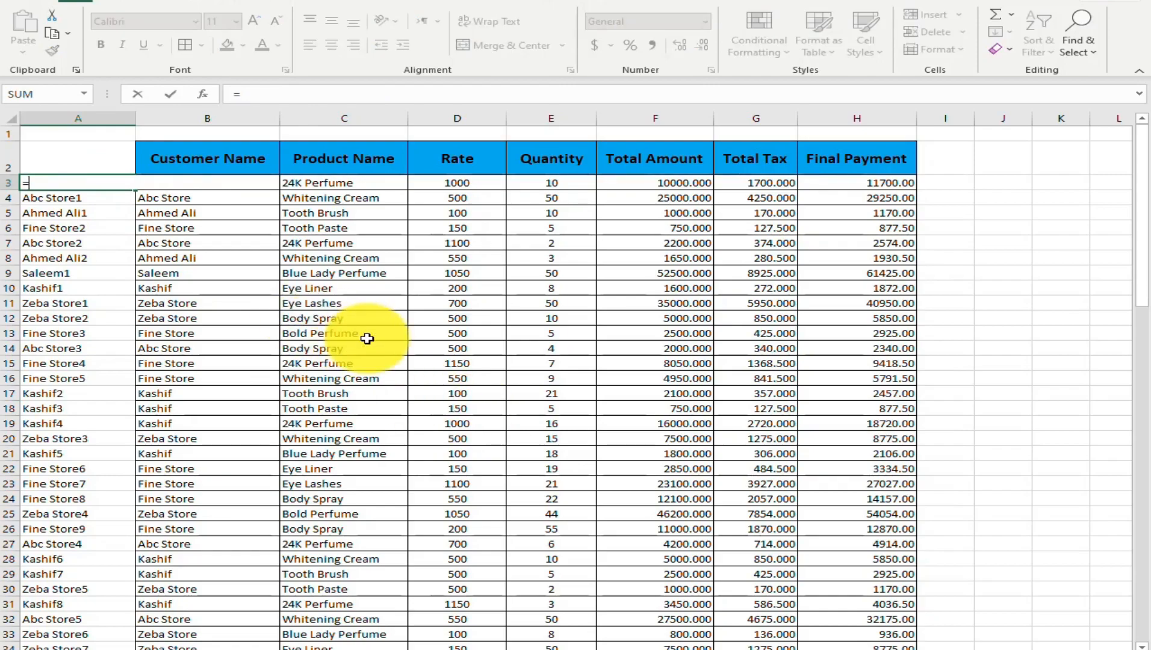
key("Escape")
key("ctrl+z")
Clear all helper formulas in column A from A3 downward and return to cell A3
key("ctrl+shift+Down")
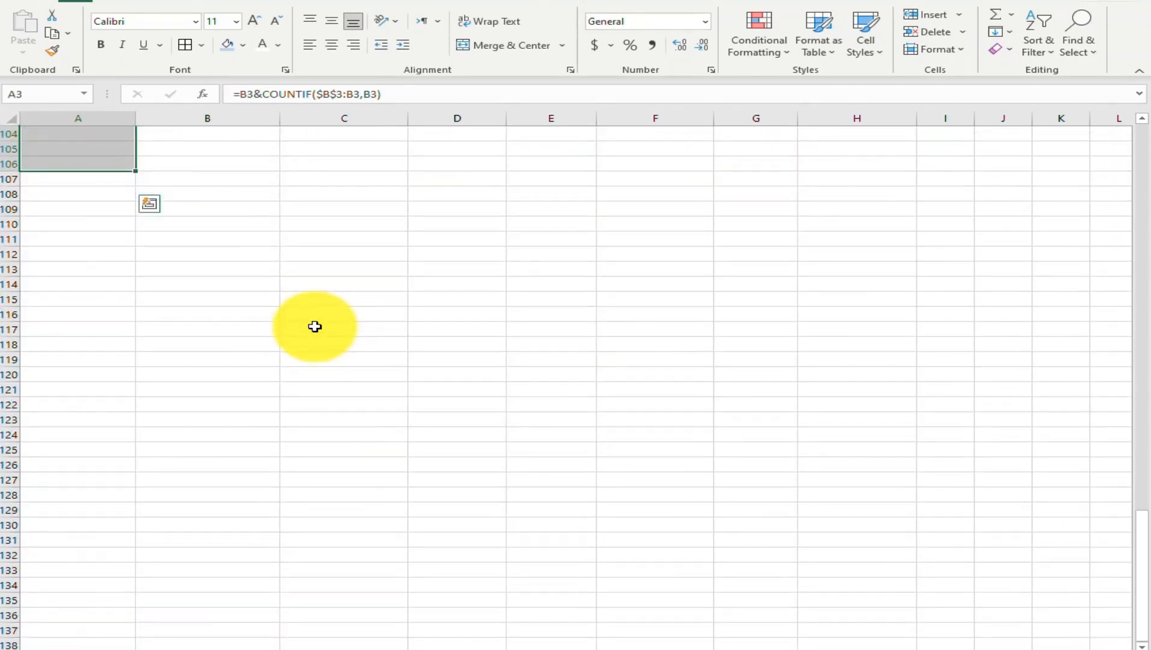
key("Delete")
key("Up")
key("Up")
key("Down")
key("Down")
key("Down")
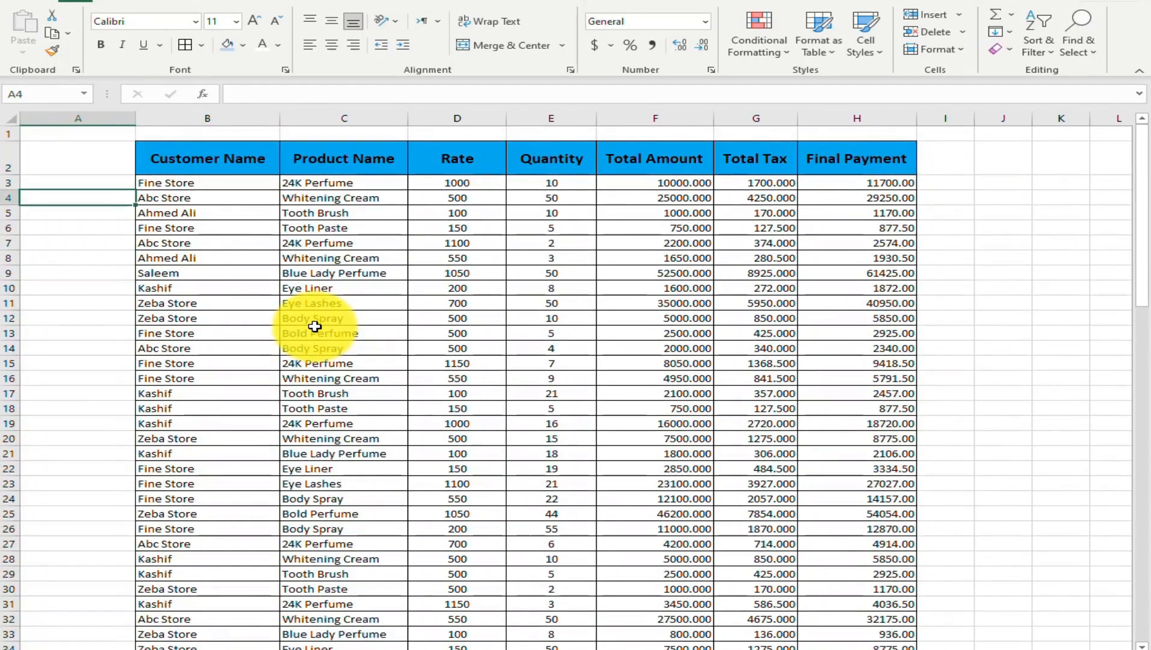
key("Up")
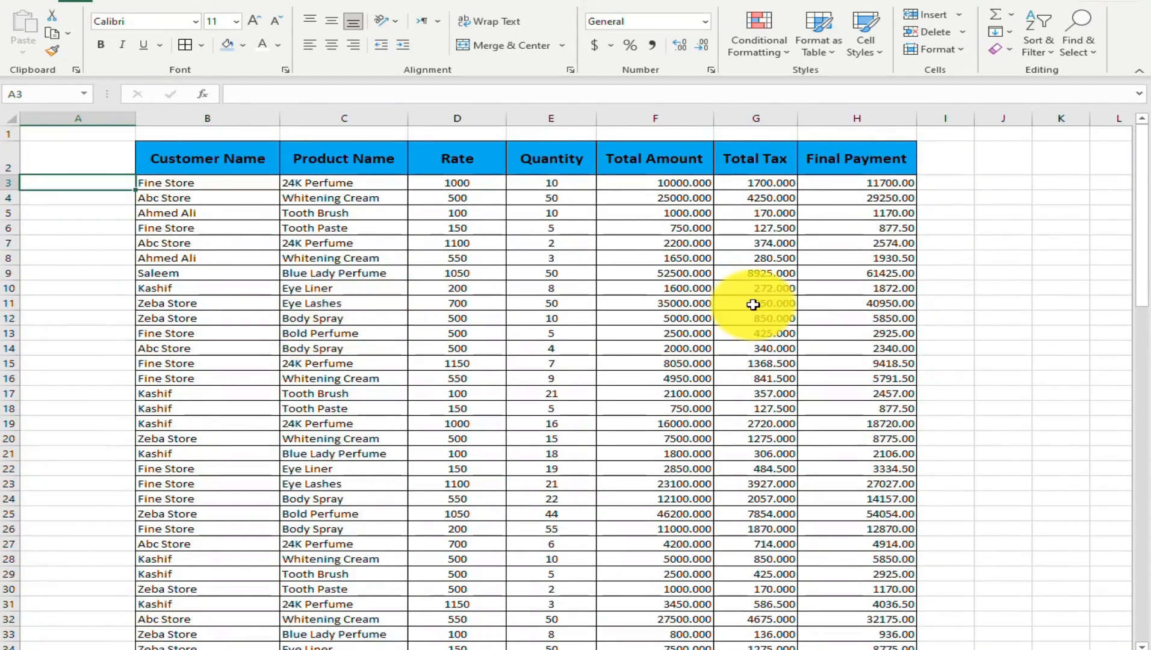
key("Up")
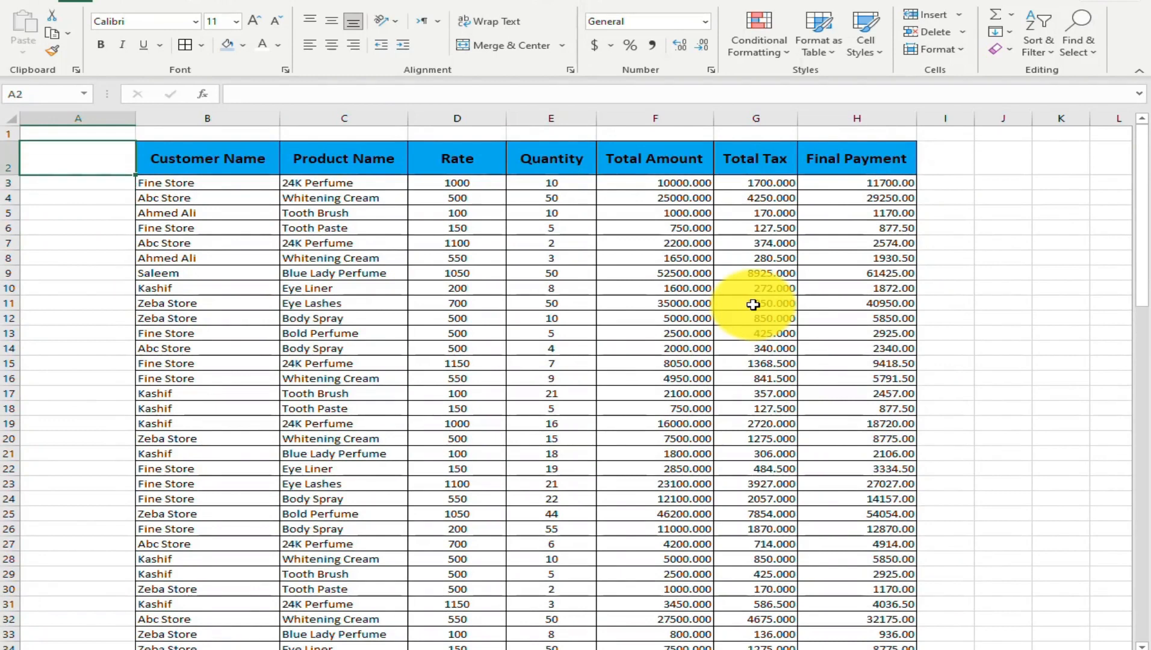
key("Down")
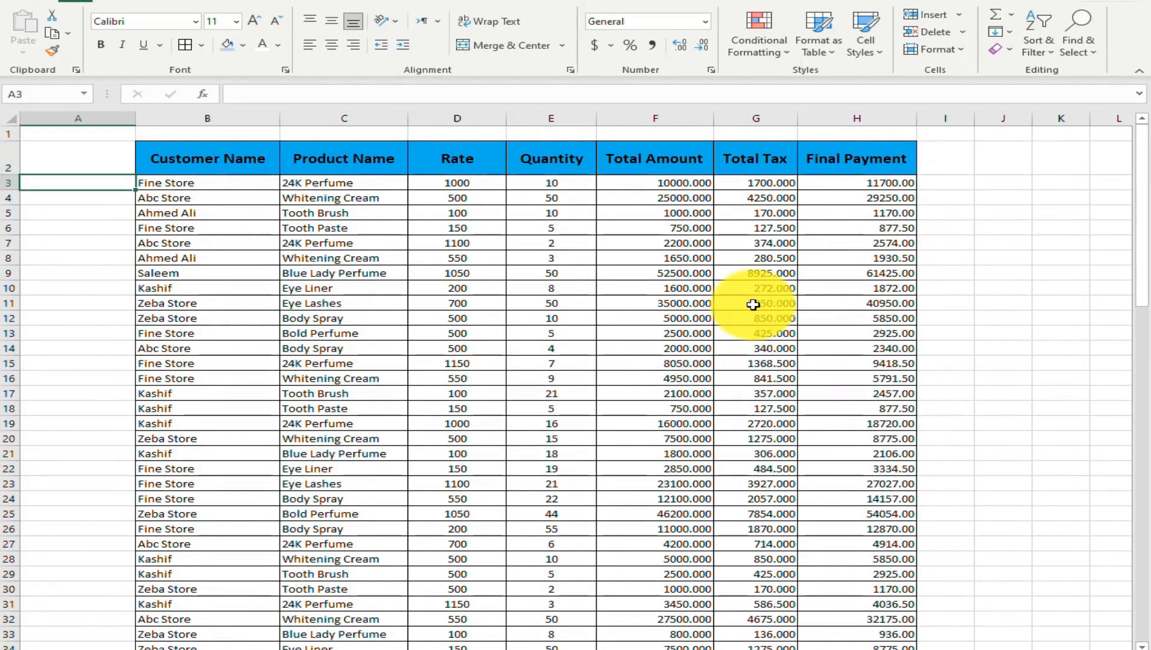
Start a formula in A3 that joins the customer name in B3 with the COUNTIF function using &
key("Right")
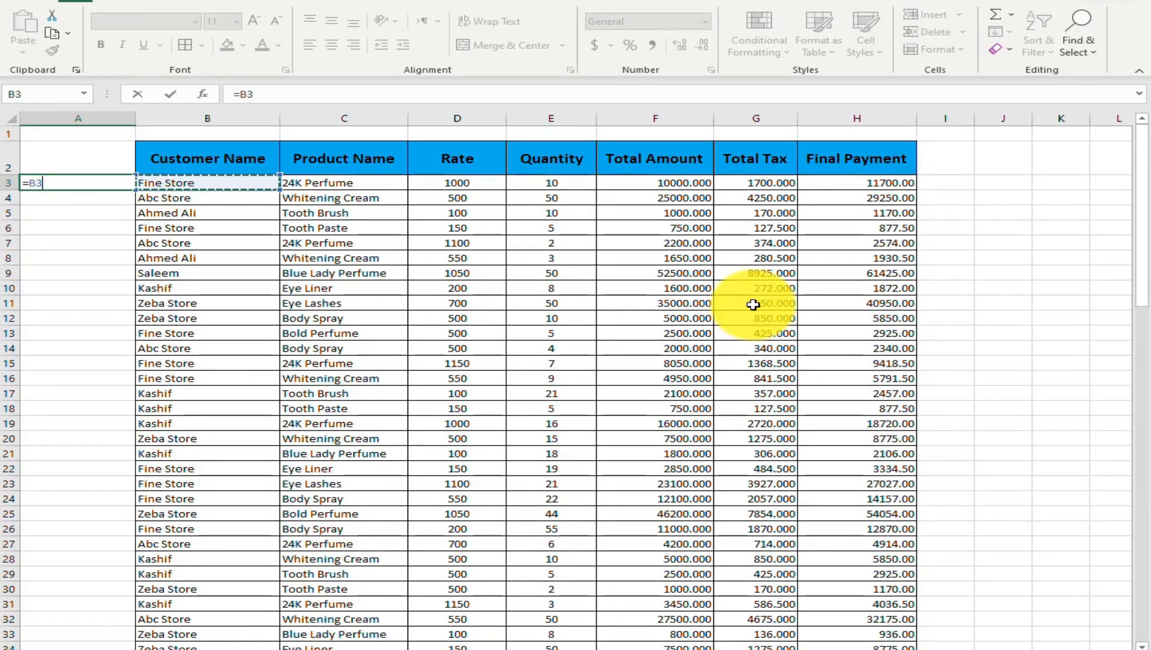
type("&")
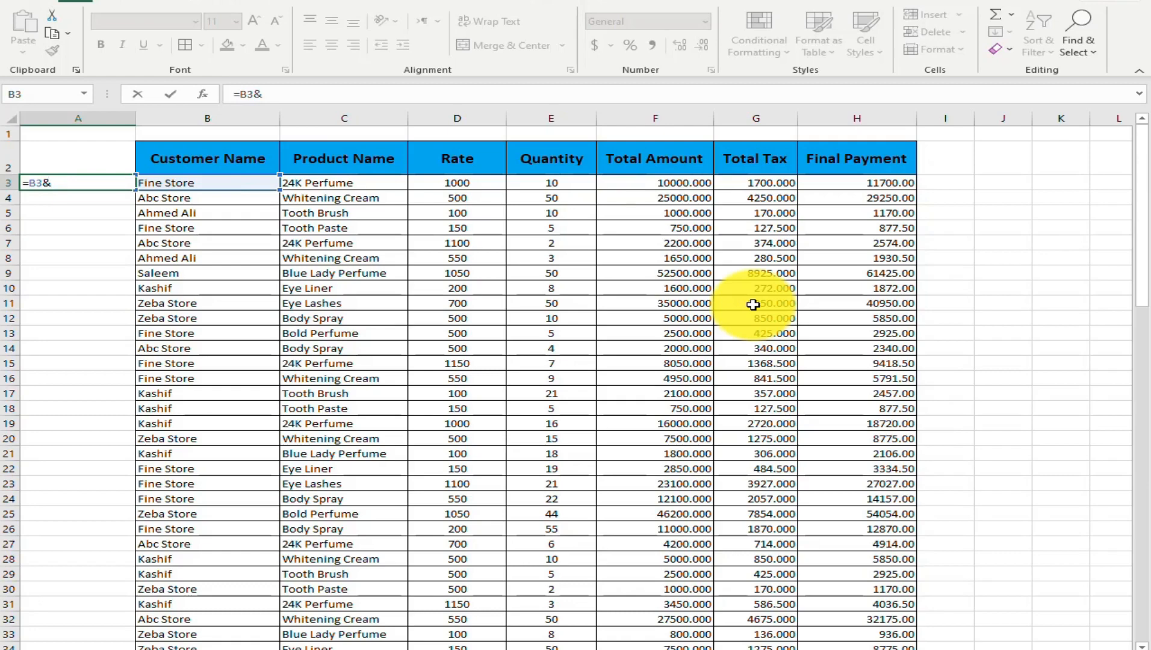
type("counif")
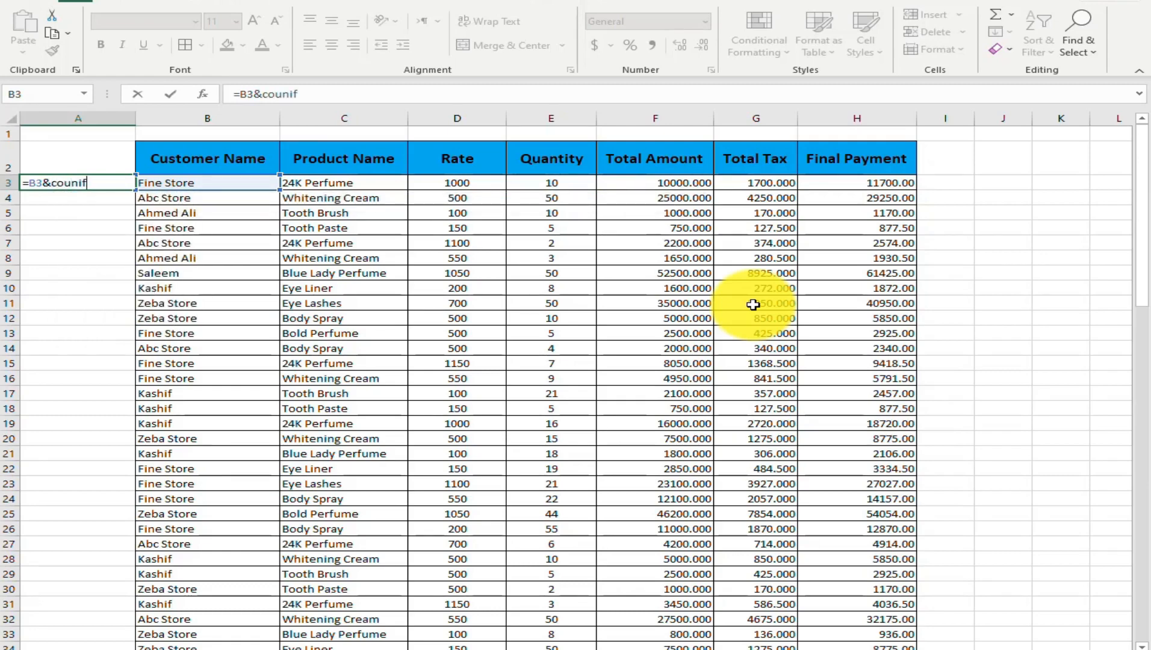
key("BackSpace")
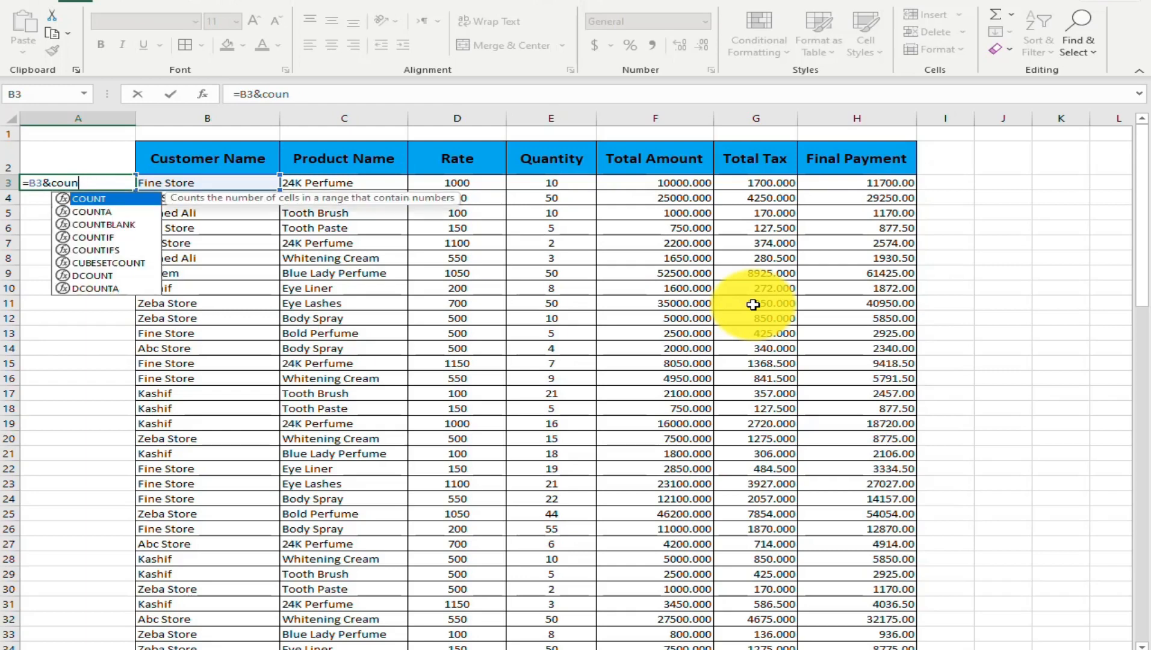
type("t")
key("Down")
key("Down")
key("Down")
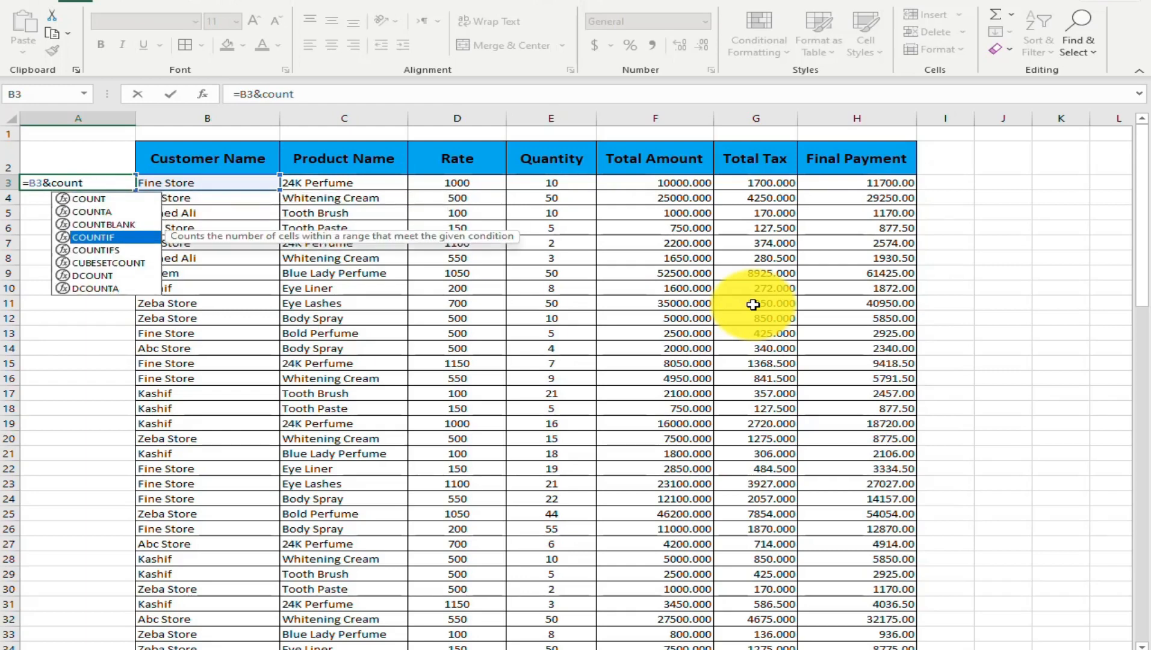
key("Tab")
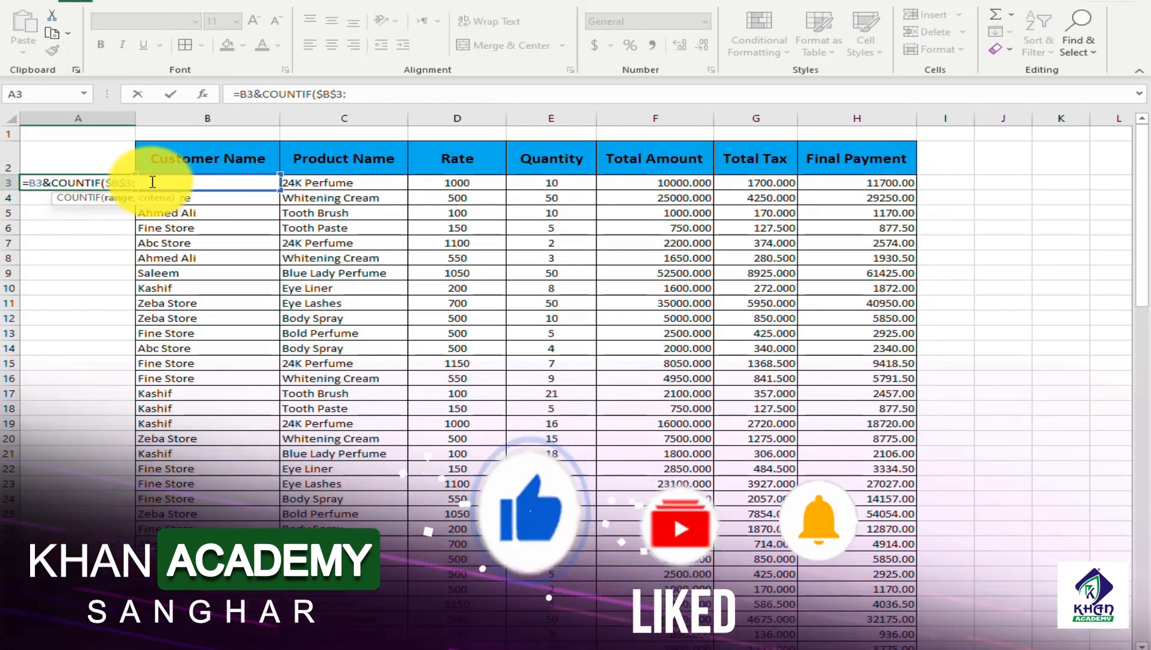
Complete the helper formula in A3 as =B3&COUNTIF($B$3:B3,B3) and return to that cell
type(":")
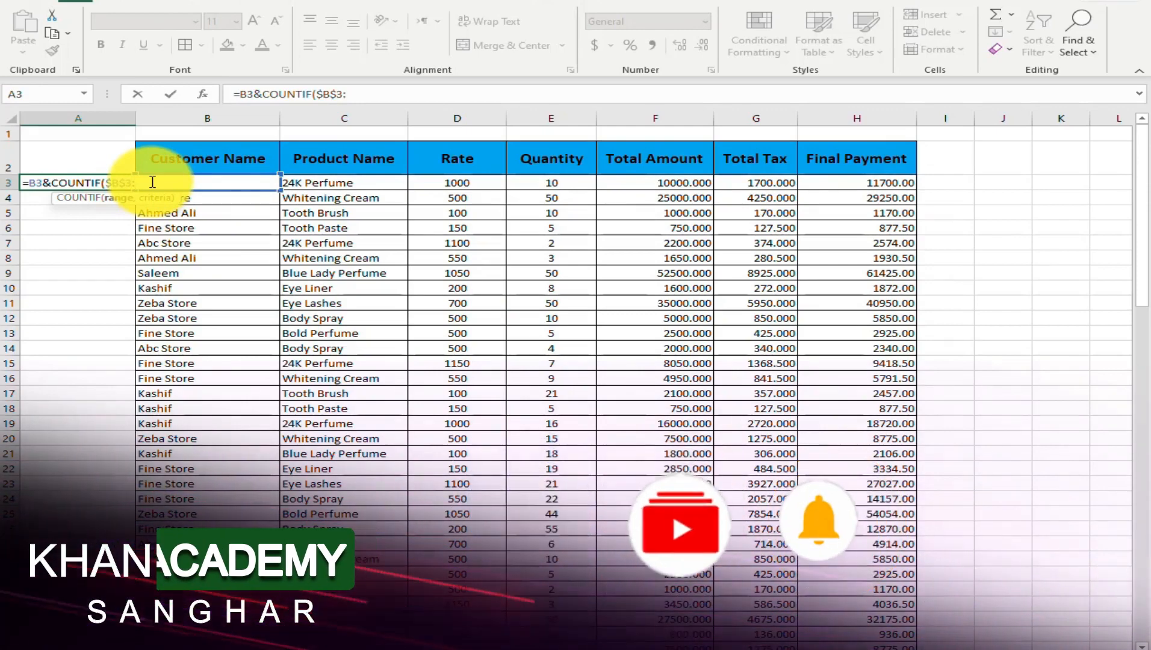
type("B")
key("BackSpace")
type("B")
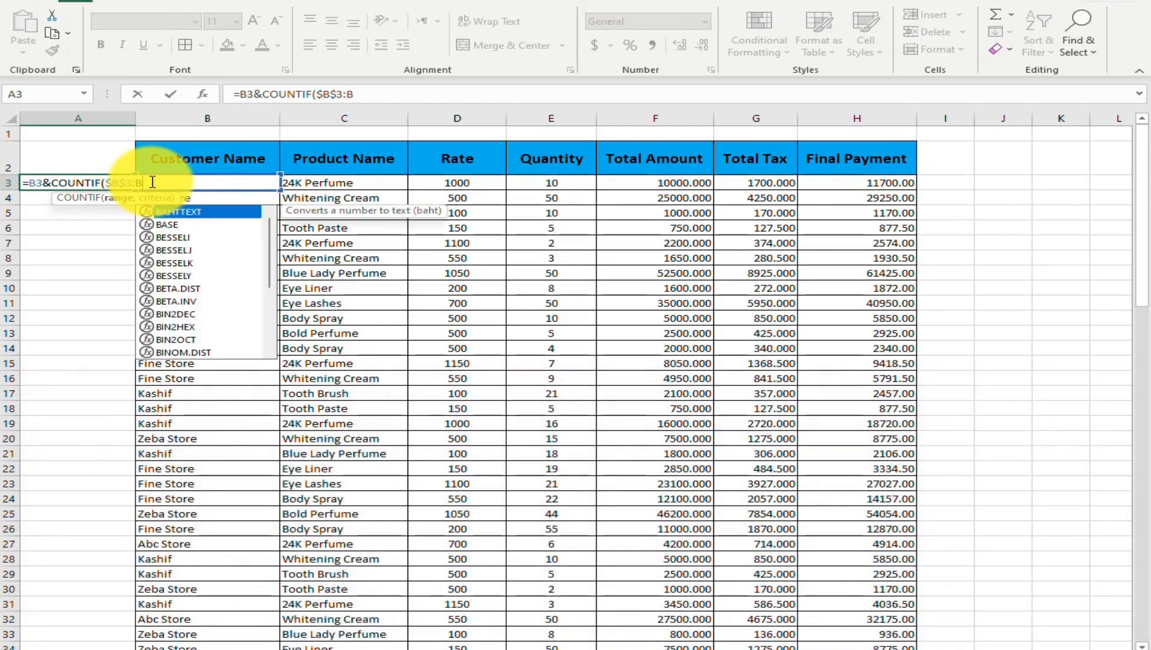
key("Escape")
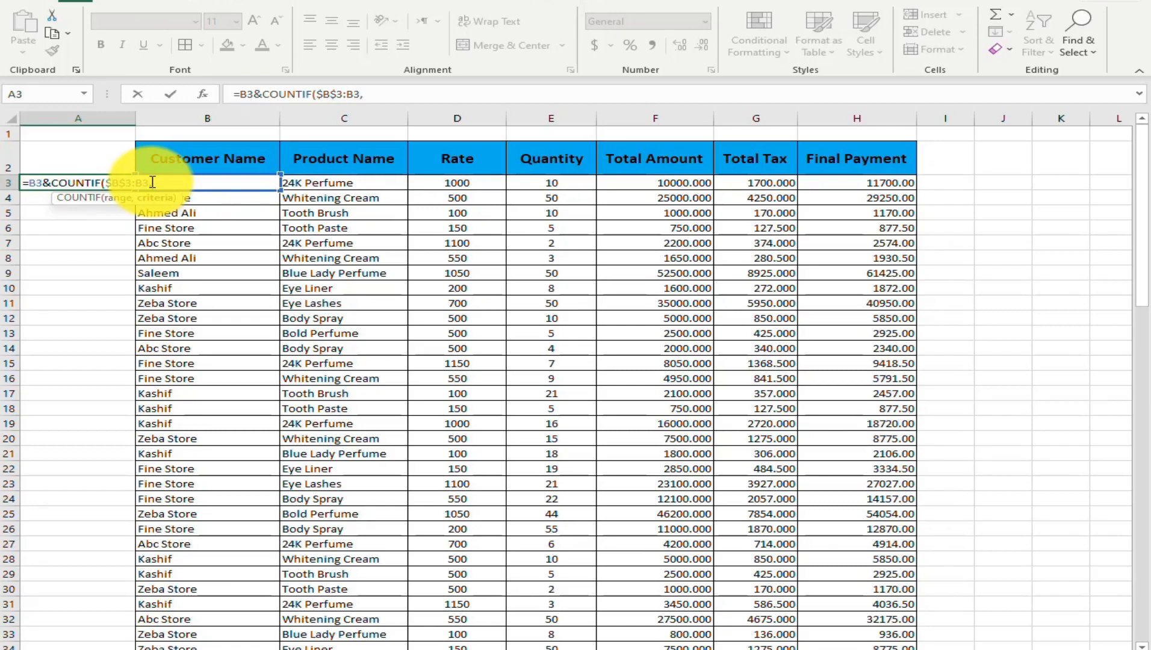
type("B3)")
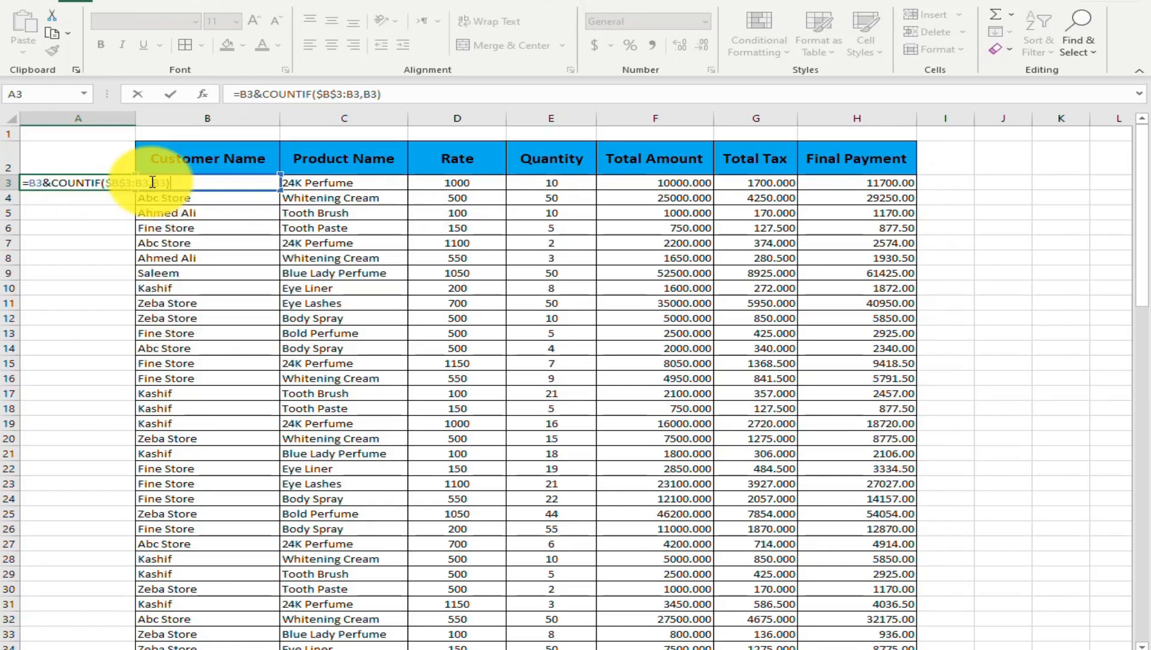
key("Return")
key("Up")
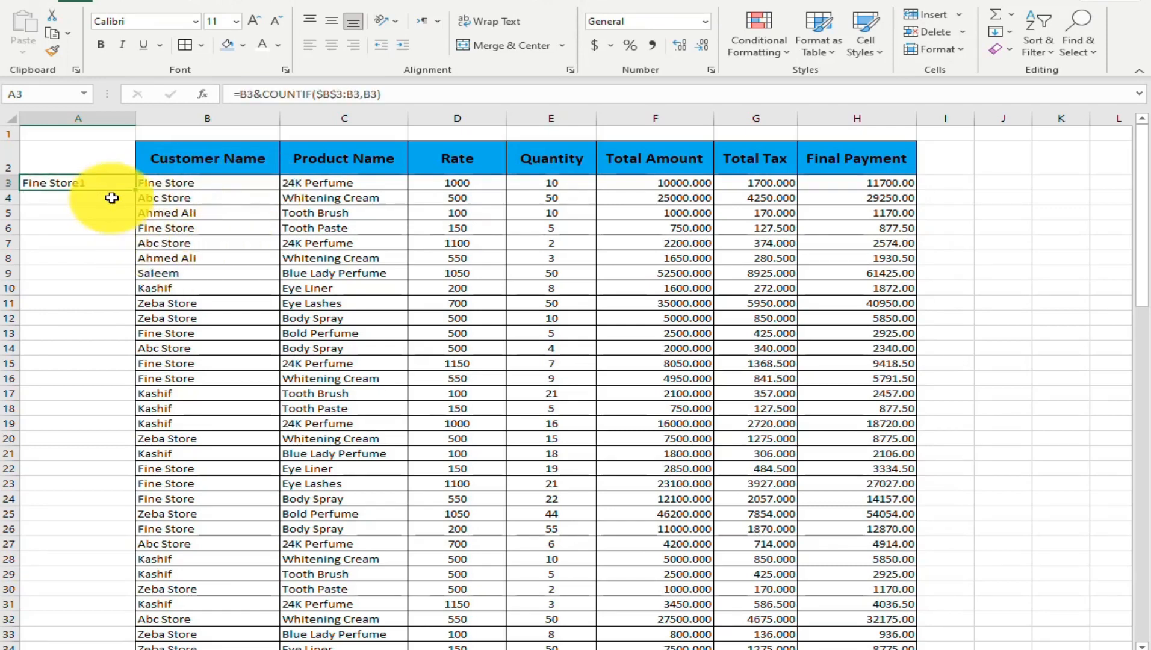
Fill the A3 helper formula down column A to the end of the sales records
left_click_drag(135, 191, 136, 250)
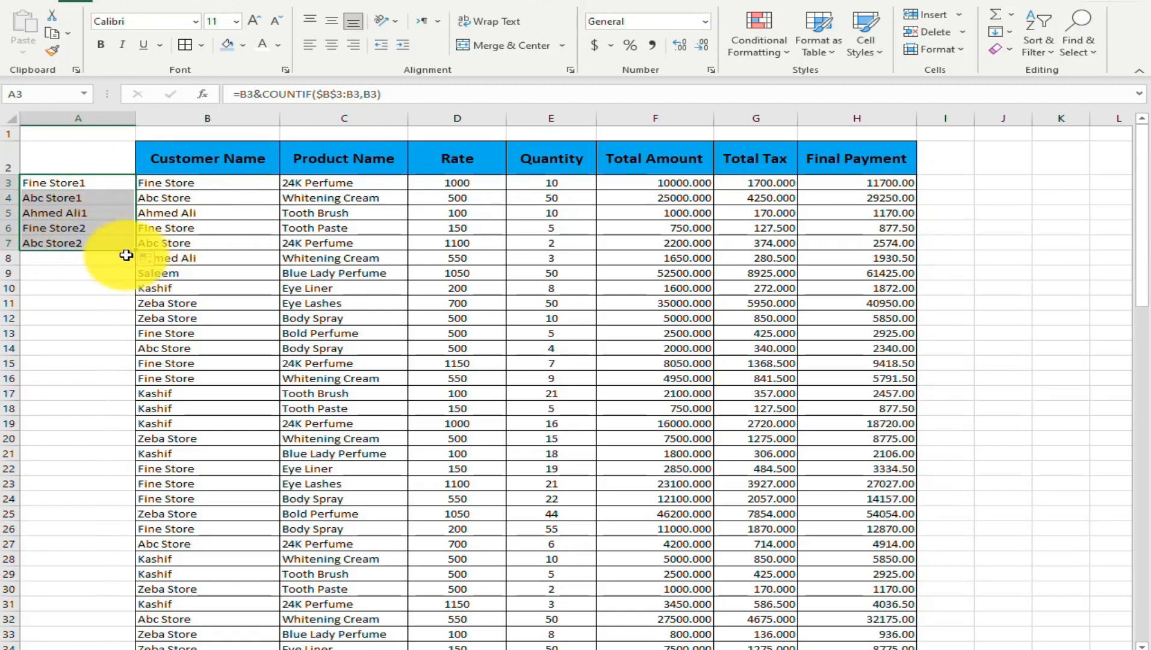
left_click_drag(134, 250, 128, 598)
scroll(411, 503, "up", 13)
scroll(411, 503, "up", 9)
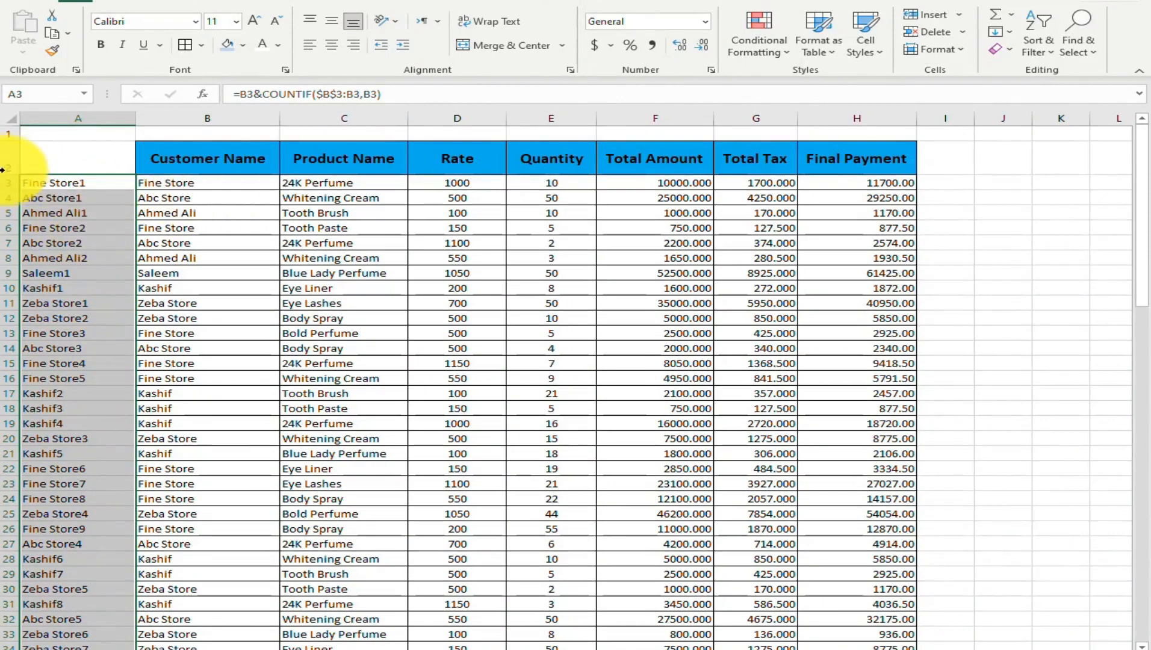
Filter the Customer Name column to Fine Store only to check that customer's numbering in column A
left_click(181, 246)
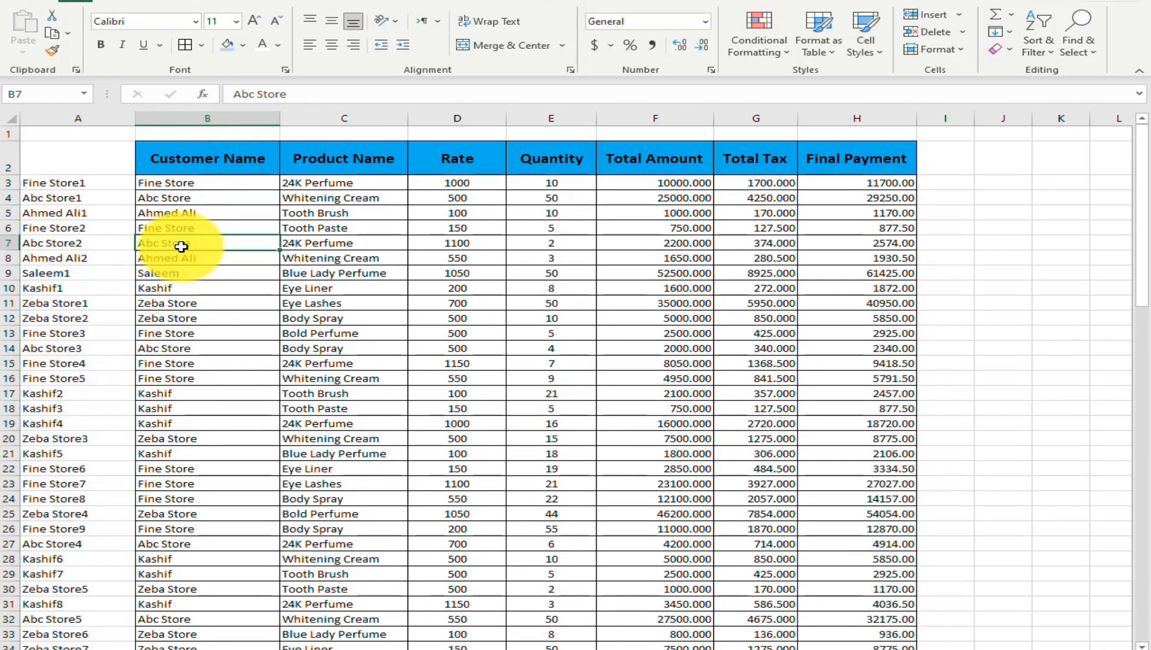
key("ctrl+shift+l")
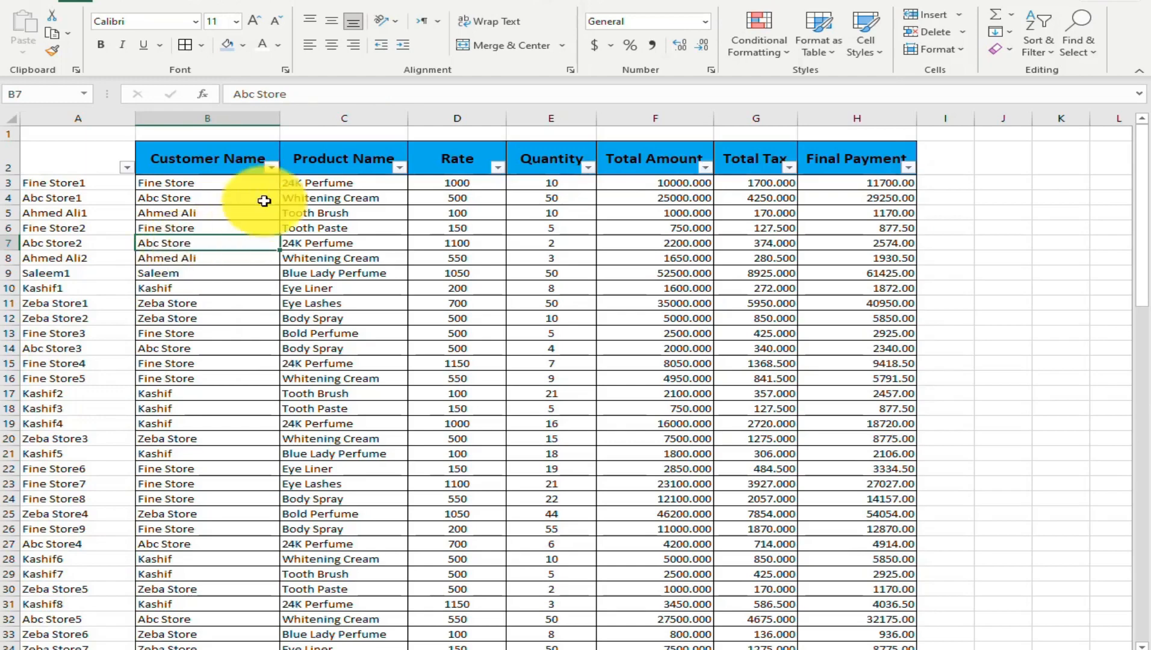
left_click(272, 168)
left_click(91, 345)
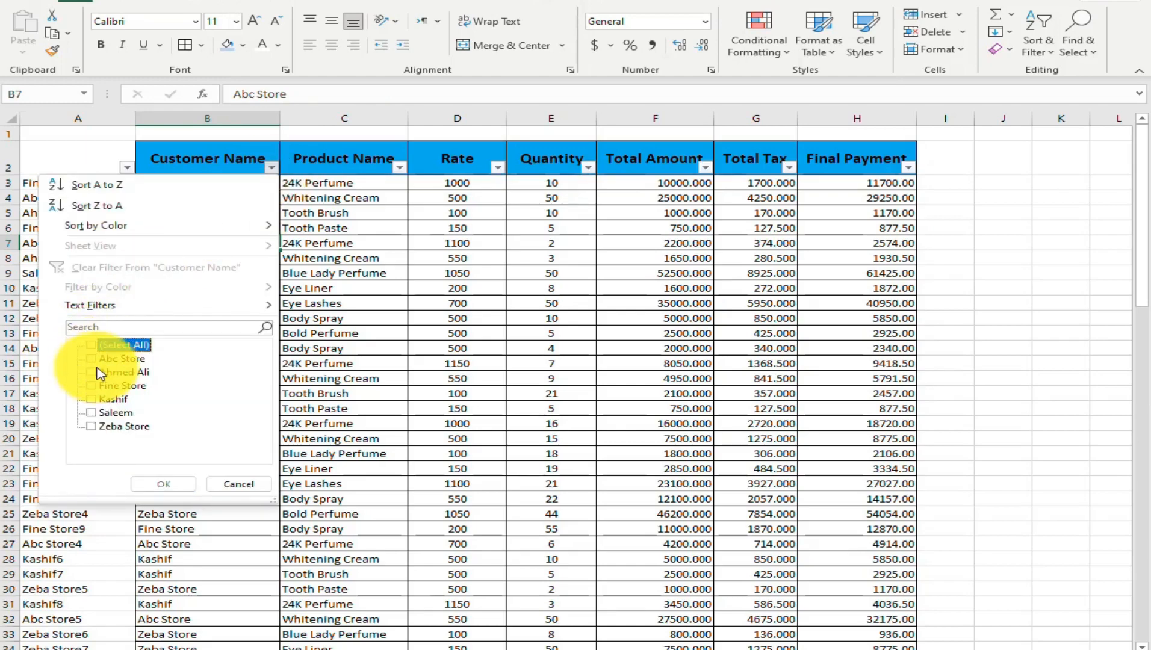
left_click(91, 386)
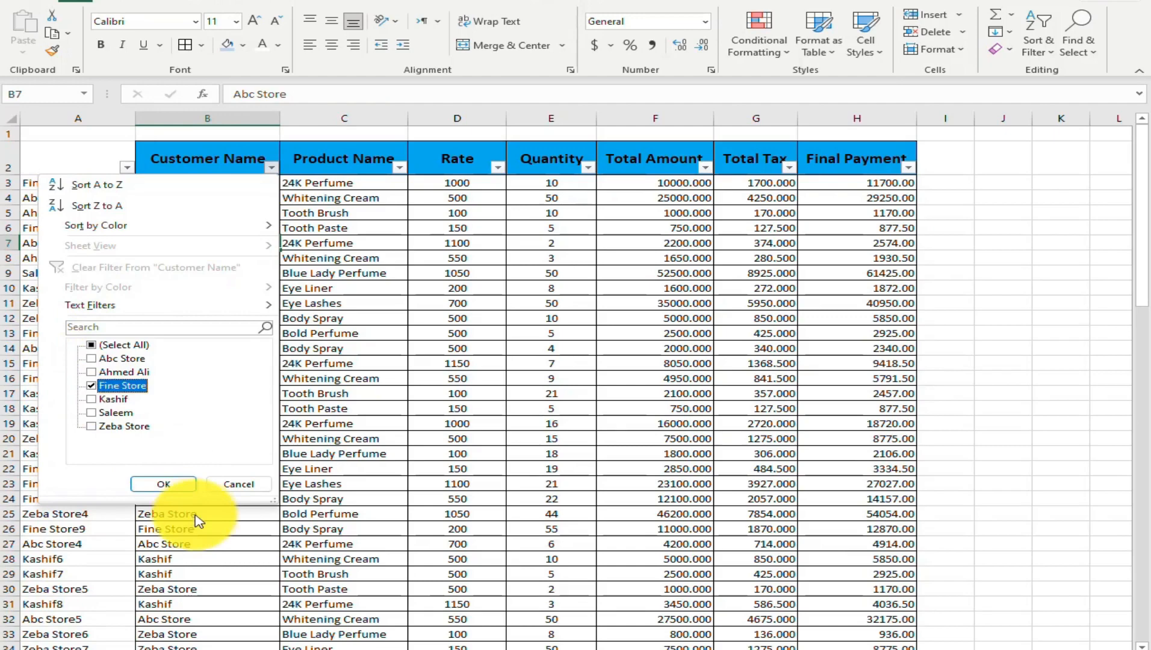
left_click(172, 484)
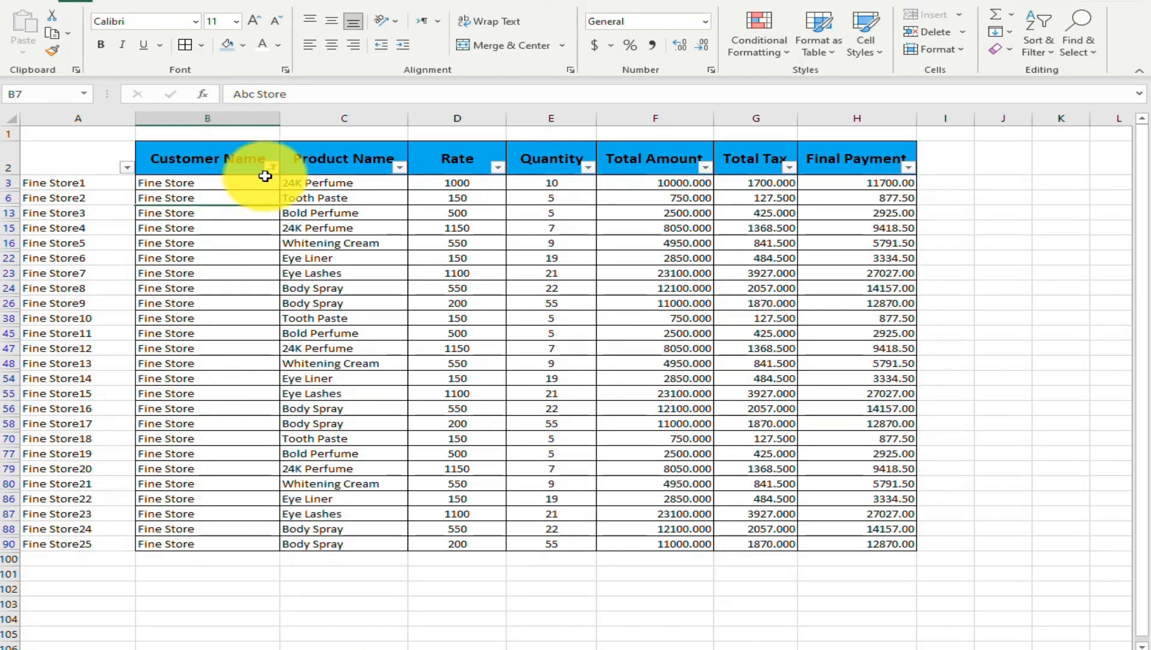
Switch the Customer Name filter to only the customer listed just above Zeba Store, check the numbering, and remove the filters
left_click(270, 168)
left_click(91, 388)
left_click(91, 413)
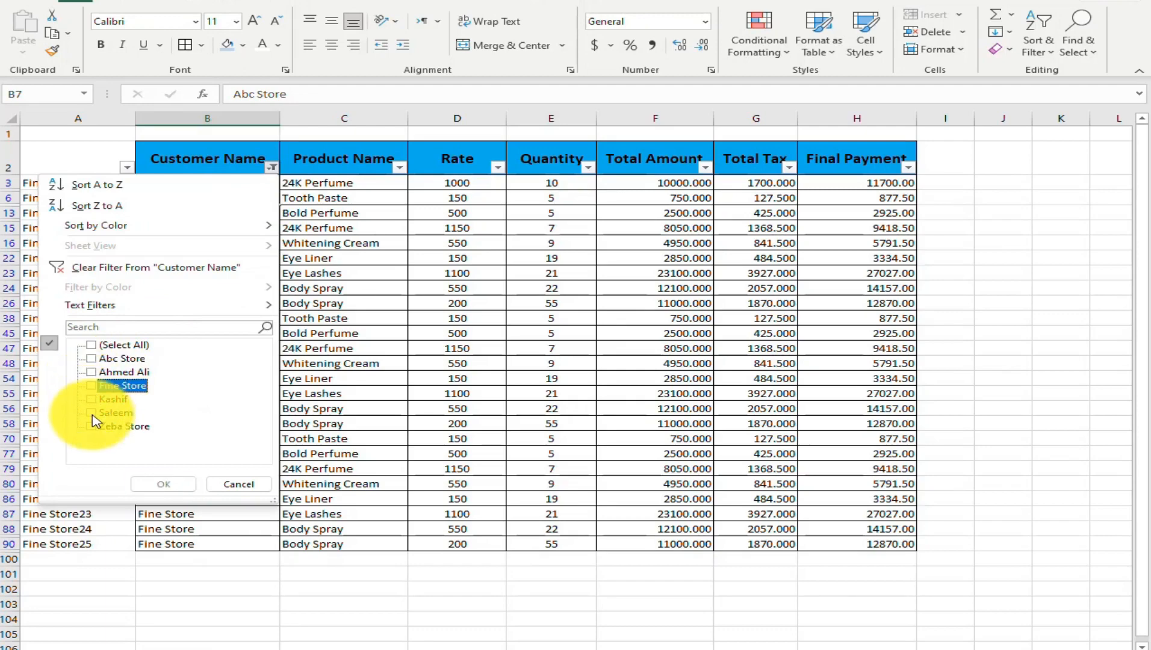
left_click(163, 483)
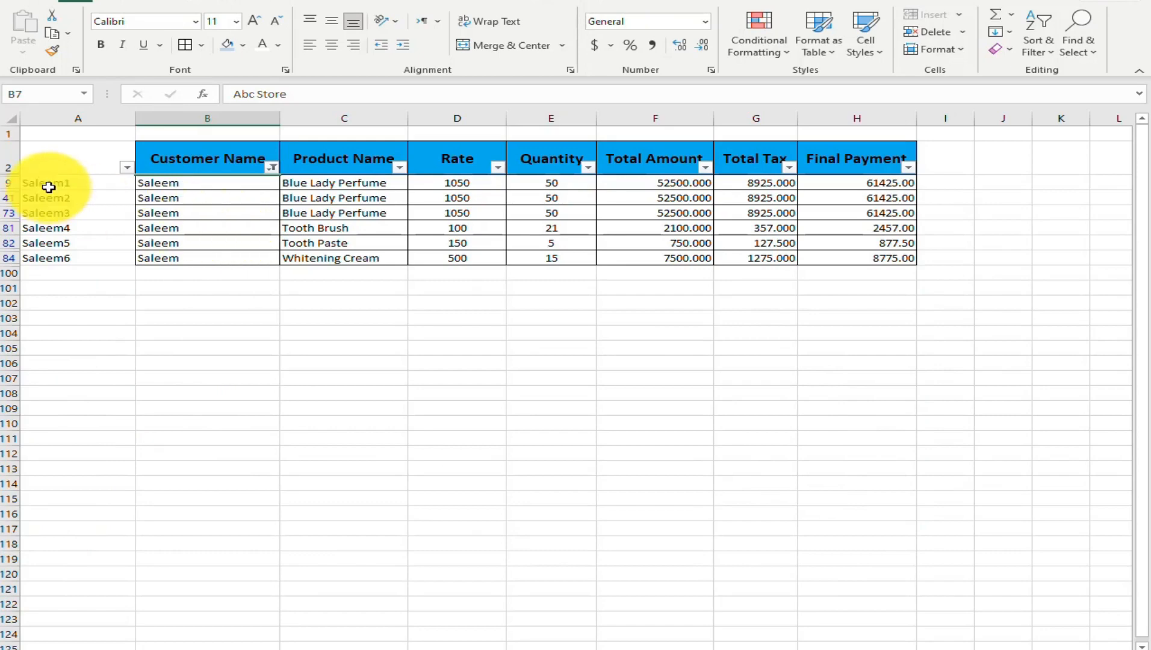
key("ctrl+shift+l")
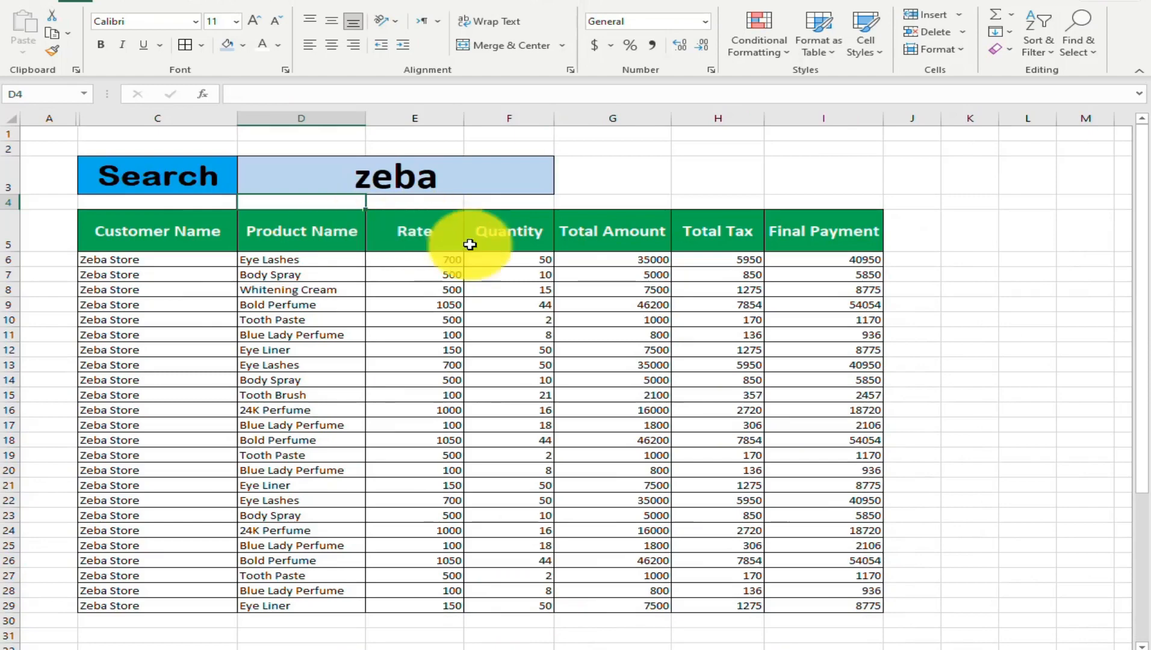
On the copied search form sheet, clear the search text in D3 and the VLOOKUP formula in G3
left_click(404, 191)
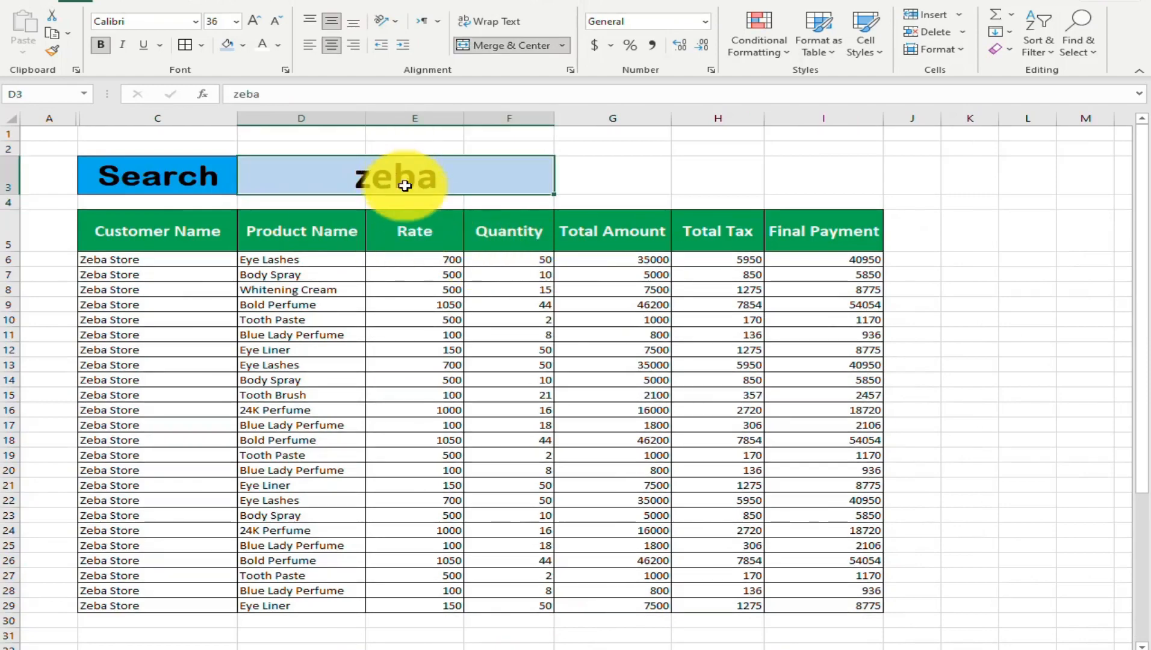
key("Delete")
left_click(616, 175)
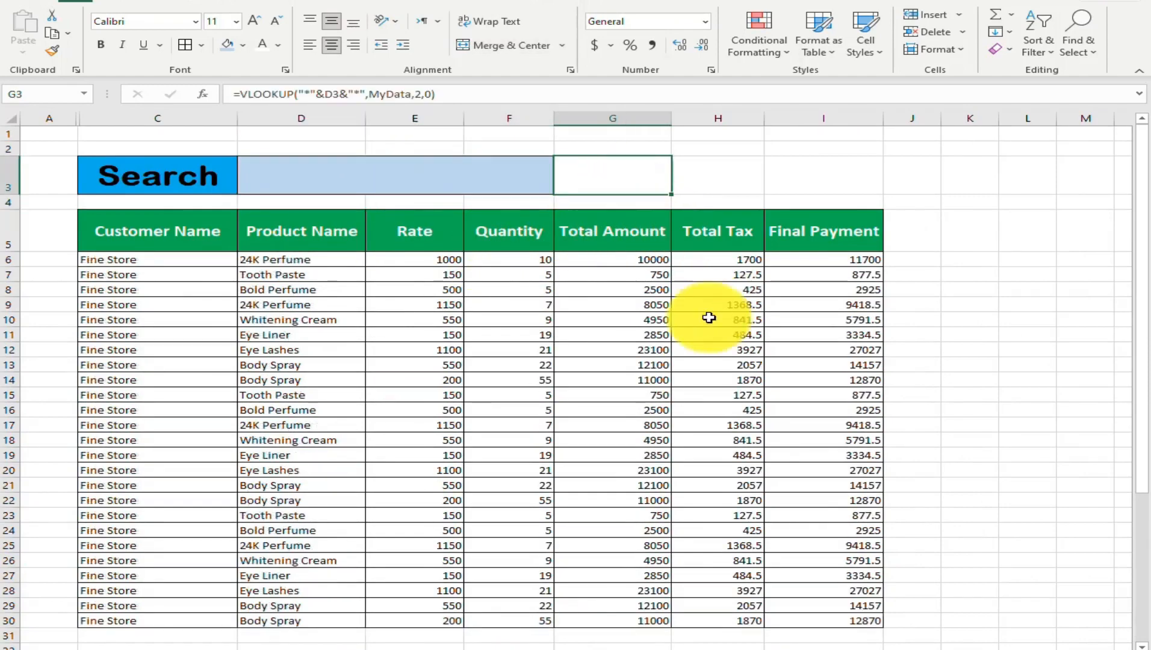
key("Delete")
Clear the conditional formatting rules from all cells of the search form sheet
left_click(49, 260)
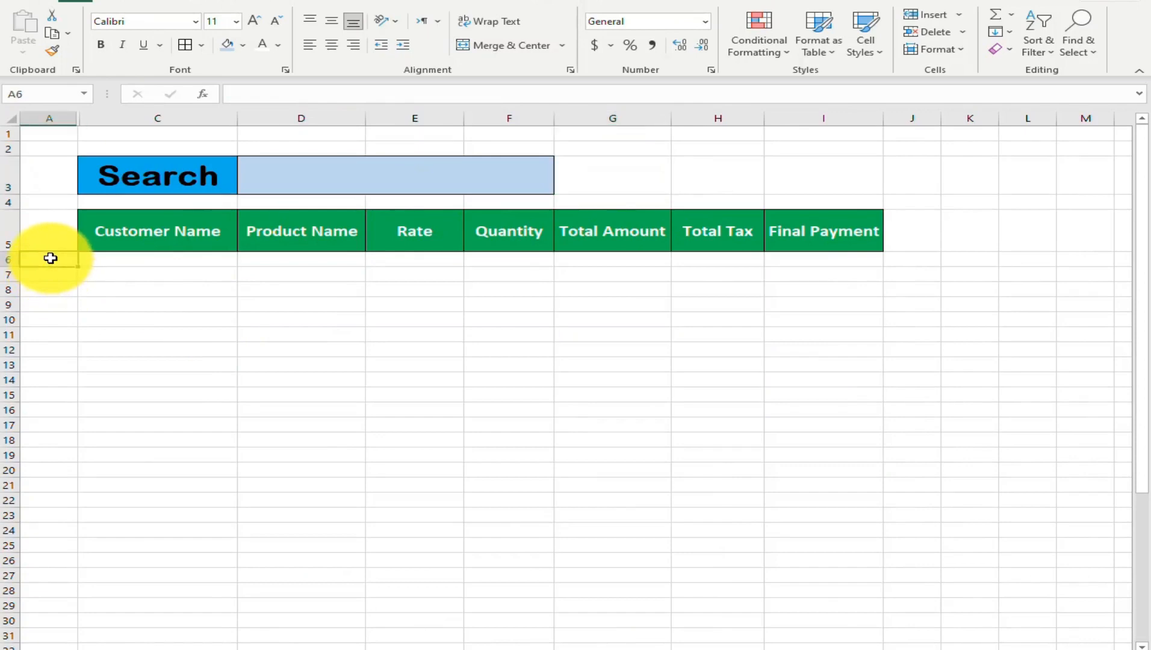
left_click(783, 54)
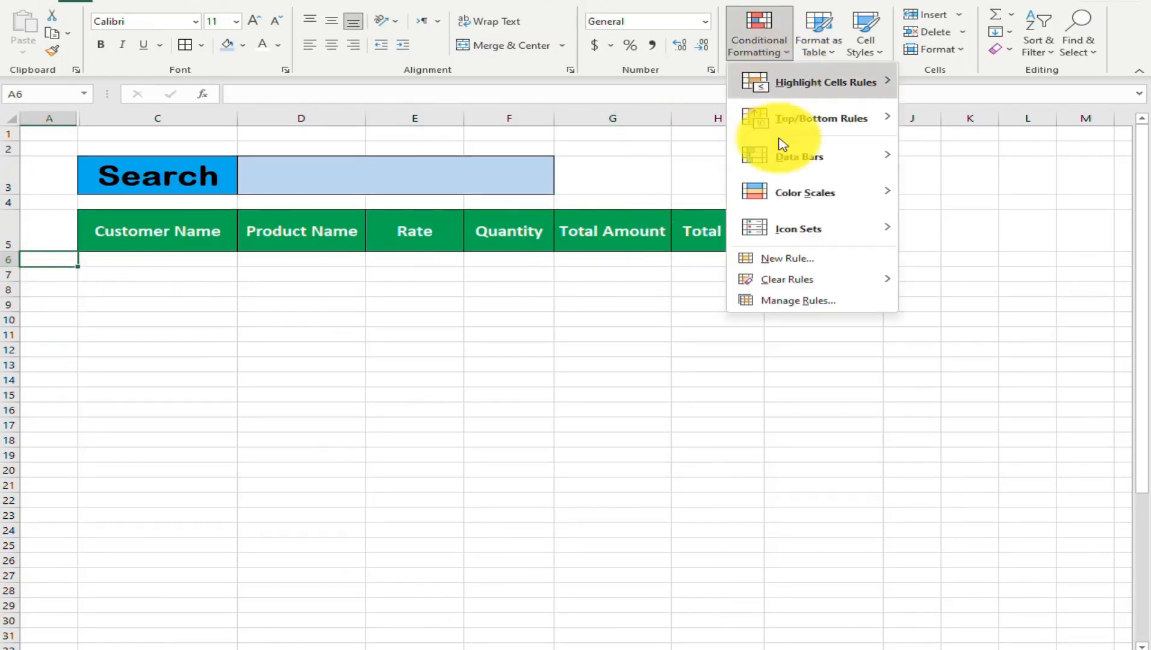
mouse_move(825, 281)
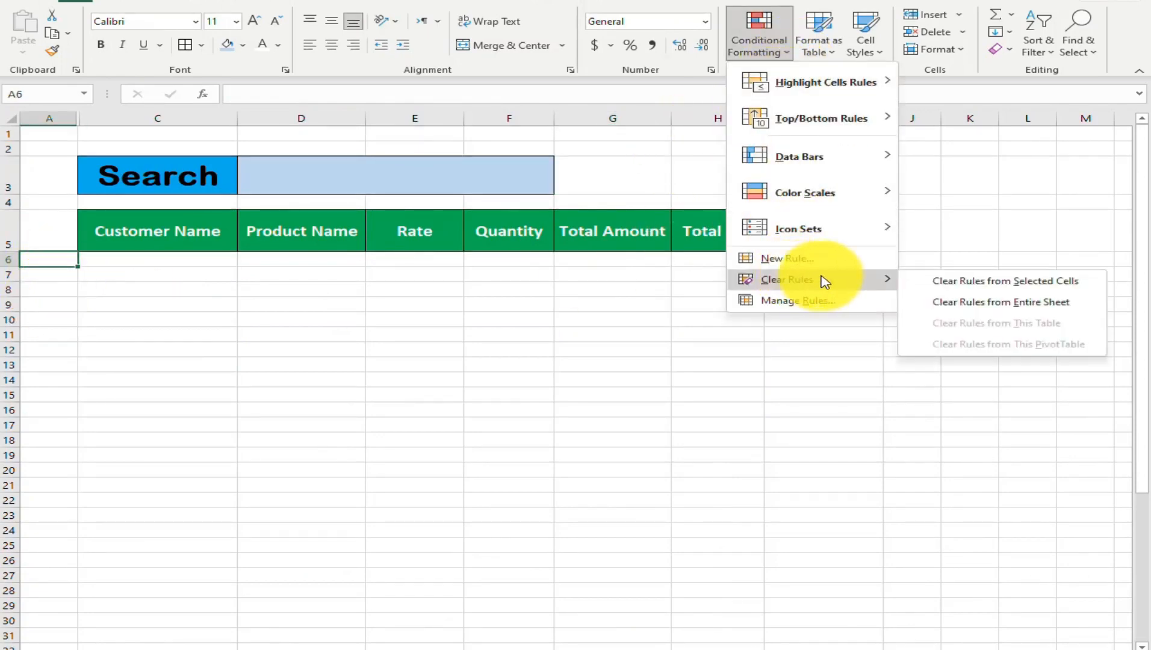
left_click(998, 283)
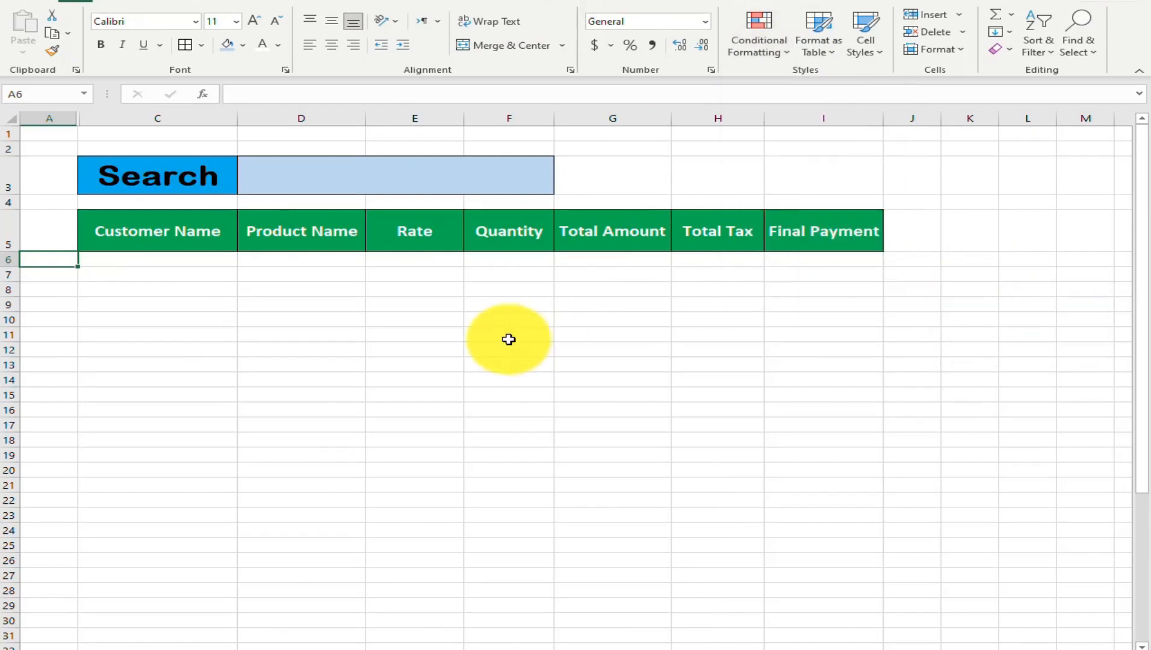
left_click(13, 122)
left_click(781, 49)
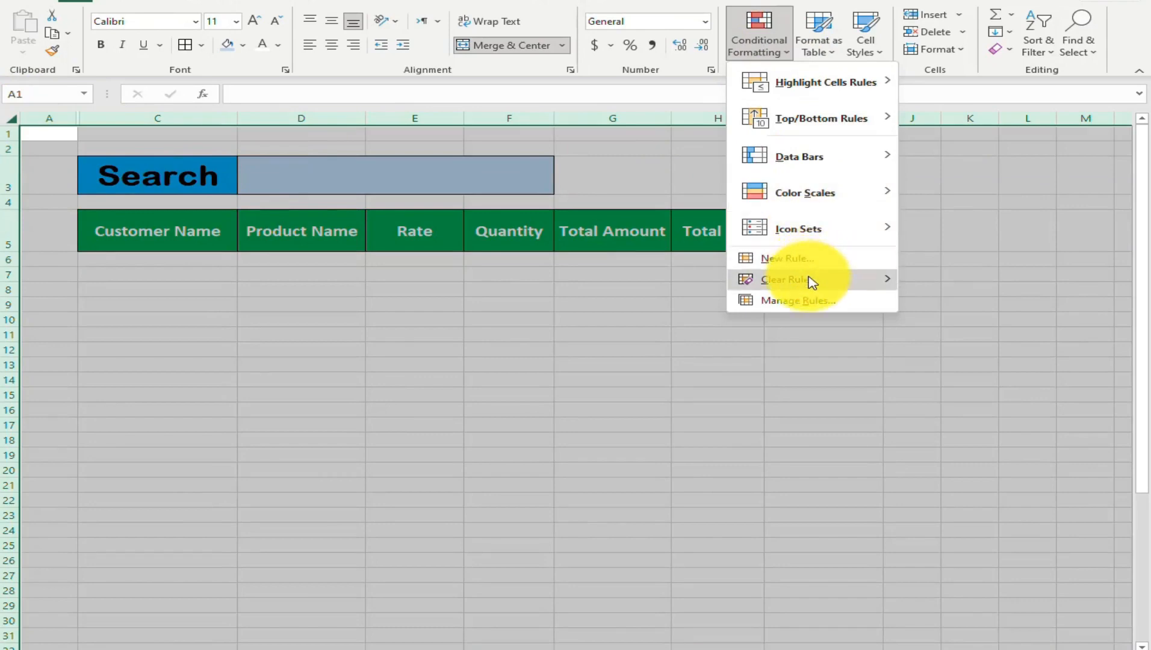
mouse_move(812, 282)
left_click(993, 283)
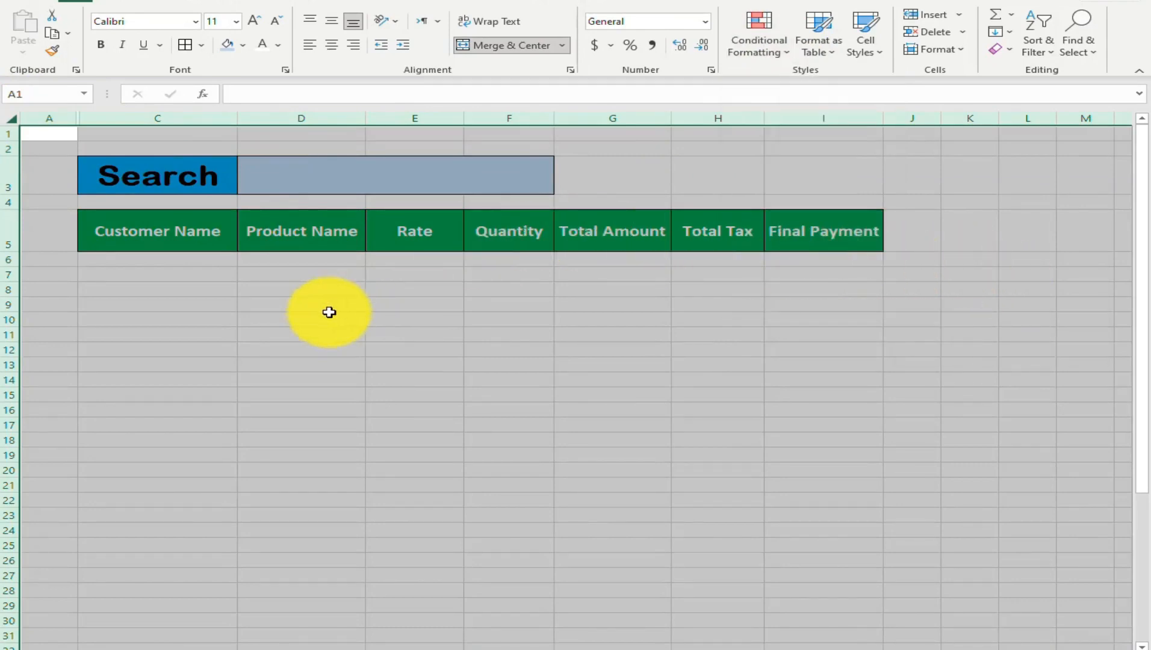
left_click(257, 306)
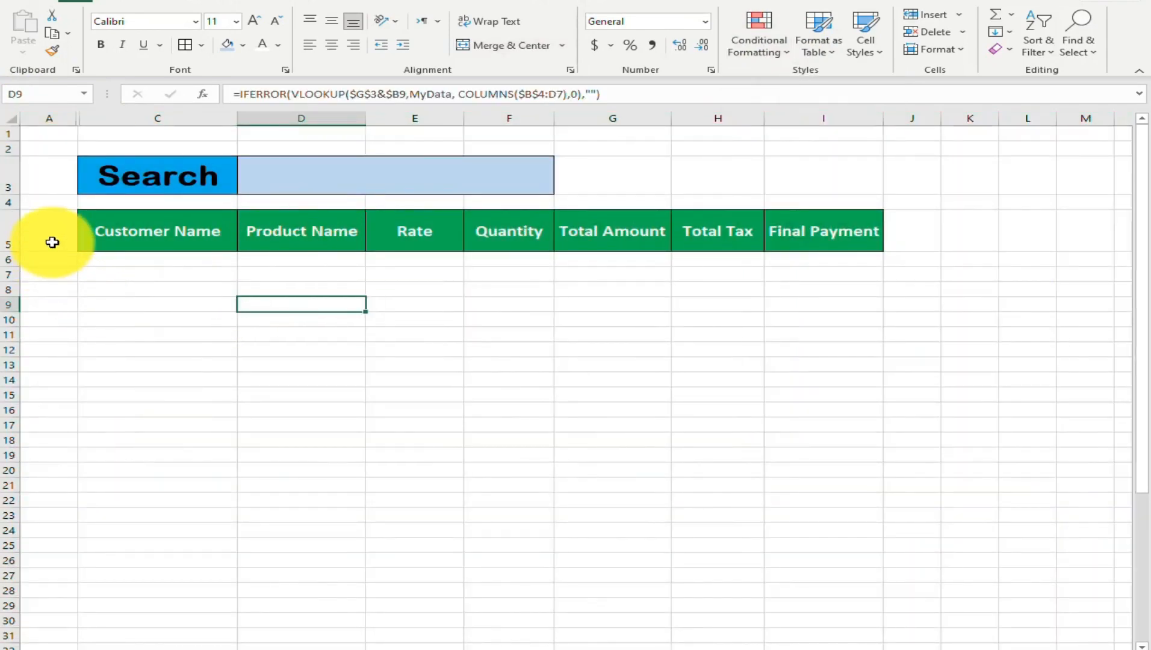
Unhide column B between columns A and C on the search form sheet
left_click(47, 276)
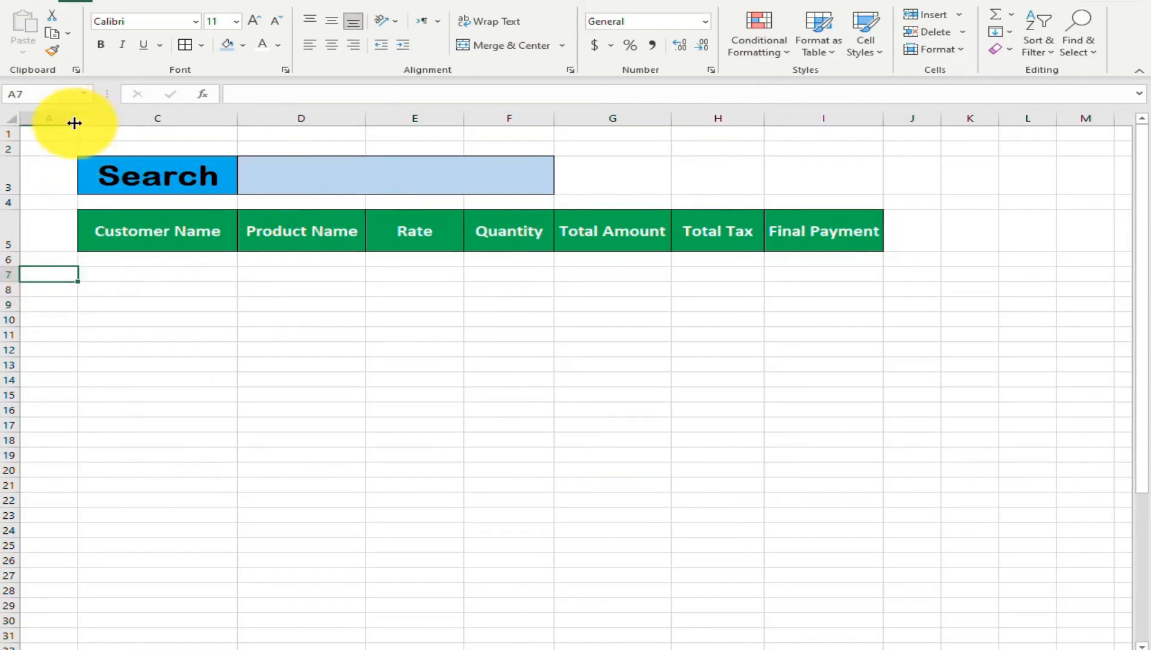
left_click_drag(54, 147, 145, 147)
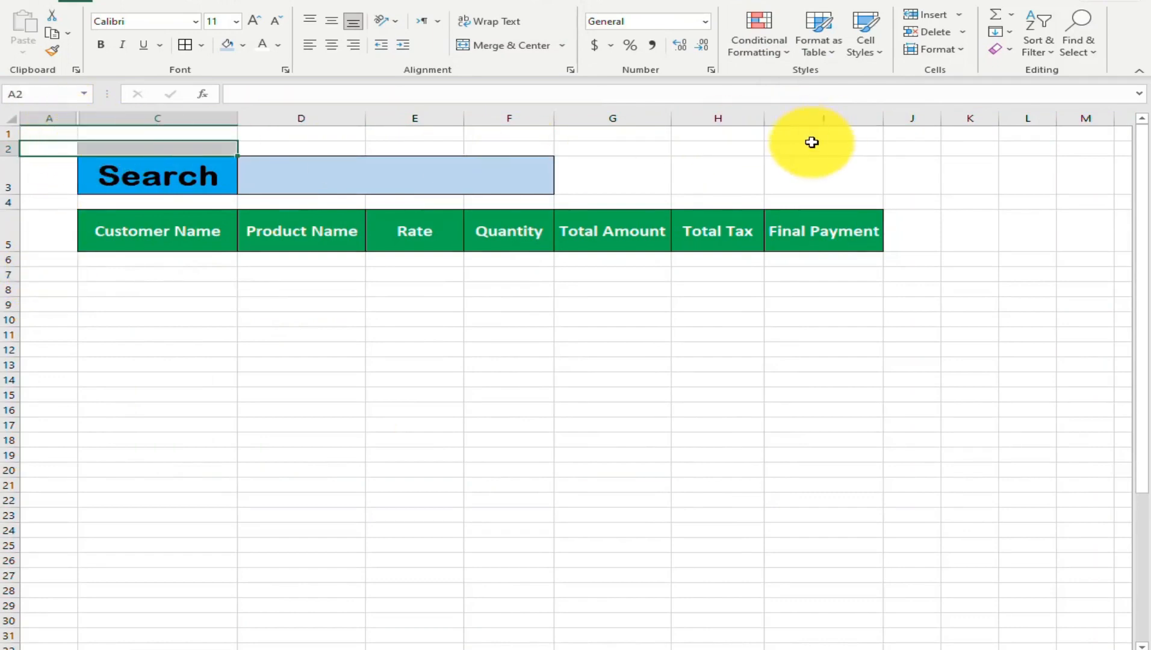
left_click(948, 50)
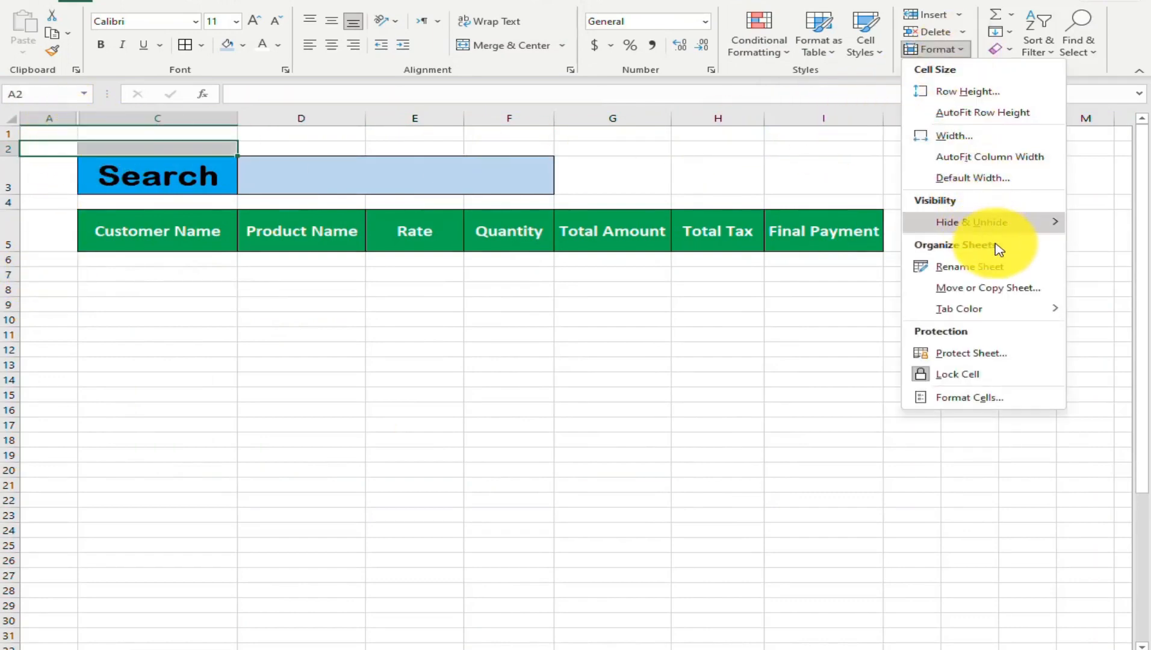
mouse_move(999, 247)
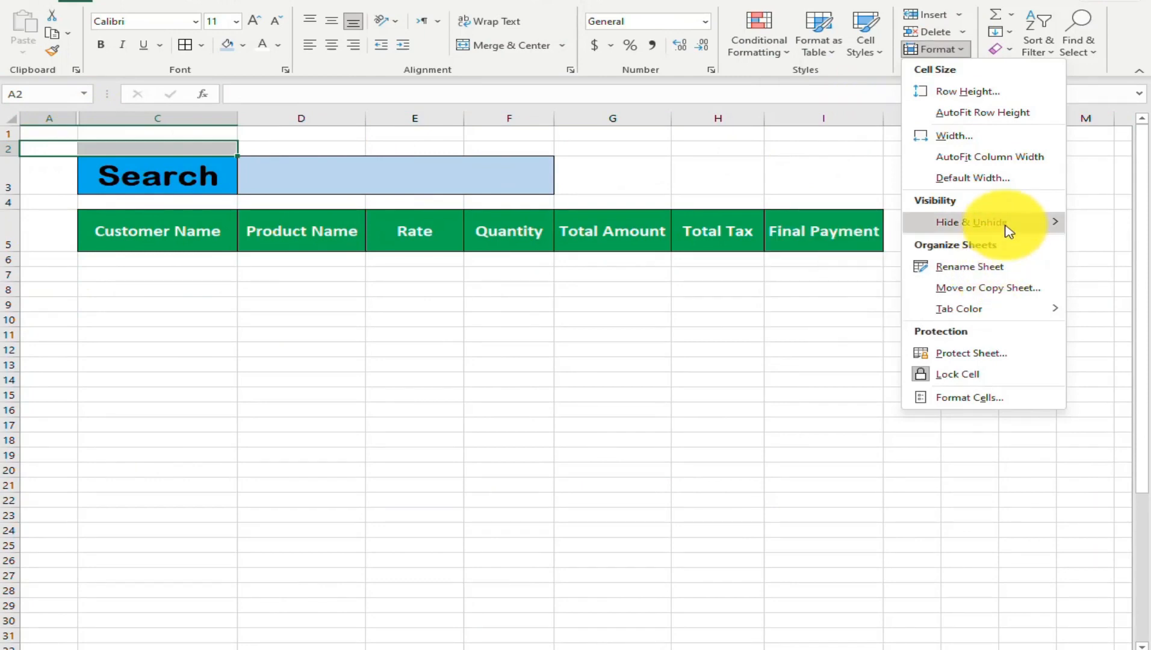
left_click(846, 311)
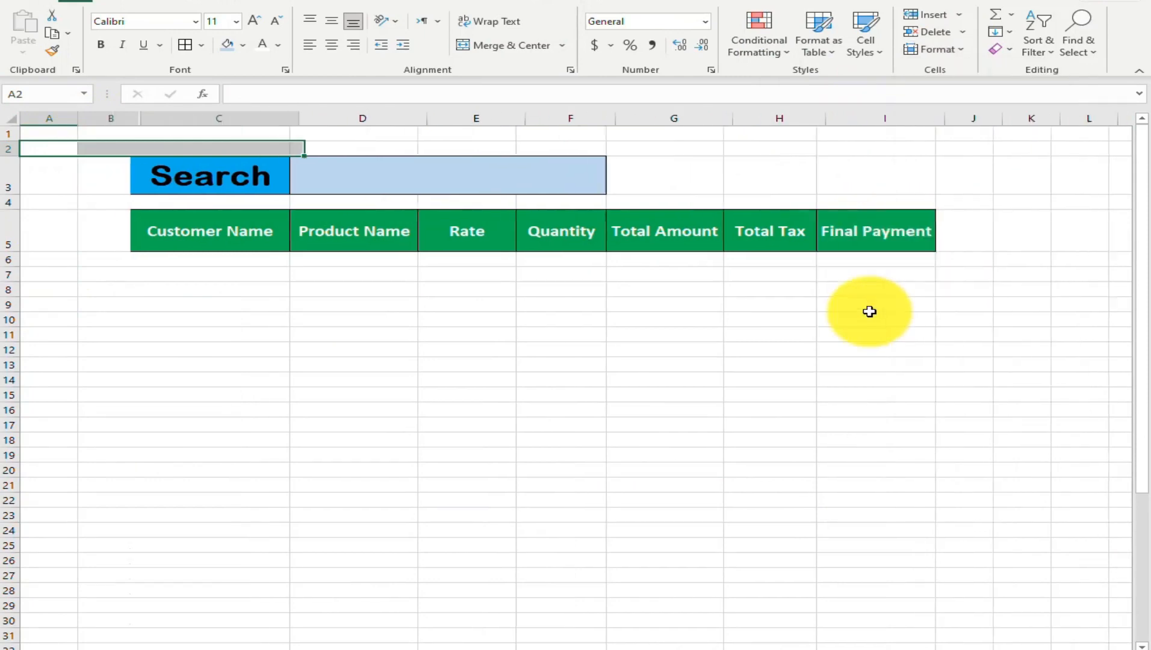
left_click(271, 366)
Examine the serial numbers down column B from B6 and the existing lookup formula in C6
left_click(103, 262)
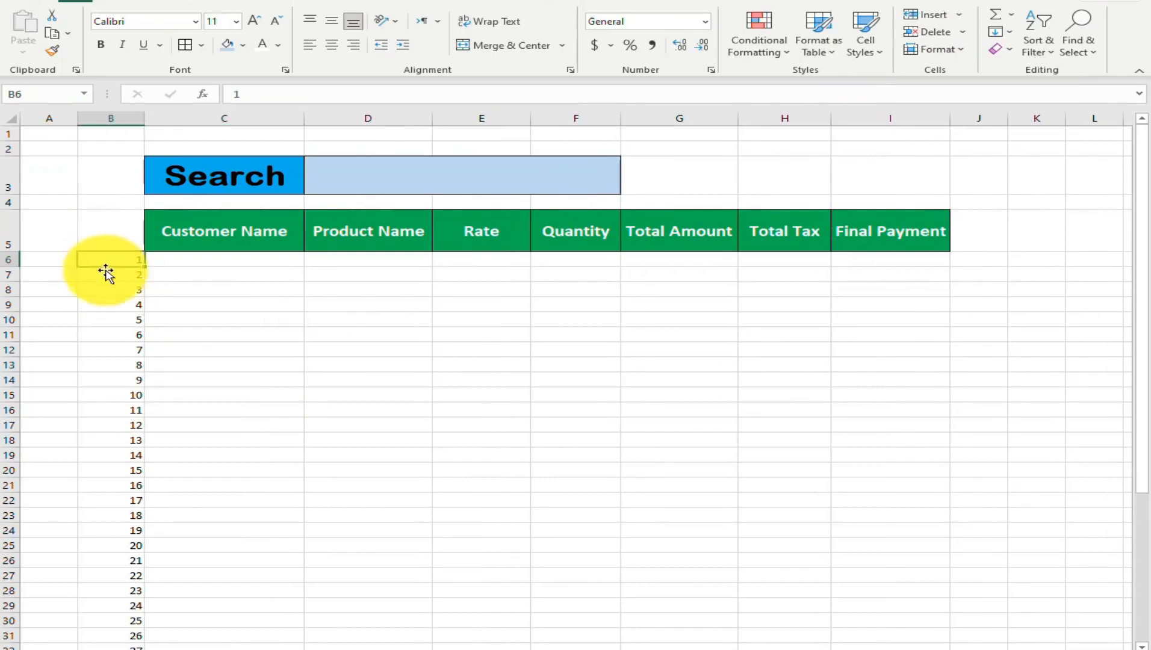
scroll(201, 335, "down", 2)
scroll(203, 336, "down", 1)
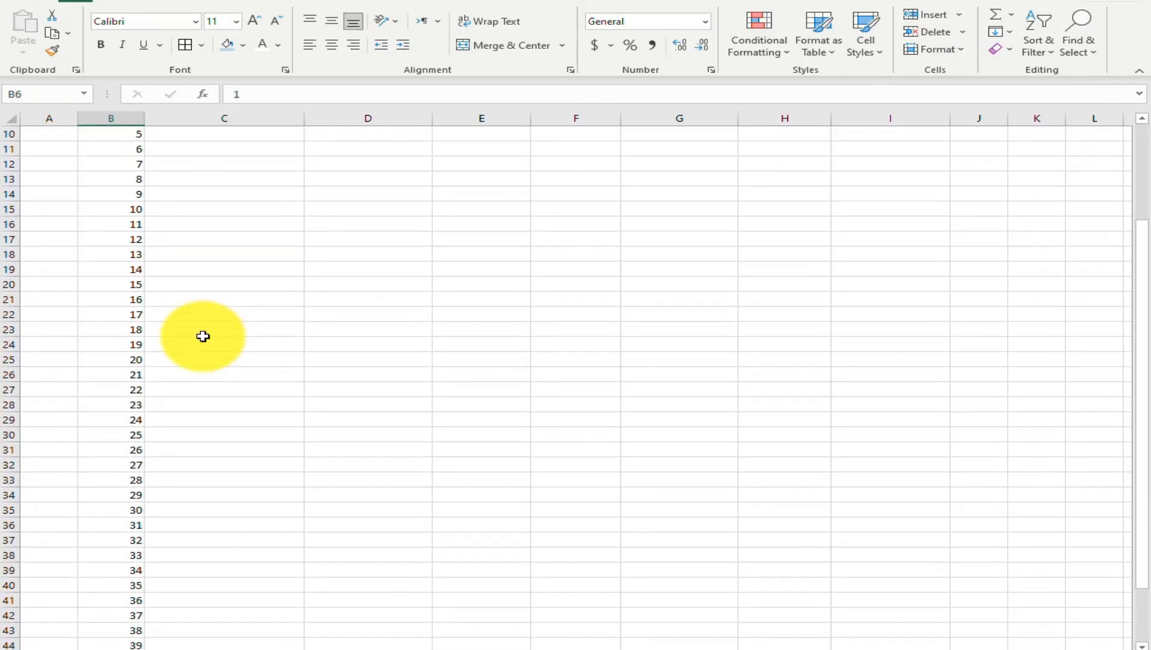
scroll(203, 337, "down", 6)
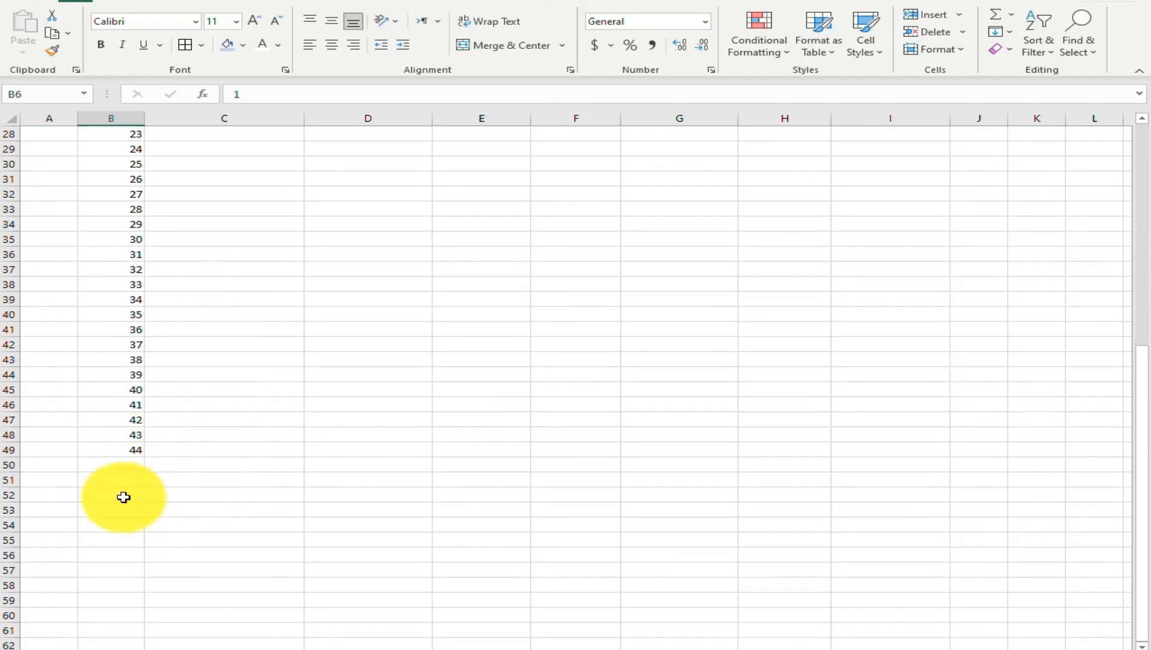
scroll(255, 470, "up", 9)
scroll(255, 470, "down", 10)
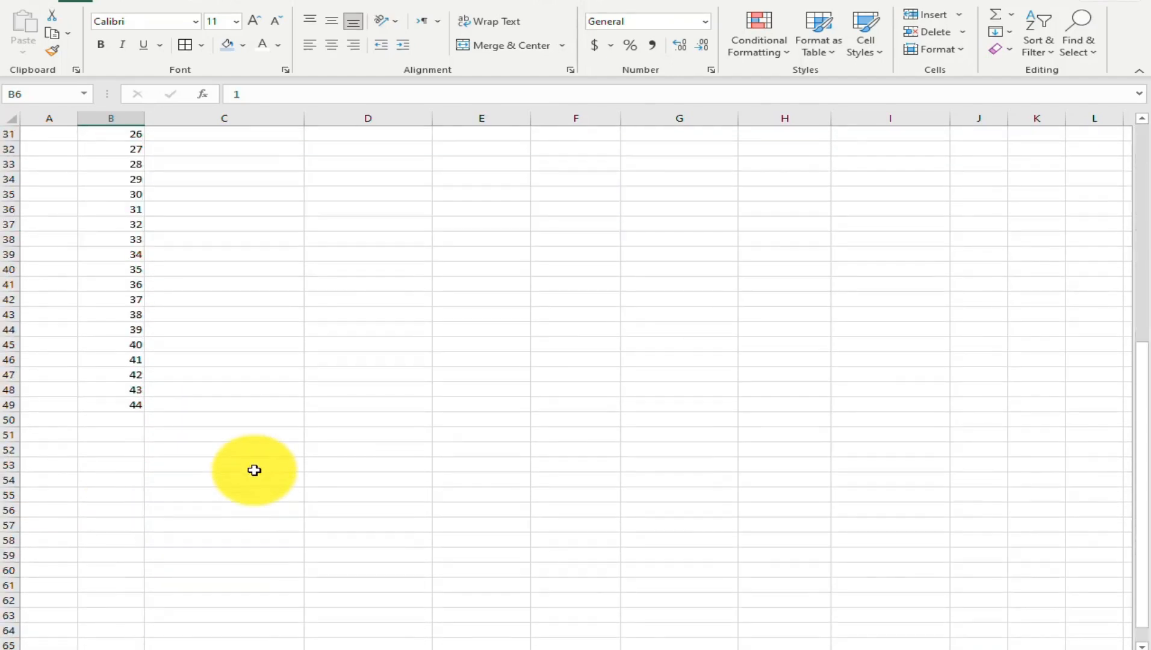
scroll(254, 471, "up", 10)
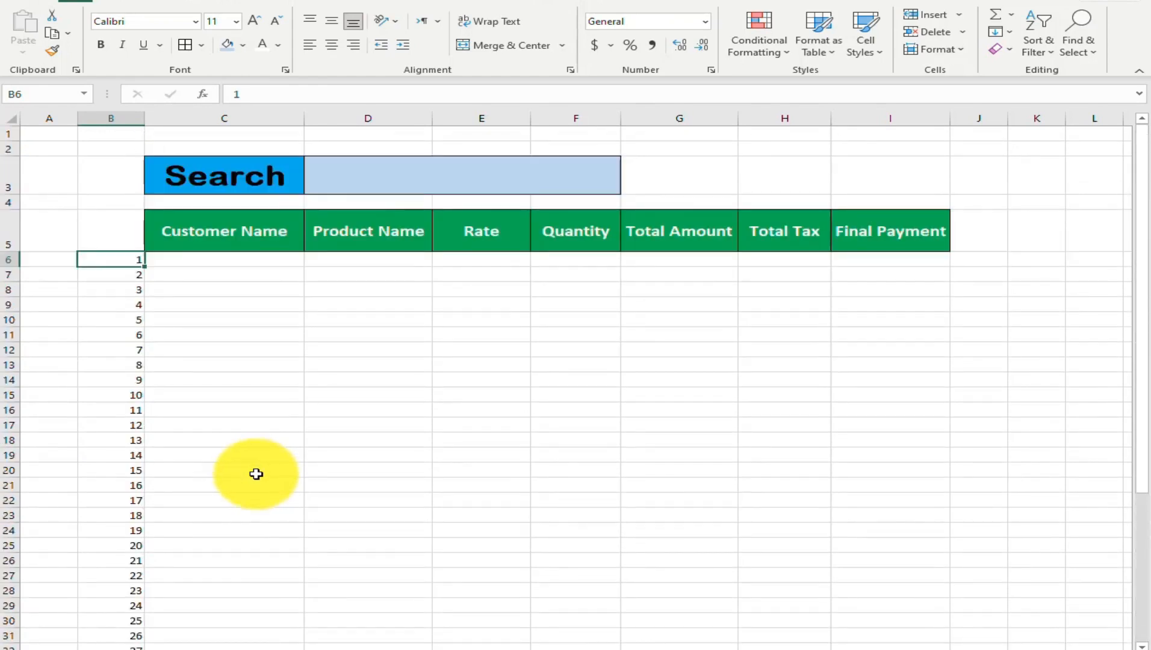
left_click(208, 264)
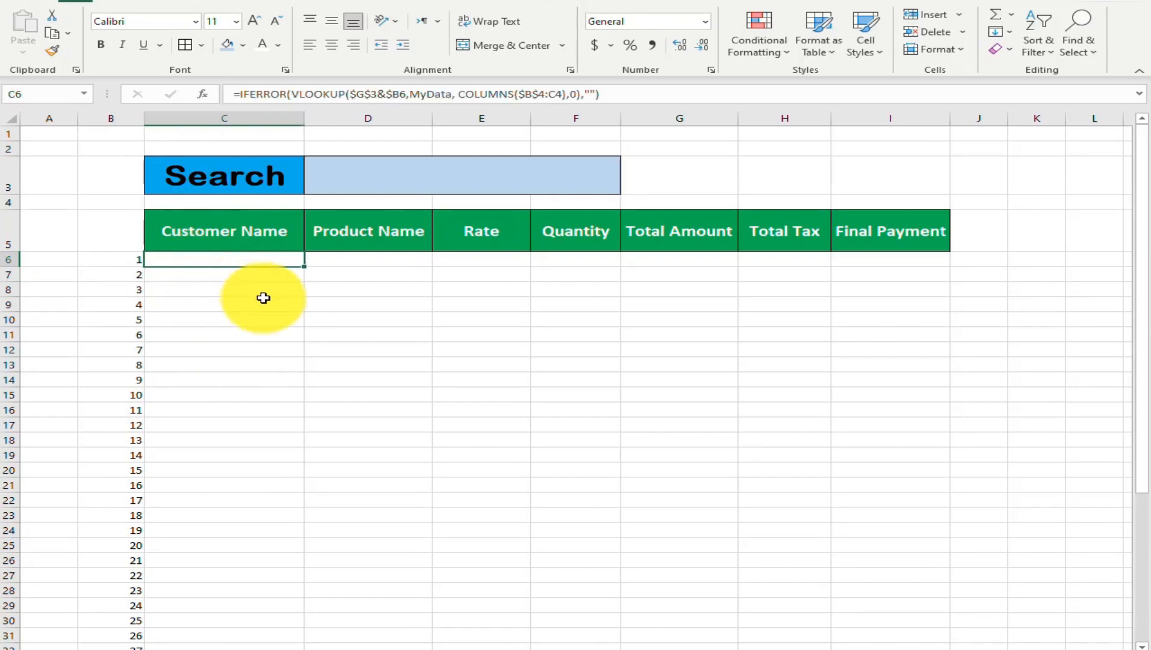
Set the font colour of G3 to black and enter a customer's name as the lookup text
left_click(665, 173)
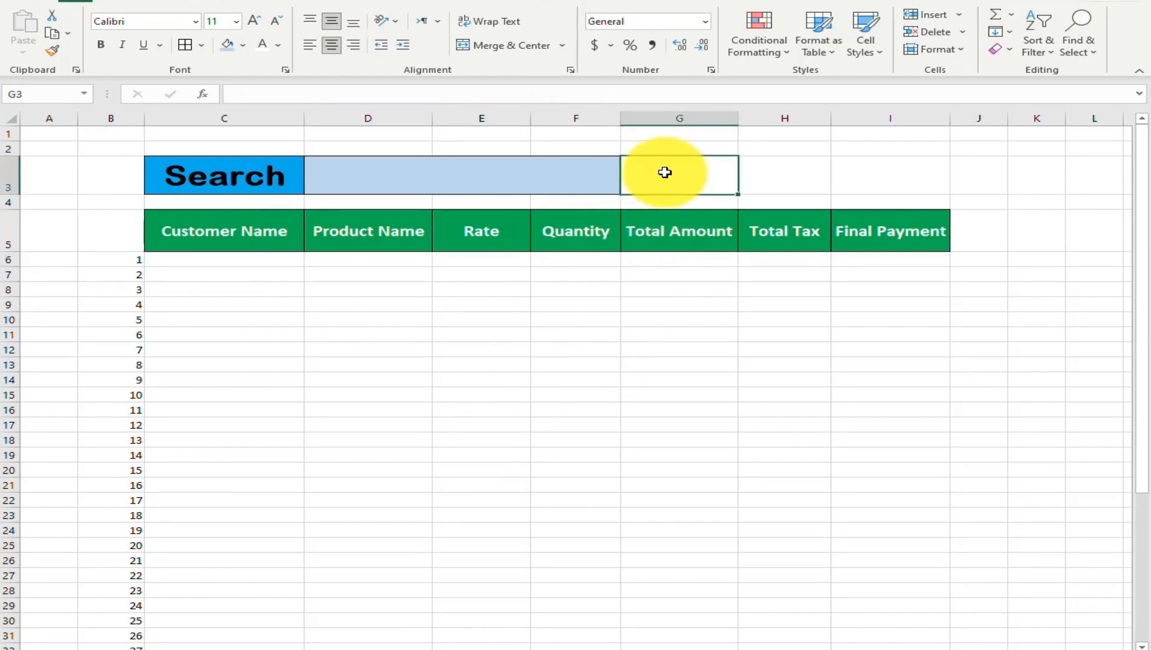
type("sal")
key("Escape")
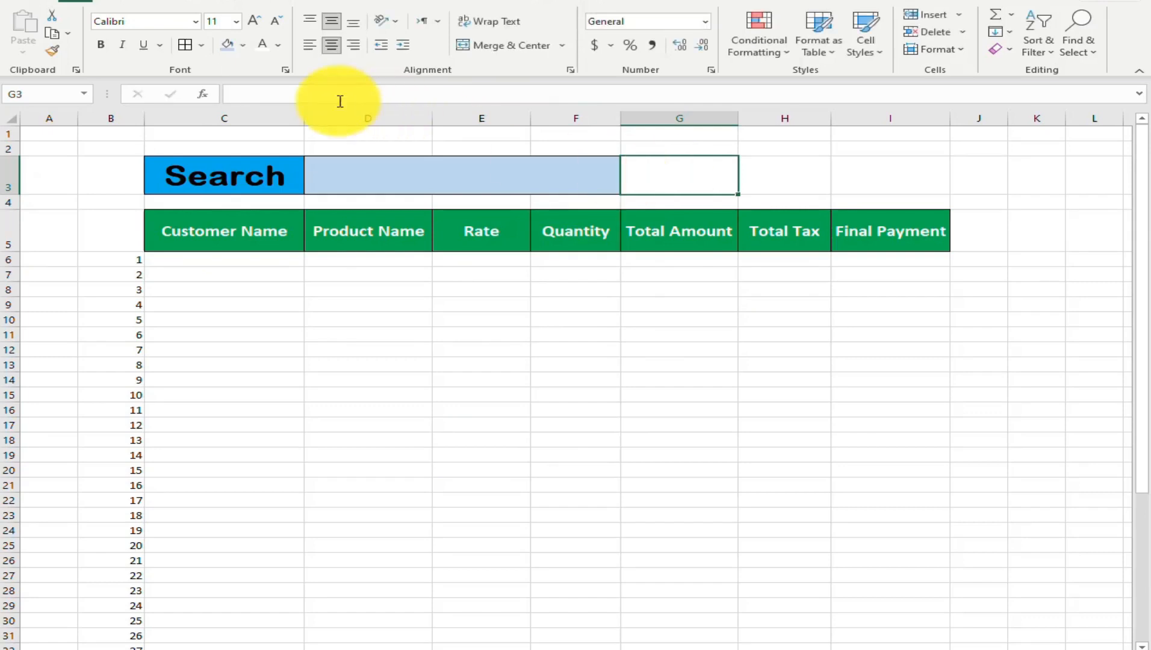
left_click(278, 45)
left_click(278, 108)
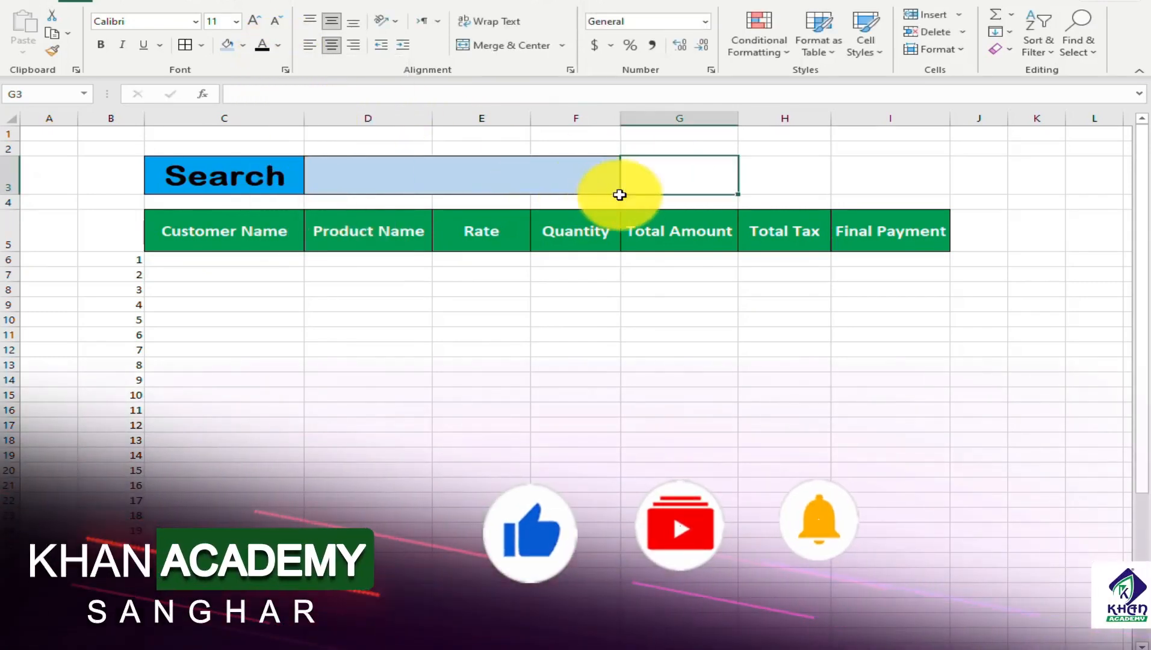
type("saleem")
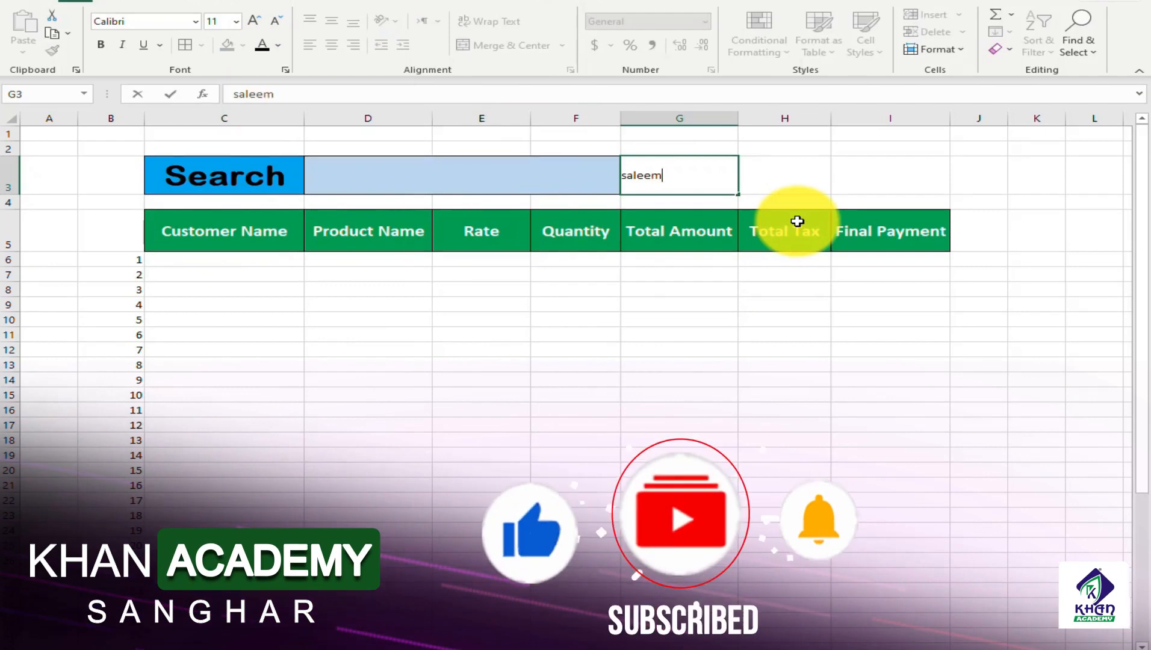
key("Return")
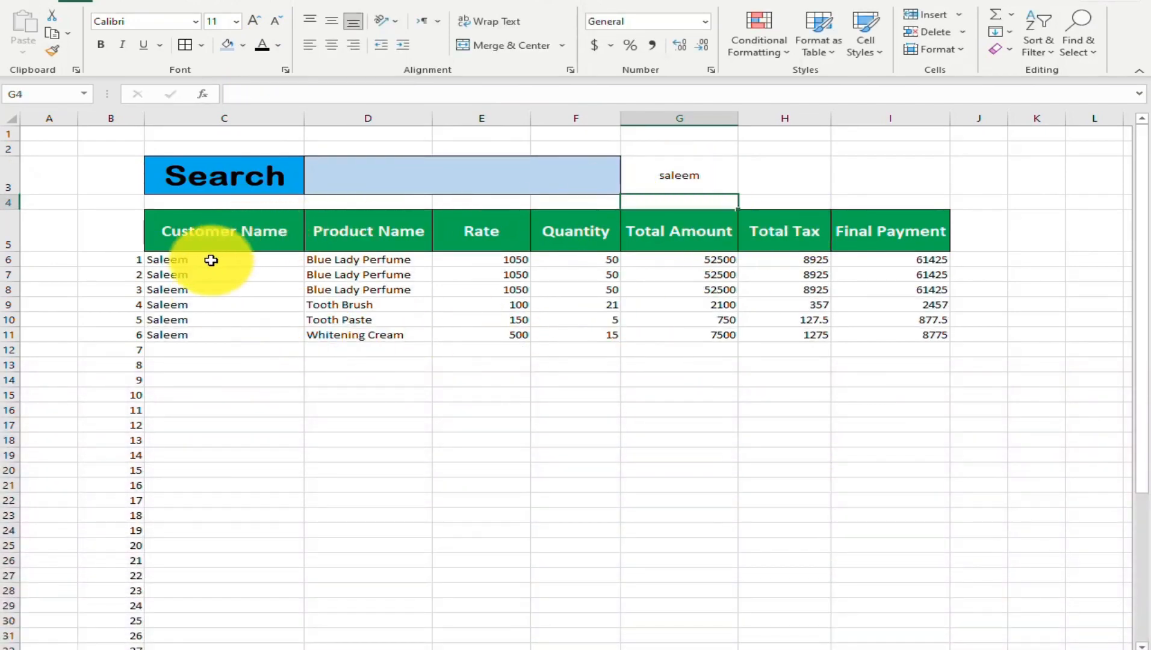
Clear the old lookup formulas from C6:I11 under the green header row
left_click_drag(210, 259, 903, 327)
key("Delete")
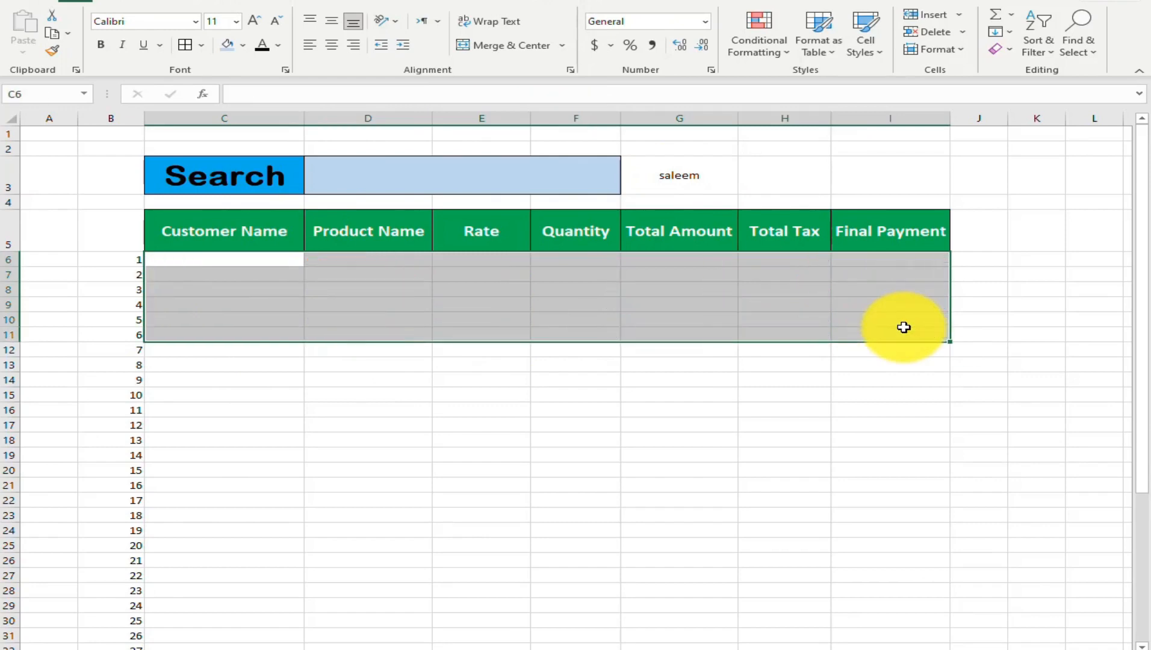
Test the cleared results area by entering a different customer's name in G3 and restoring the original one
key("Left")
key("Right")
key("Right")
key("Right")
key("Right")
key("Up")
key("Up")
key("Up")
key("Right")
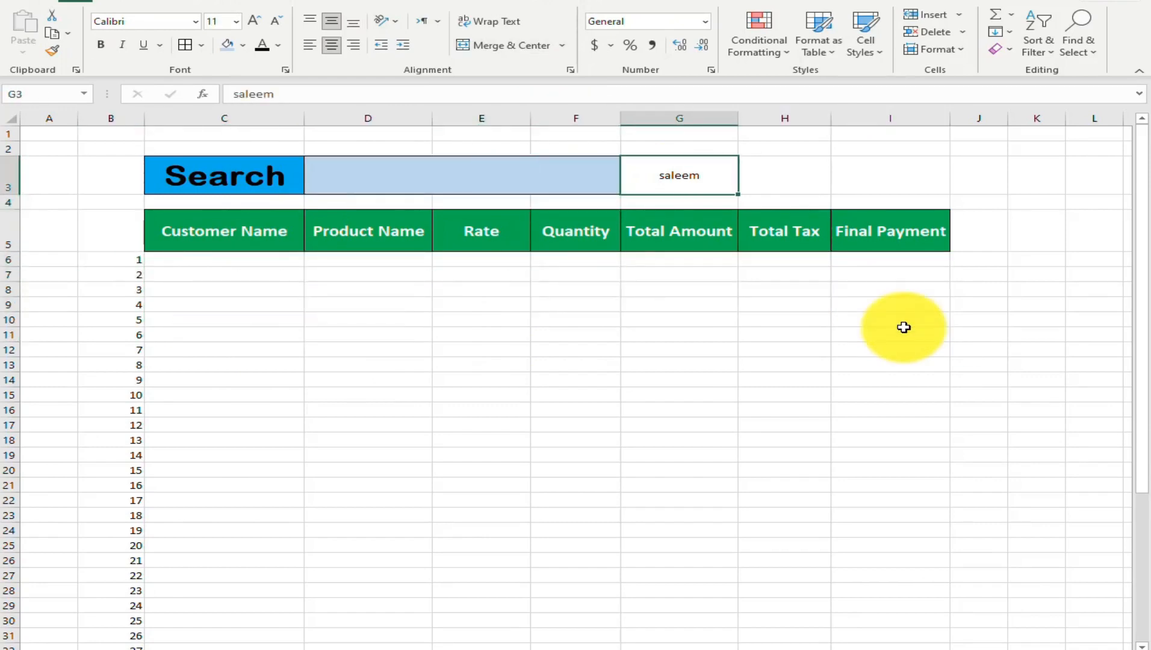
type("javed")
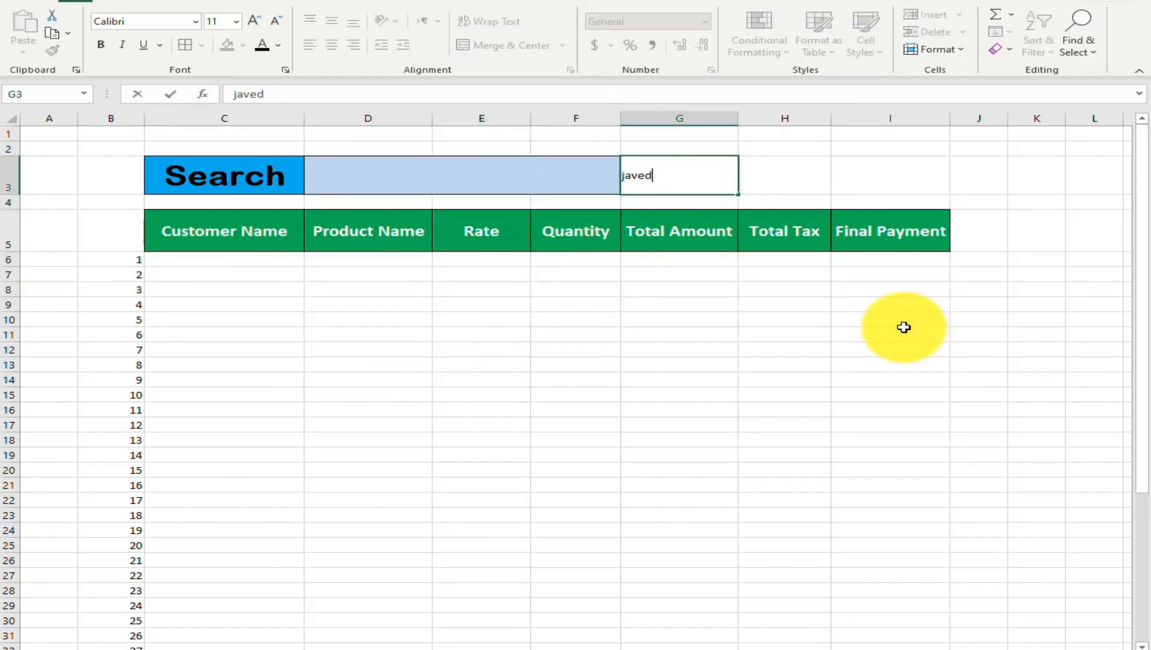
key("Return")
key("Up")
type("saleem")
key("Return")
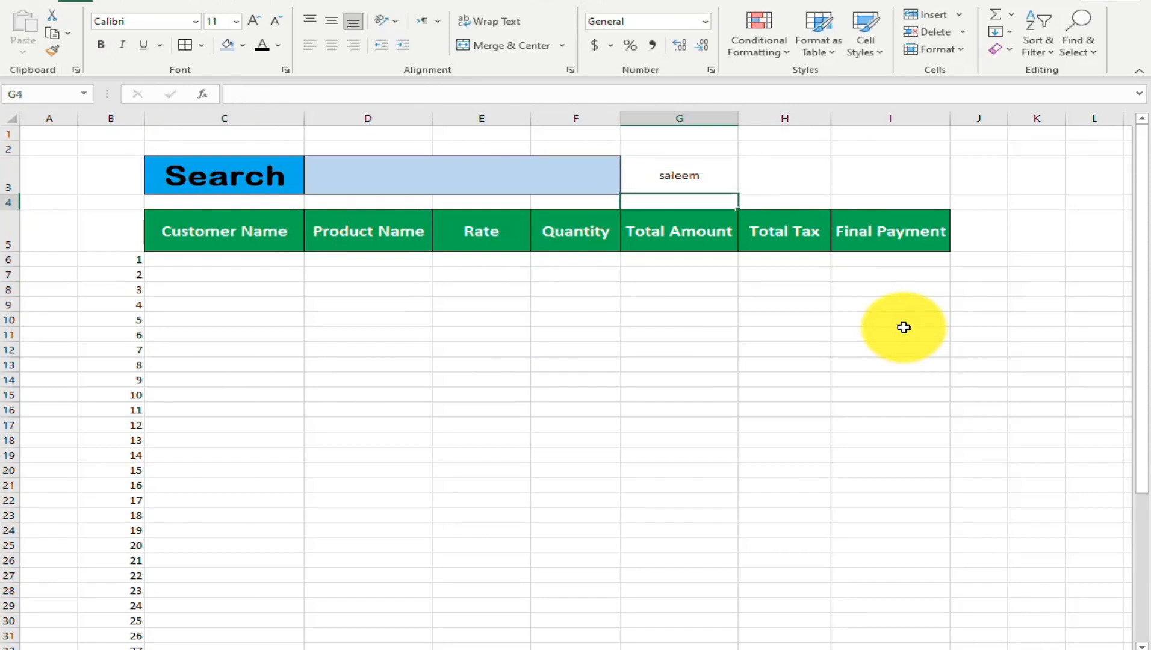
Examine the copied data sheet's helper column and sales columns alongside the search form's label and input field
key("Left")
key("Left")
key("Left")
key("Left")
key("Down")
key("Down")
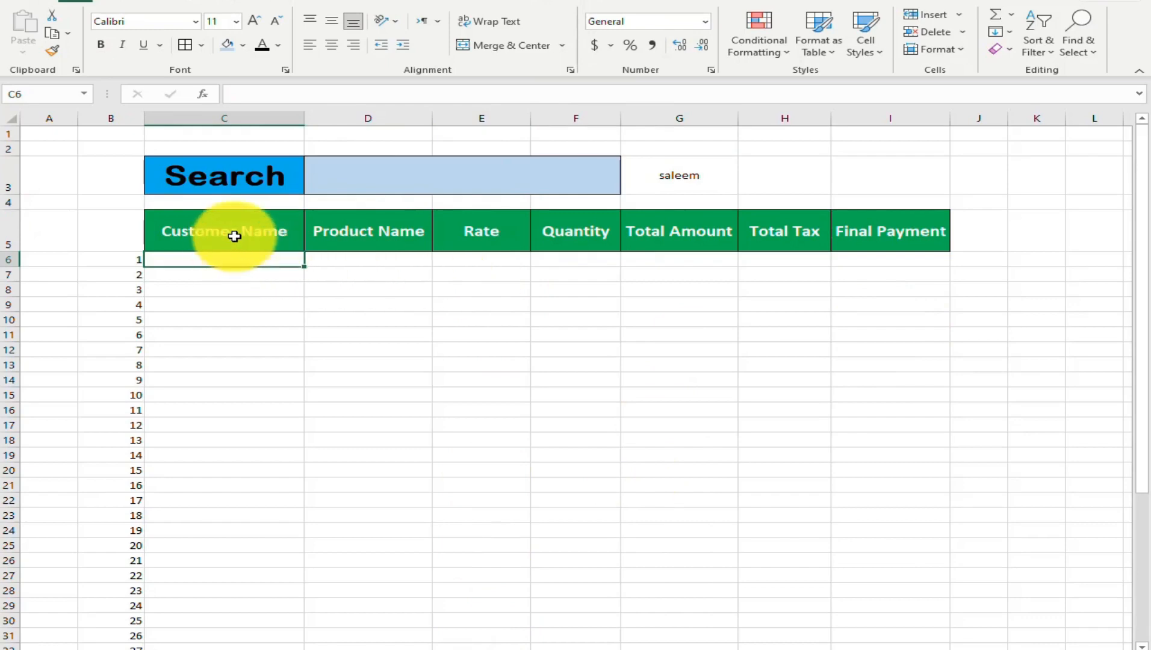
left_click(466, 649)
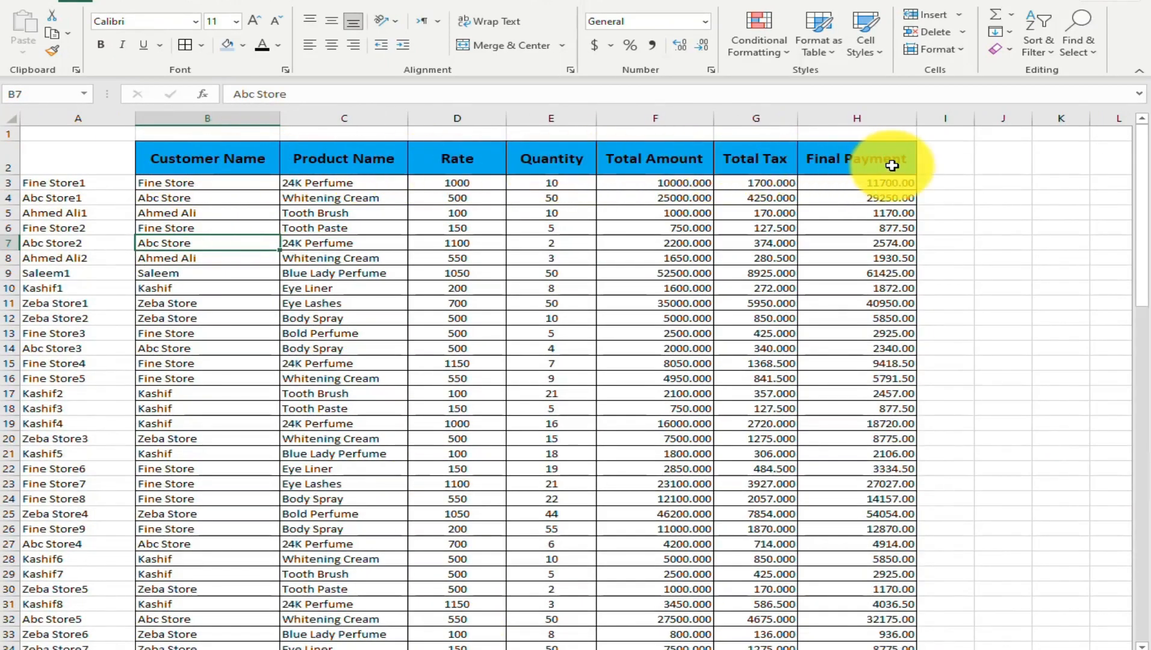
left_click(551, 648)
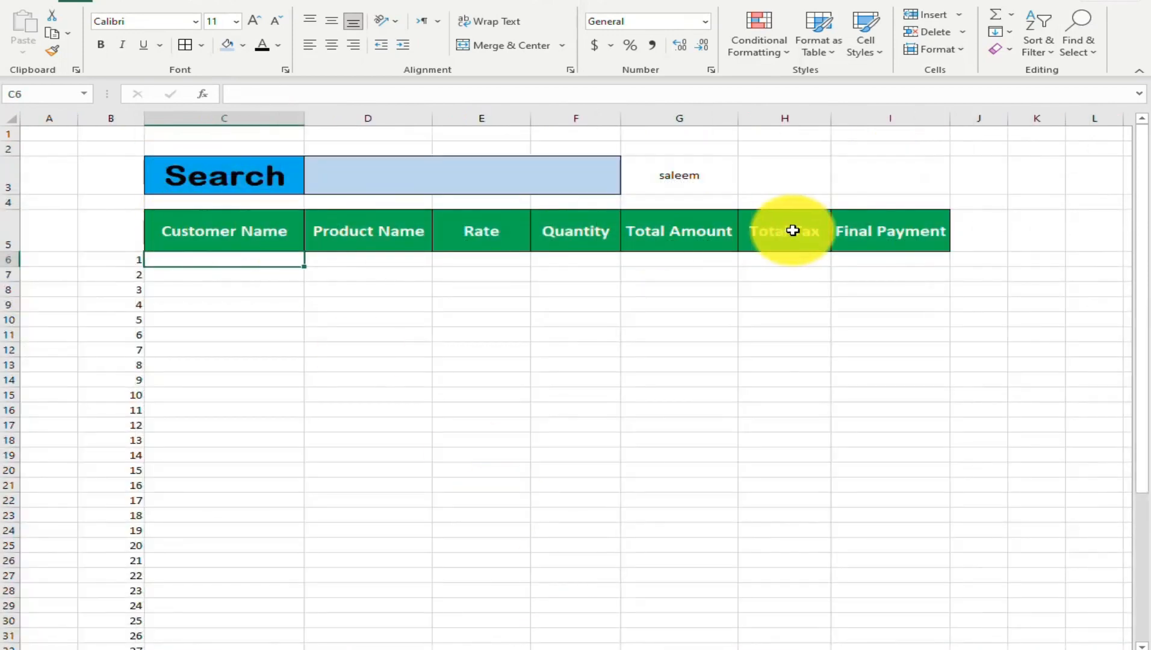
left_click(232, 175)
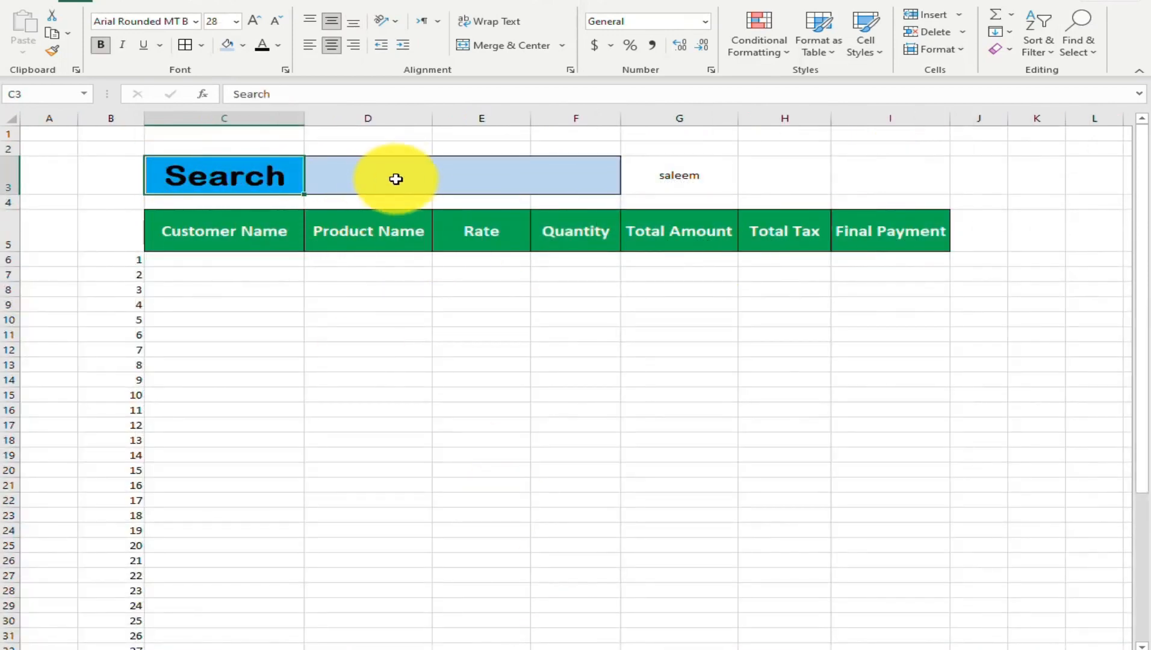
left_click(400, 176)
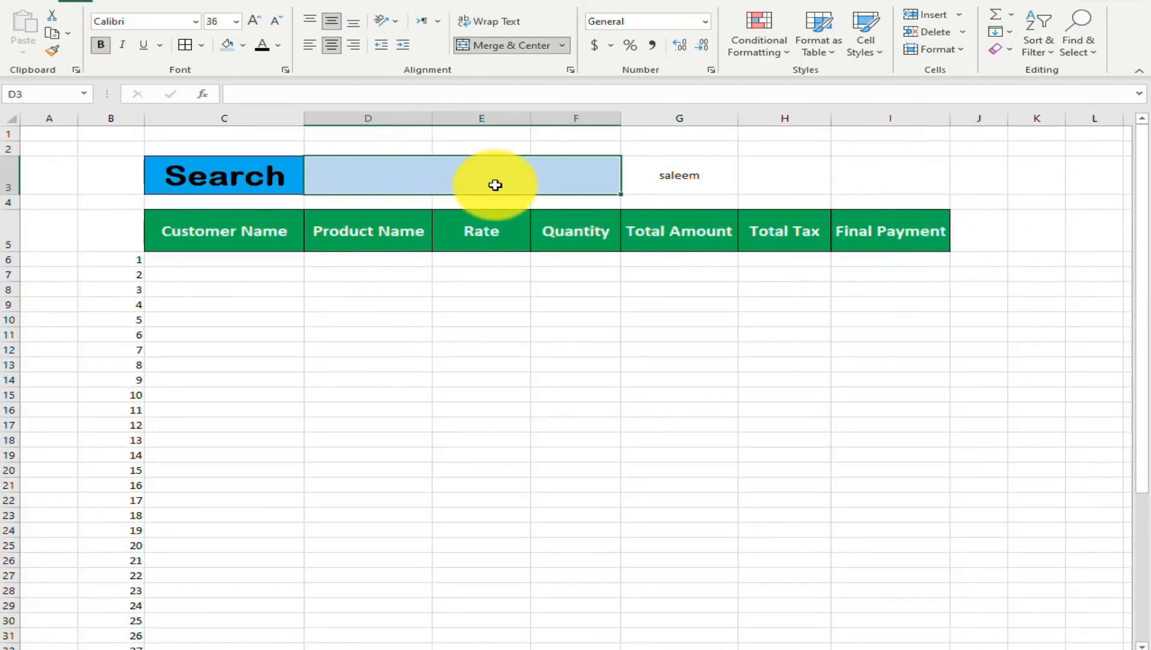
left_click(207, 262)
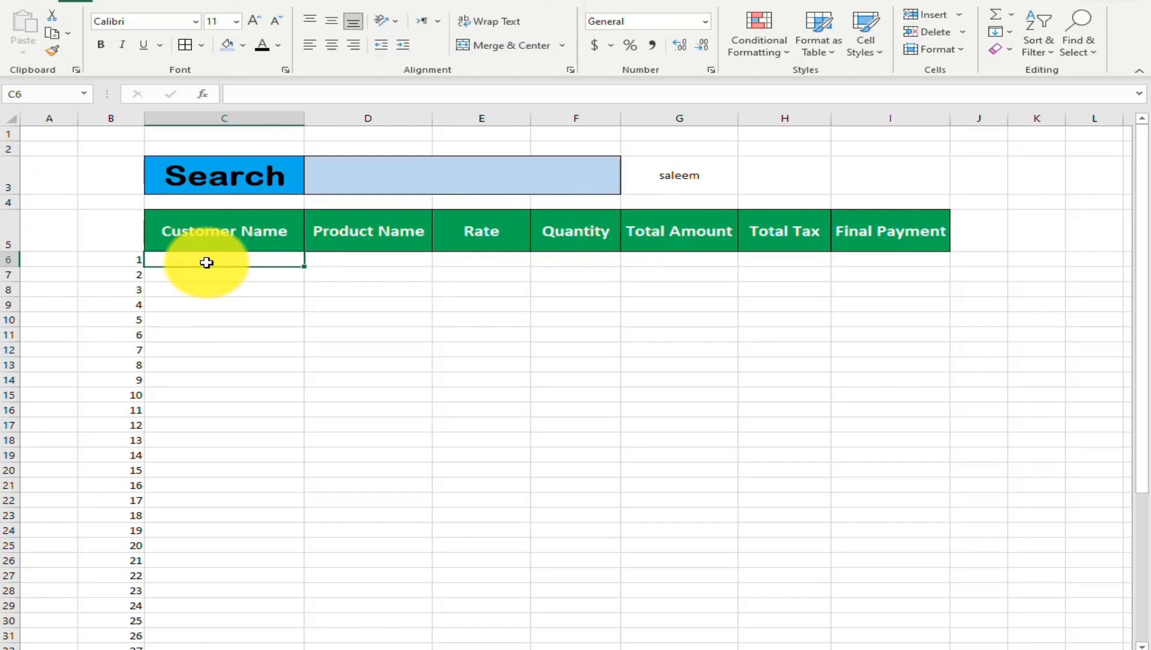
type("=v")
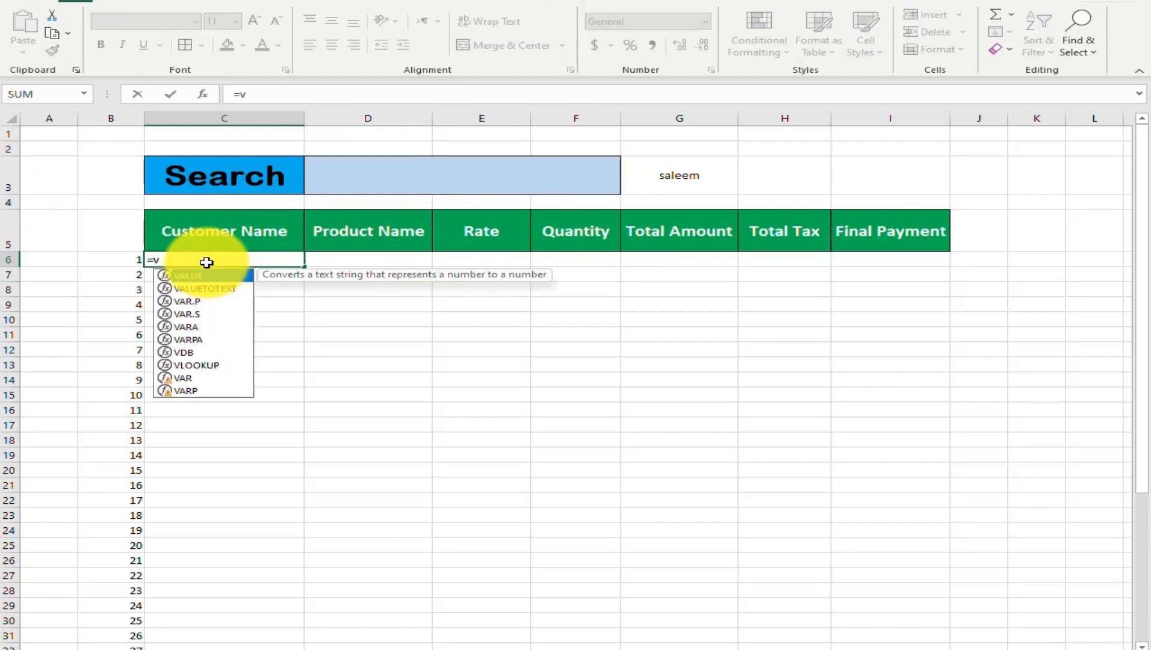
key("Escape")
key("Escape")
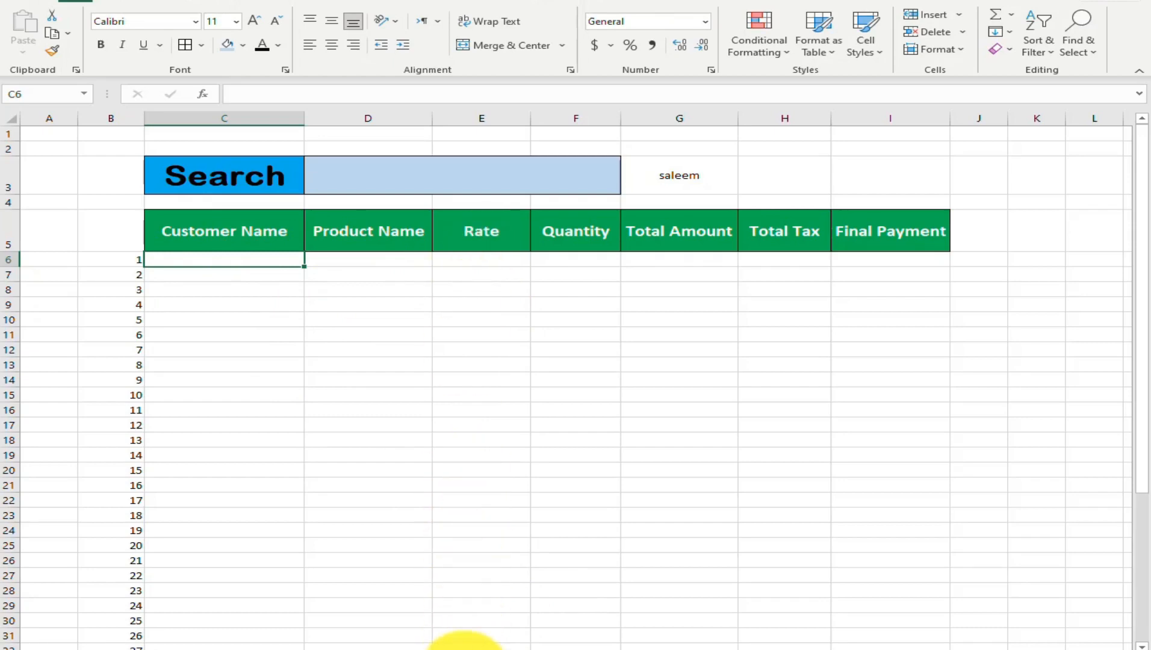
On the copied data sheet, define the workbook-scope name data2 for the range A3:H99
left_click(451, 648)
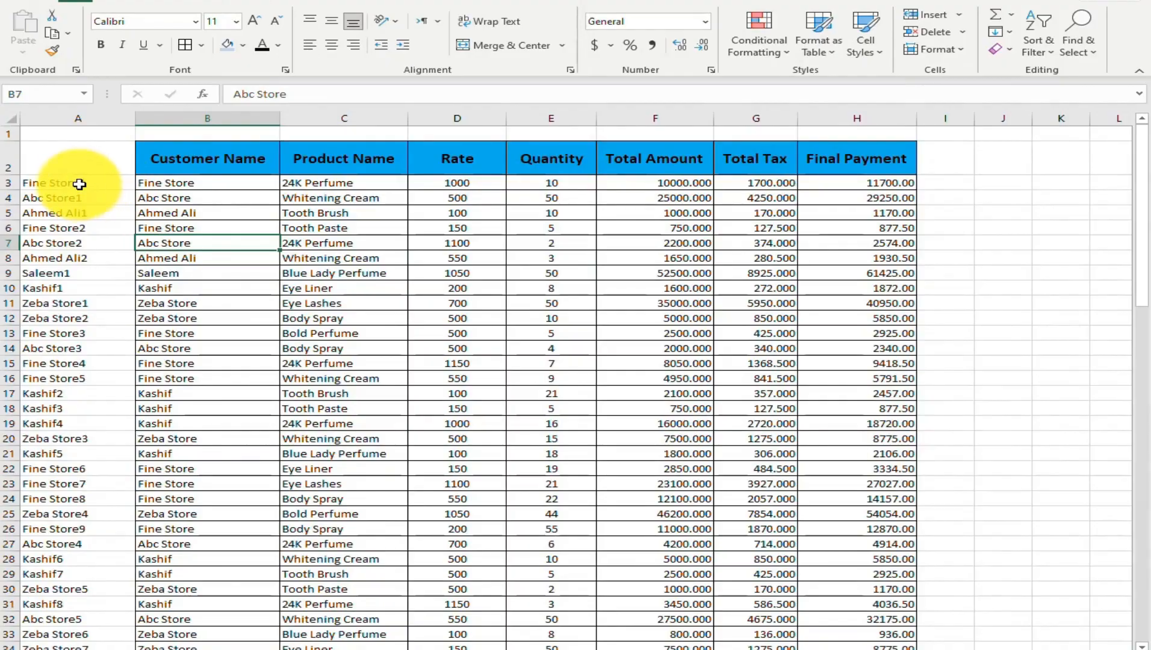
left_click_drag(79, 184, 908, 465)
left_click(293, 3)
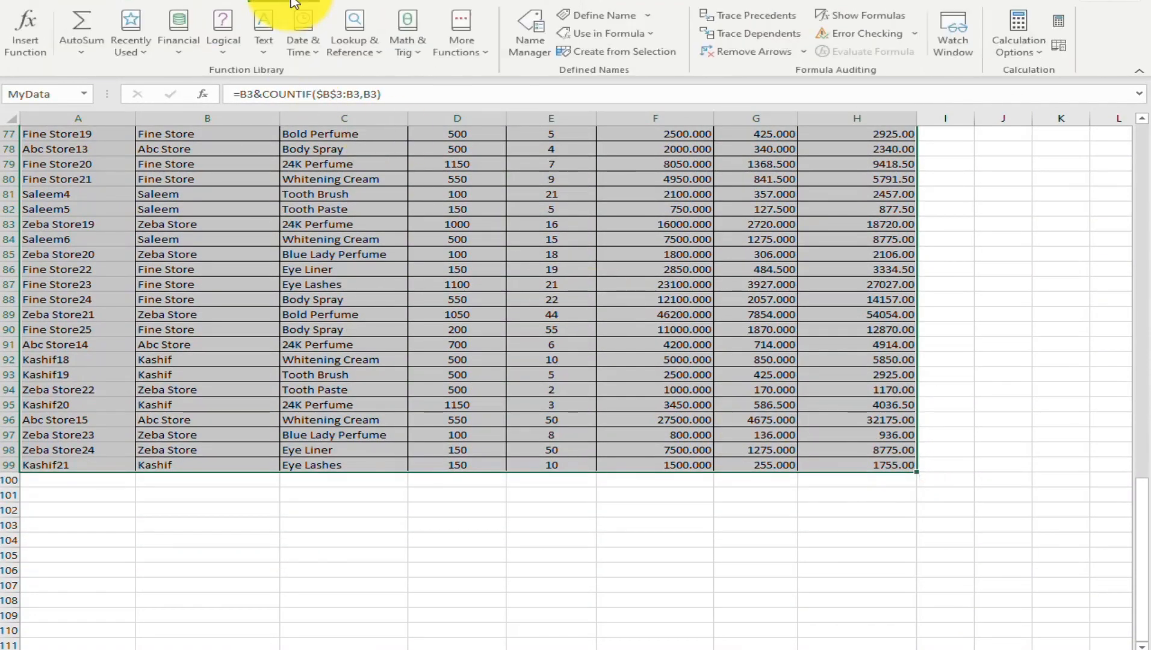
left_click(623, 22)
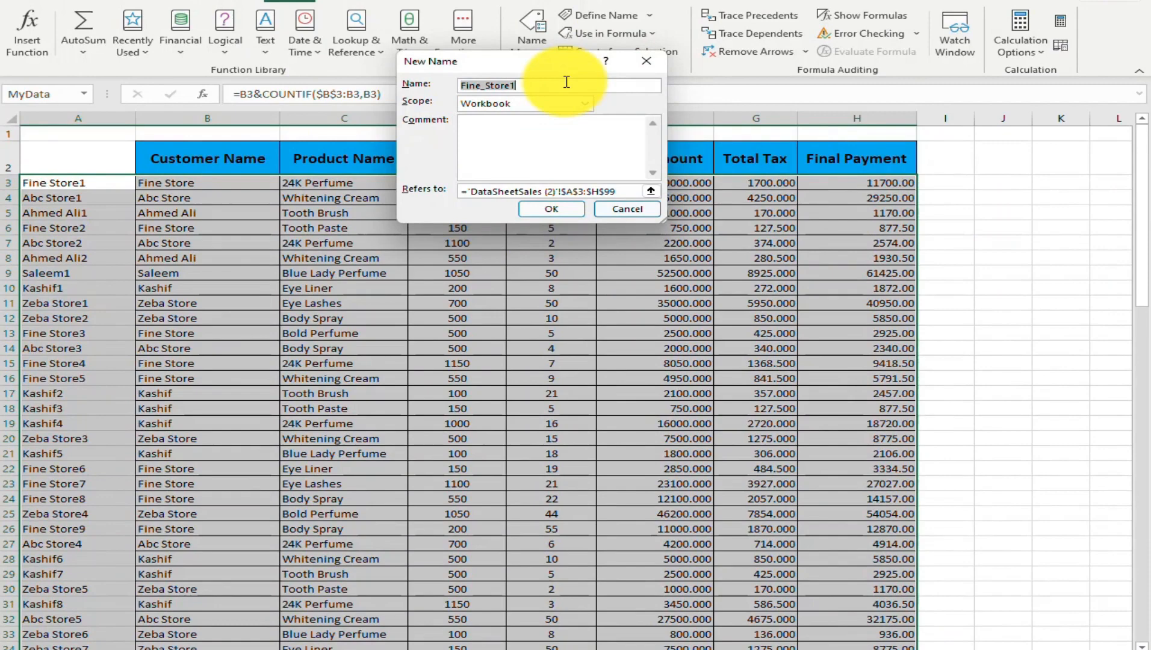
type("mydat")
type("sheet")
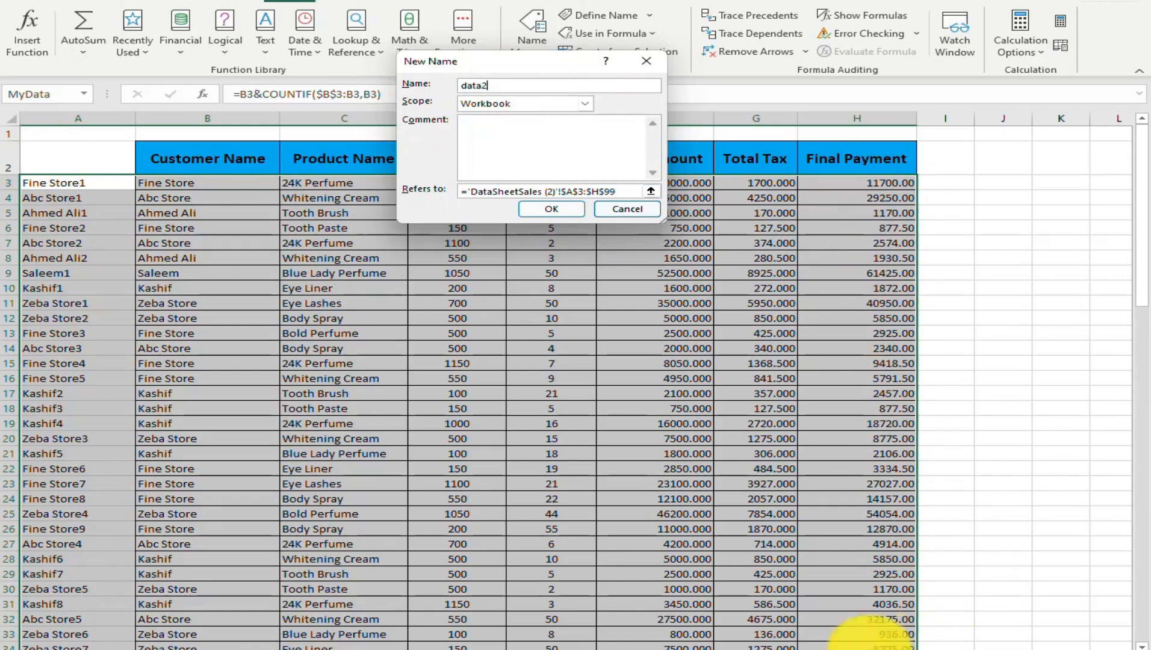
left_click(549, 211)
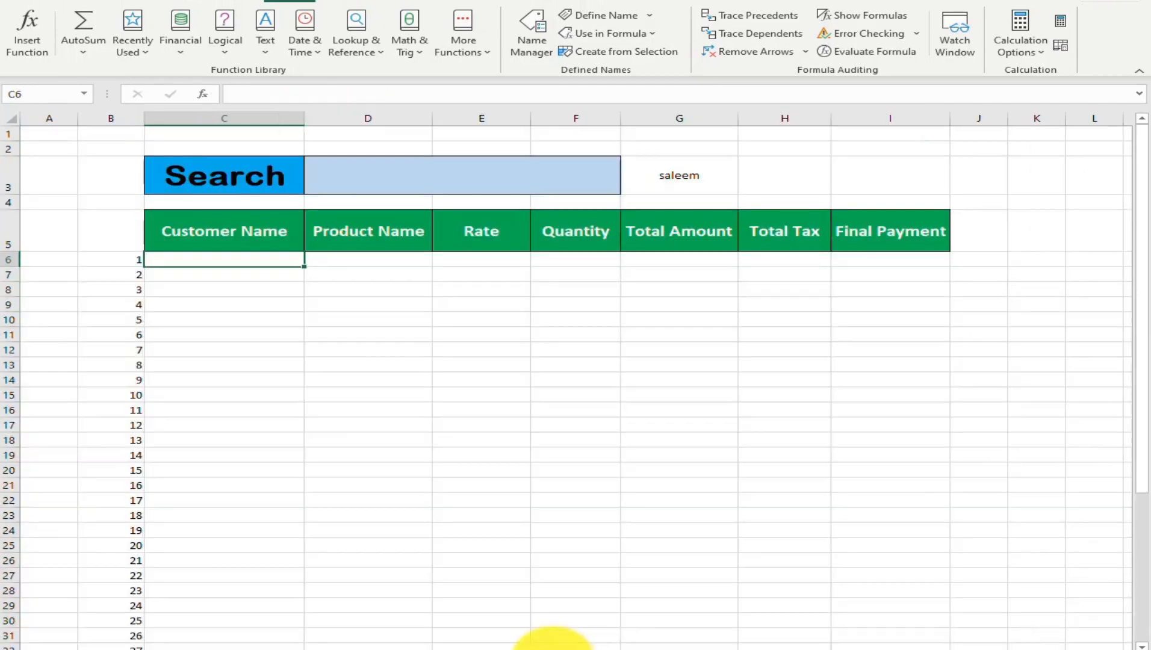
In C6 of the search form sheet, begin a VLOOKUP formula with $G$3&$B6 as the lookup value
left_click(544, 644)
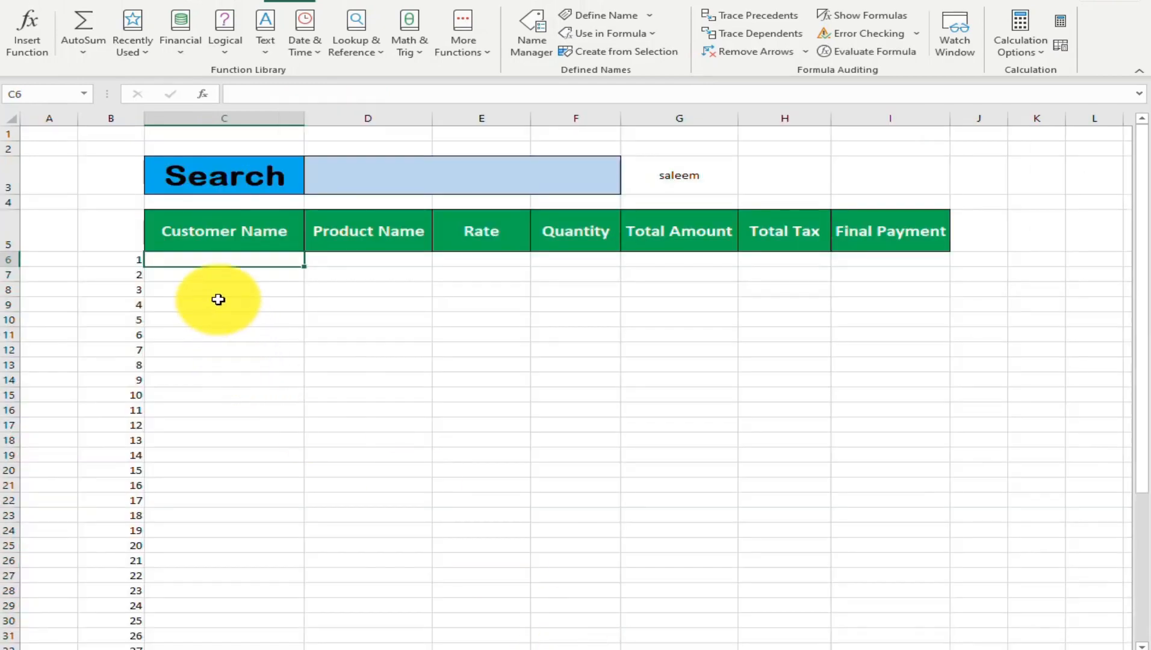
type("=vl")
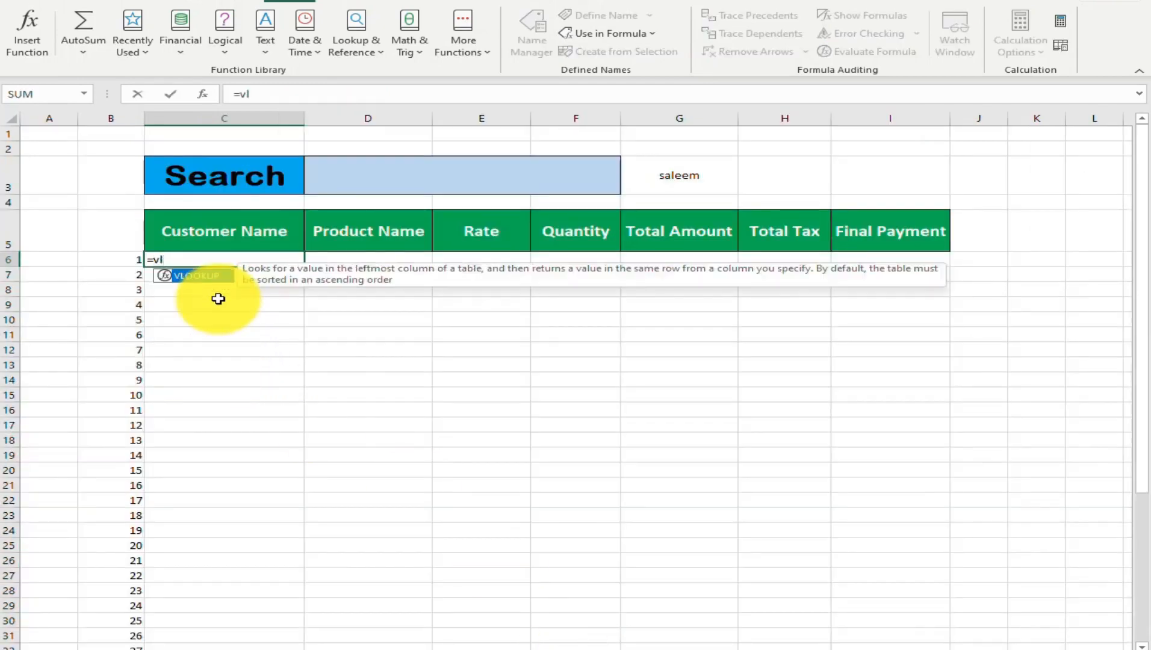
key("Tab")
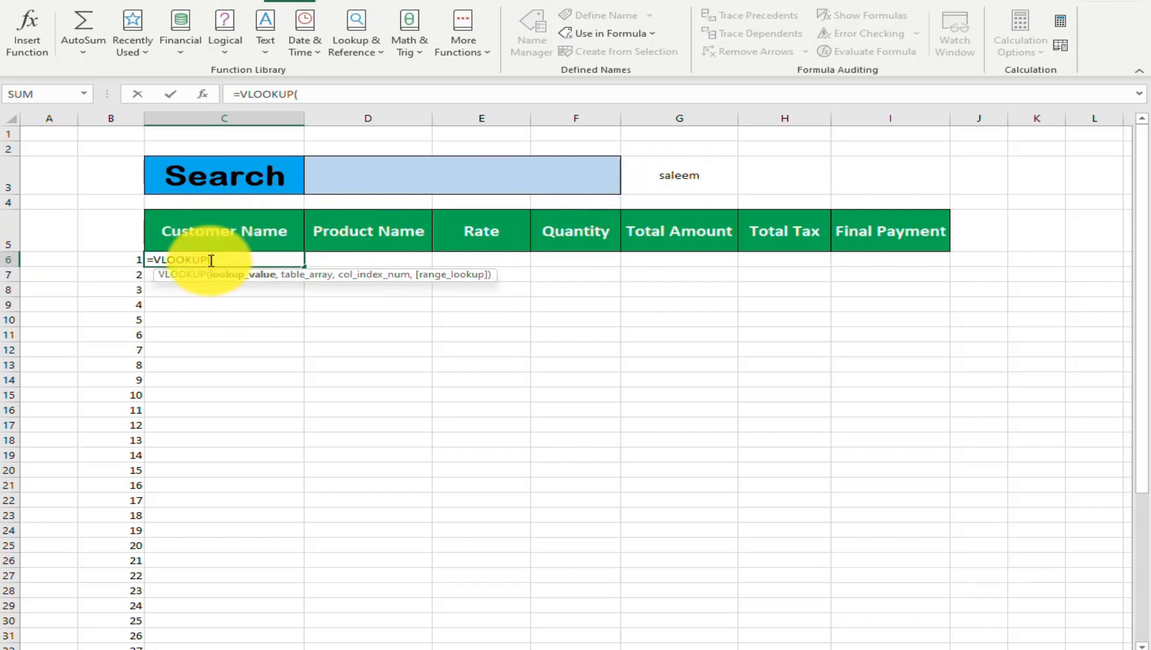
left_click(685, 178)
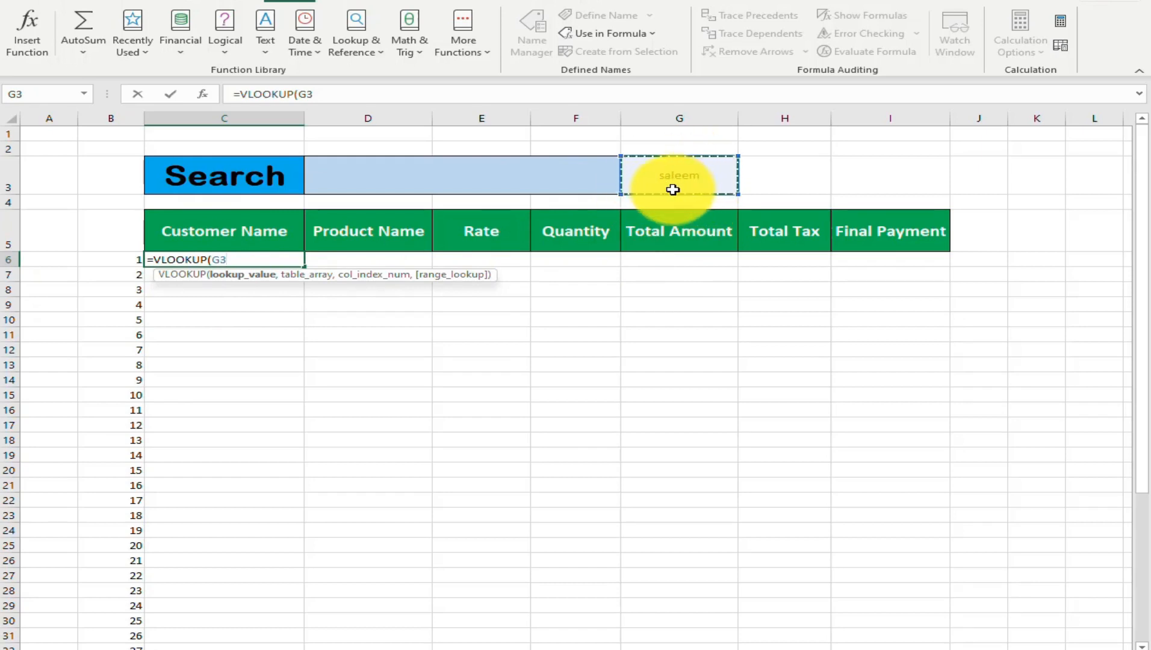
key("F4")
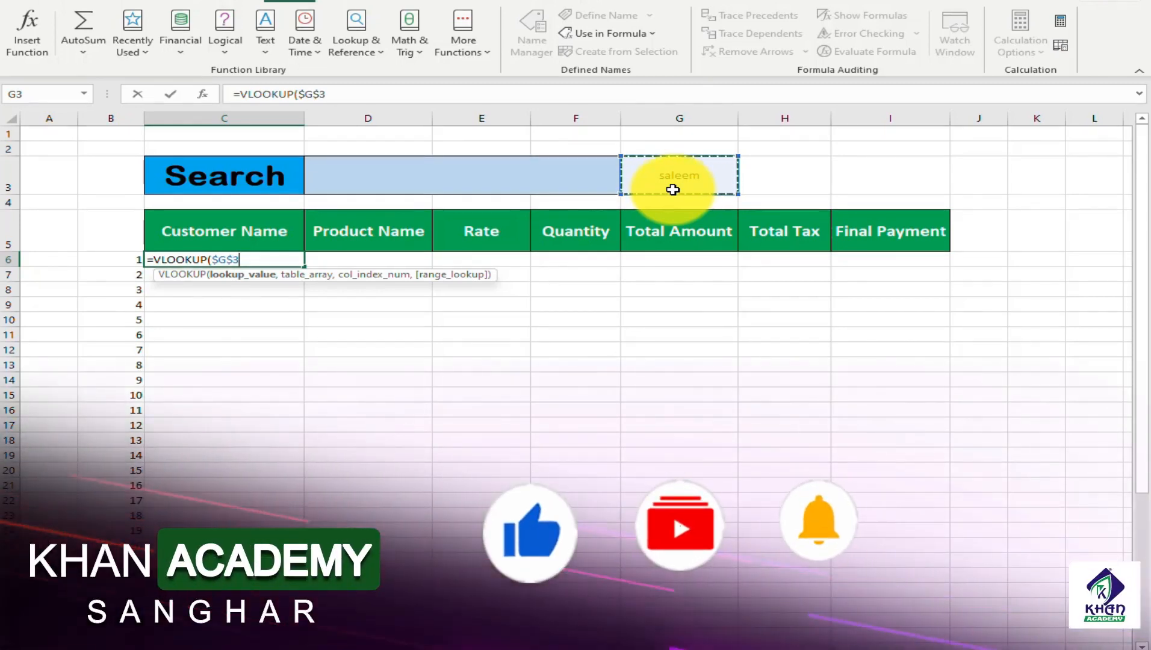
type("&")
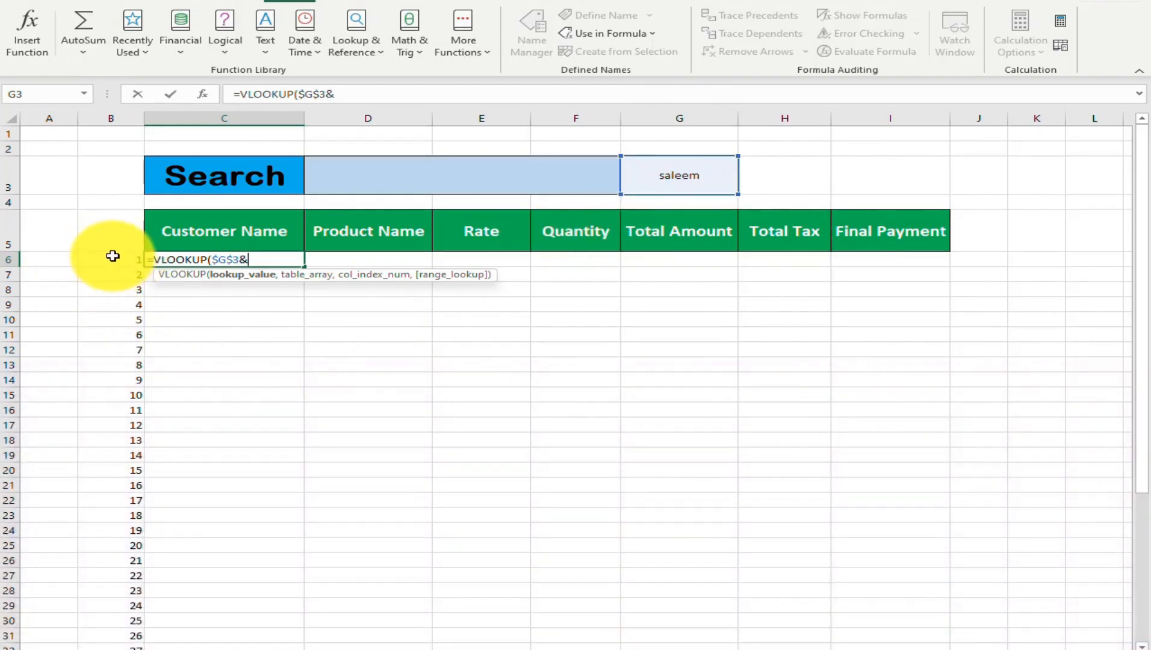
left_click(117, 259)
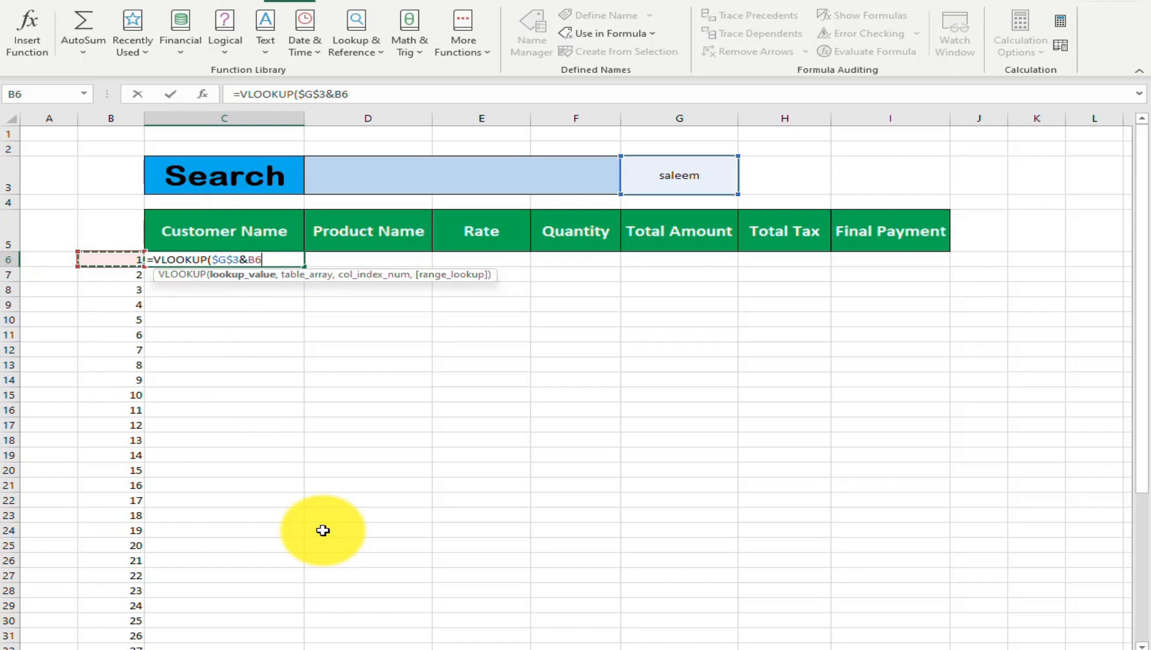
key("F4")
key("F4")
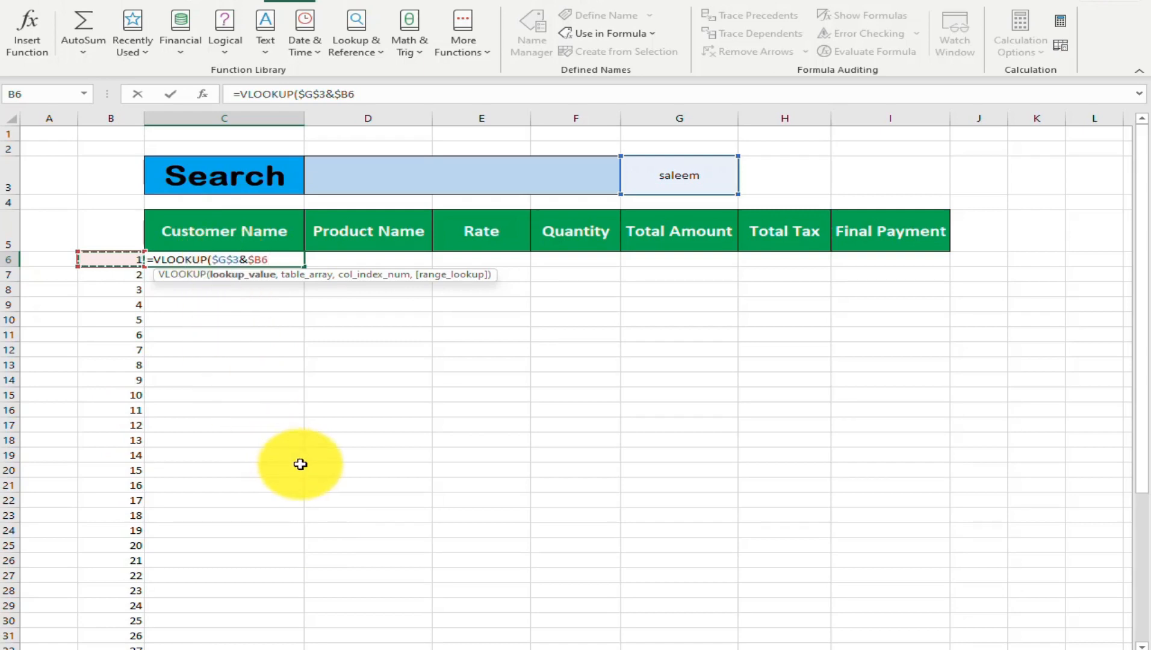
Continue the C6 VLOOKUP with the named range data2 as table array and 2 as the column index
type(",")
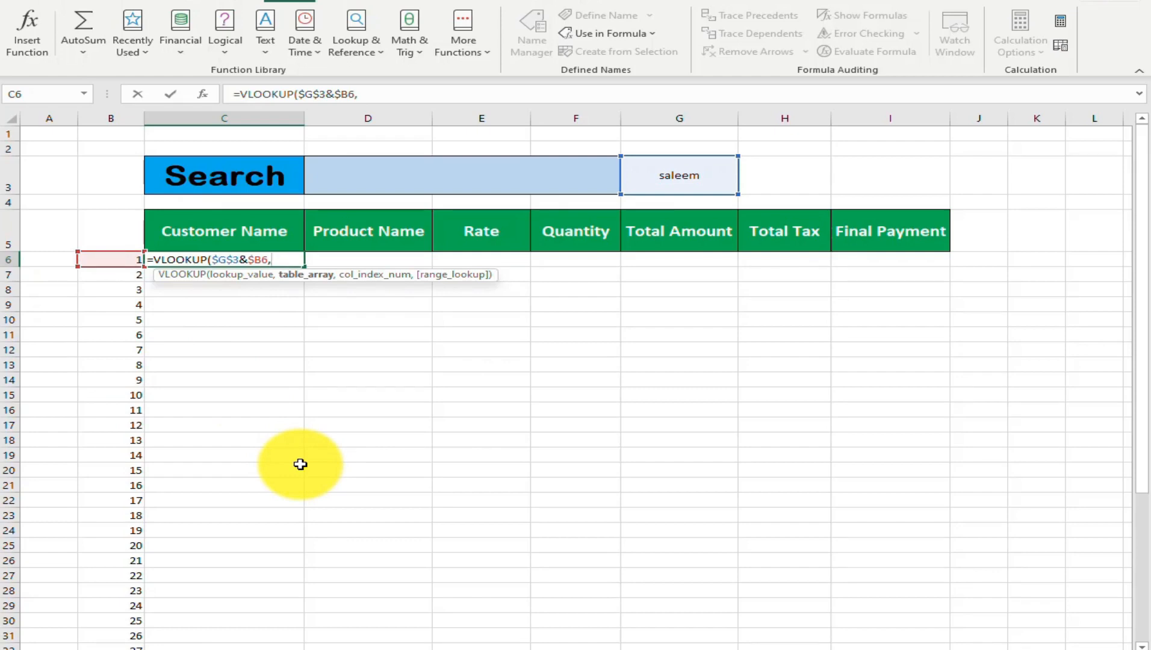
type("dat")
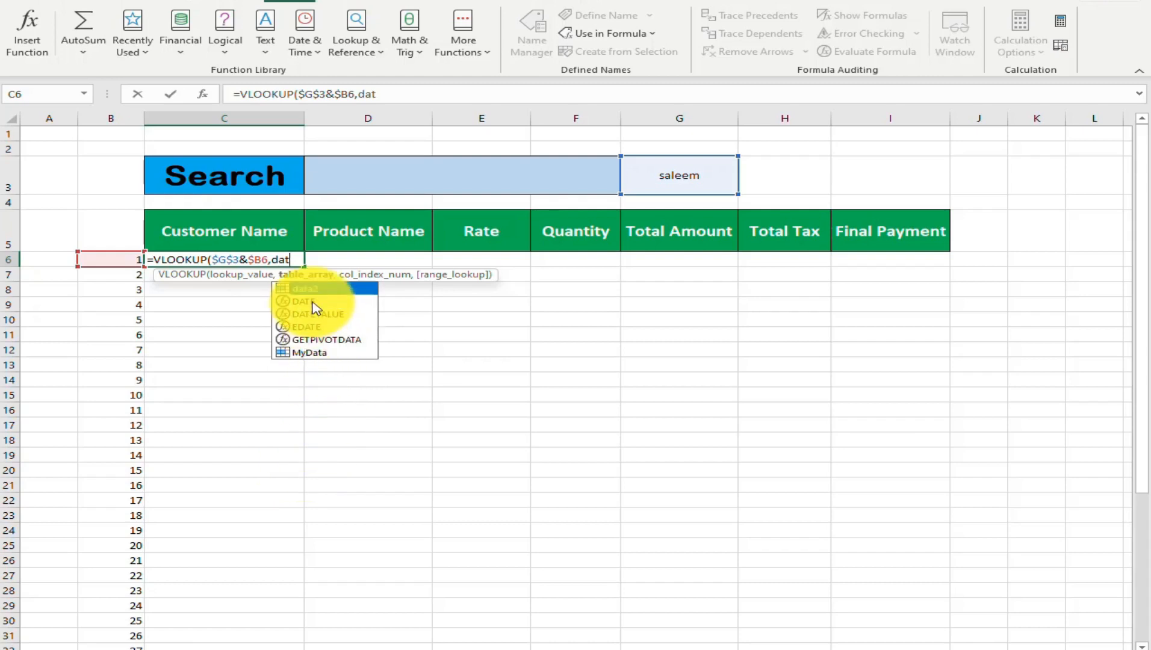
double_click(311, 293)
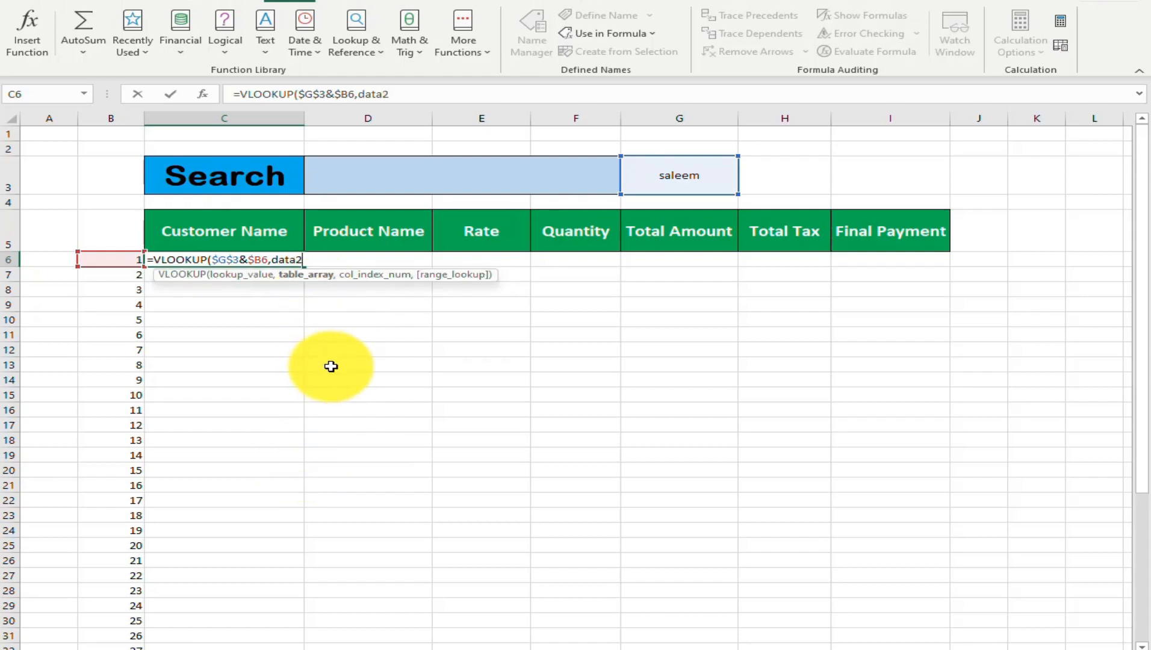
type(",")
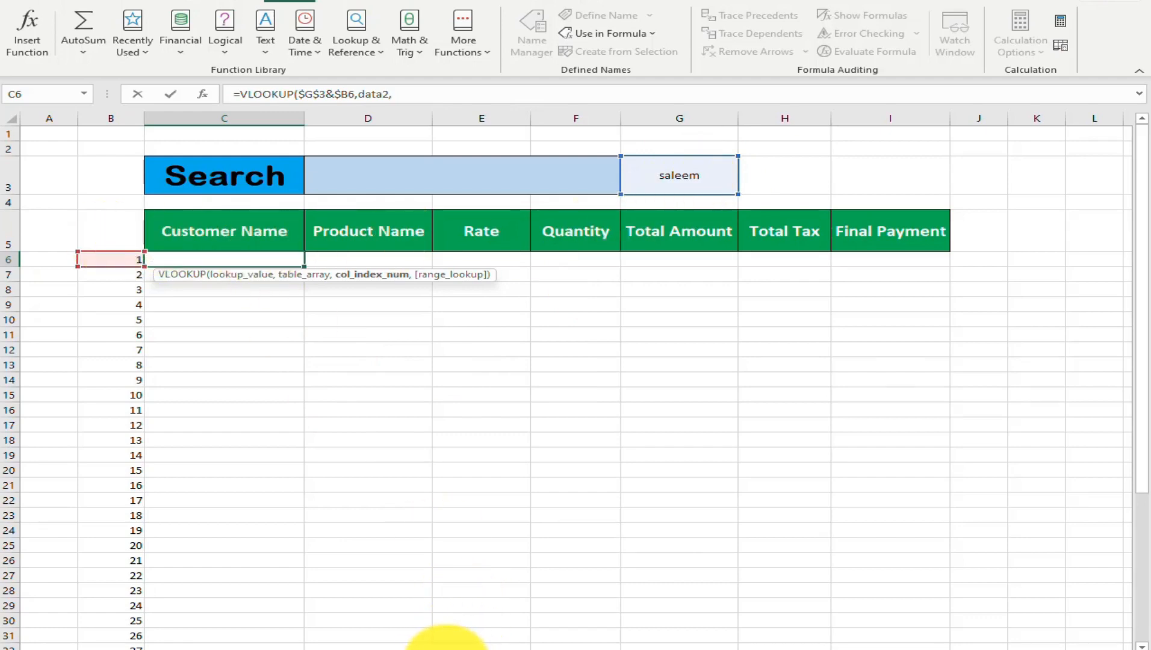
left_click(446, 644)
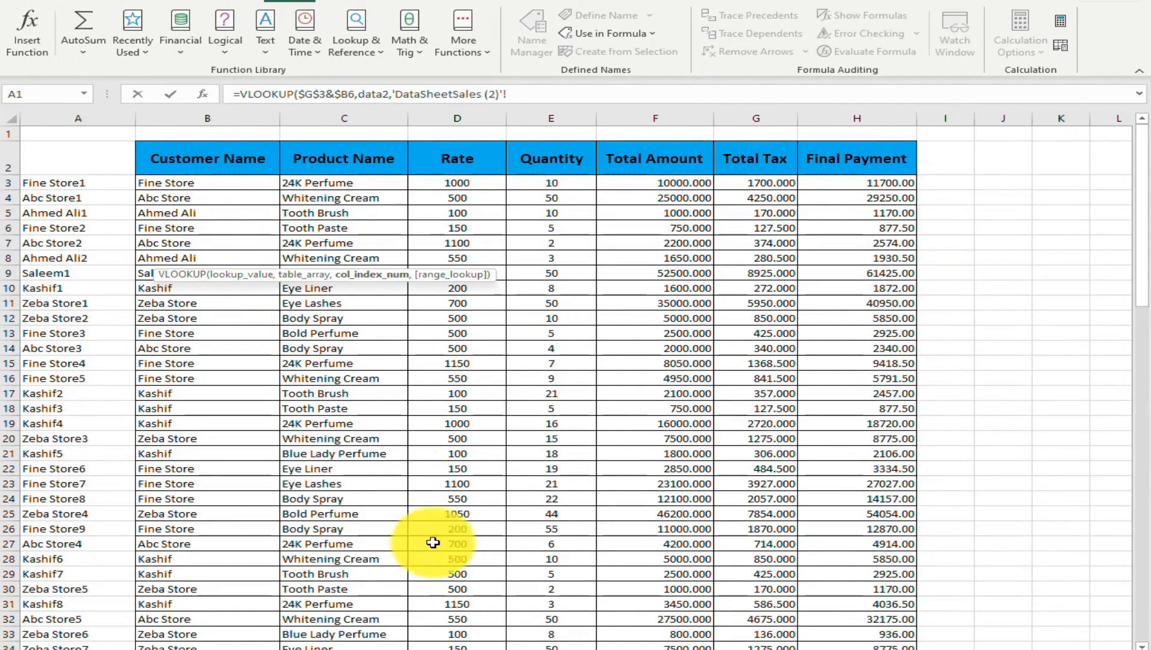
left_click(527, 644)
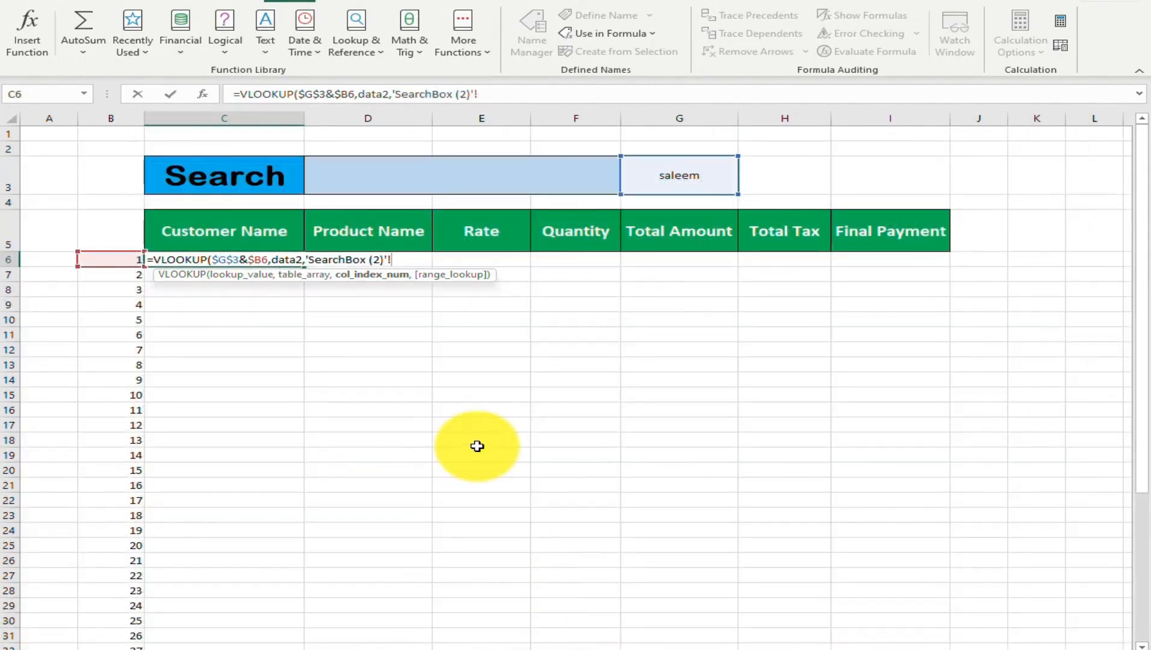
key("BackSpace")
key("BackSpace")
key("BackSpace")
key("BackSpace")
key("BackSpace")
key("BackSpace")
key("BackSpace")
key("BackSpace")
key("BackSpace")
key("BackSpace")
key("BackSpace")
key("BackSpace")
key("BackSpace")
key("BackSpace")
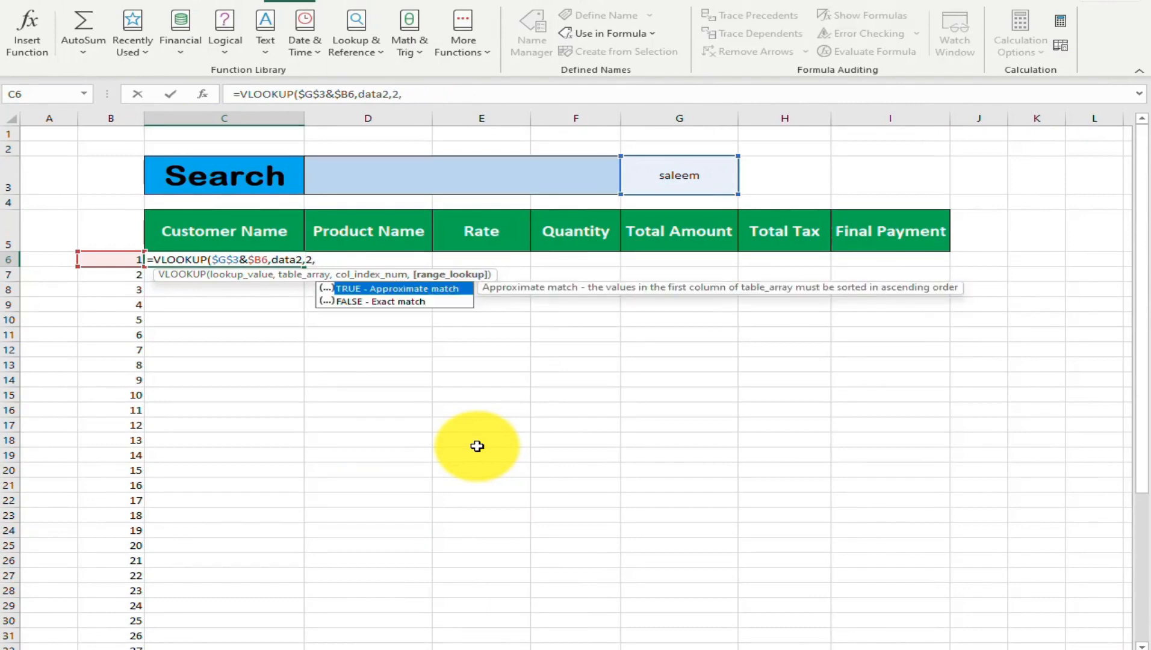
Finish the C6 VLOOKUP with exact match 0 and copy the formula across row 6 to column I
type("0)")
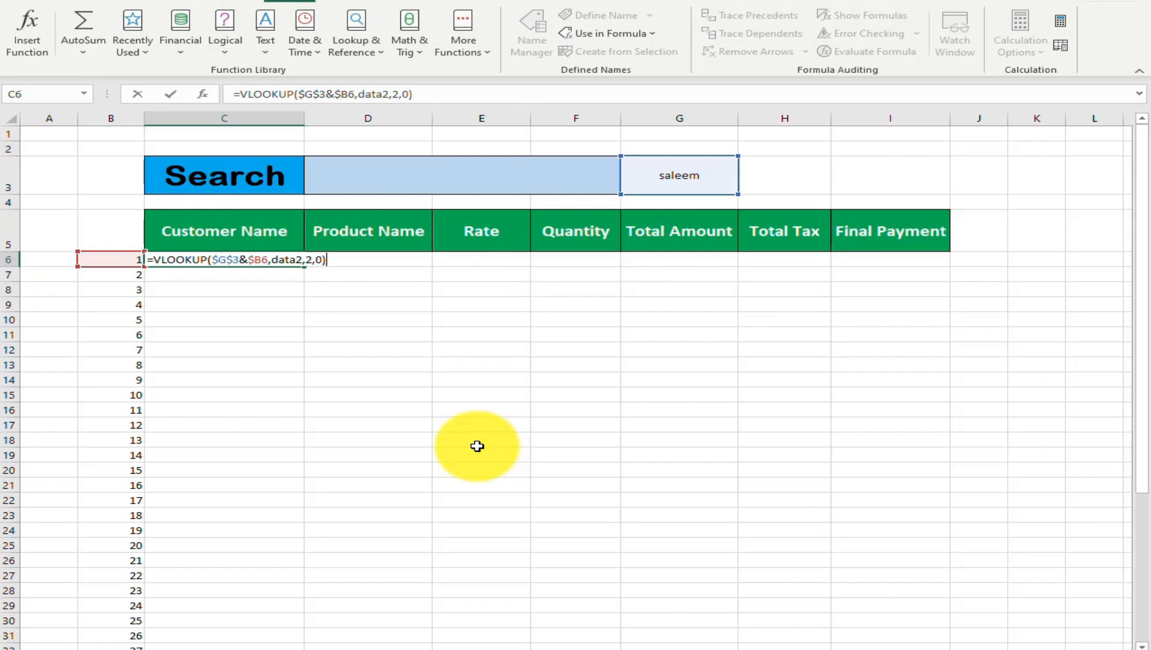
key("Return")
key("Up")
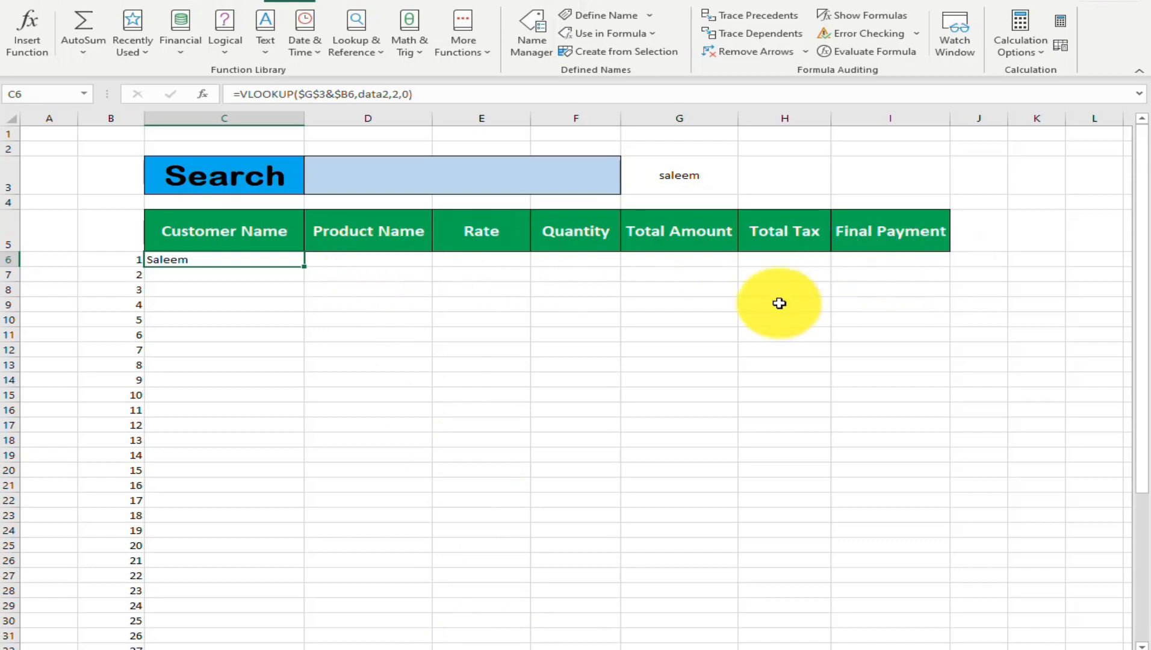
left_click_drag(305, 266, 909, 266)
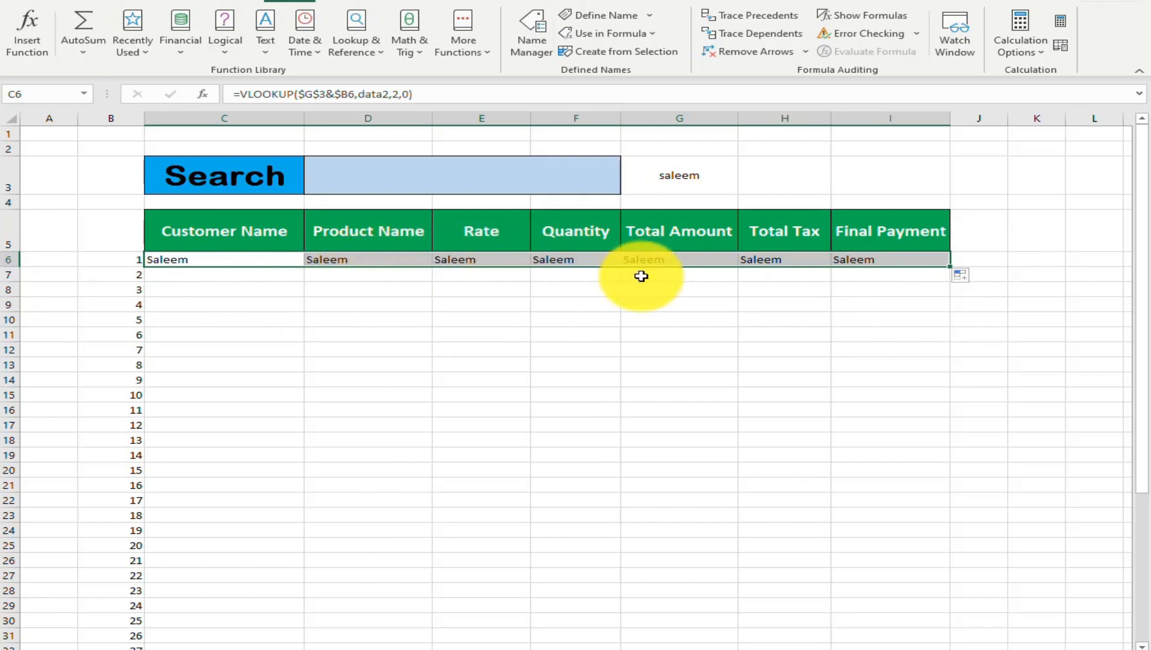
In C6's VLOOKUP formula, replace the fixed column index 2 with the COLUMNS function
left_click(212, 260)
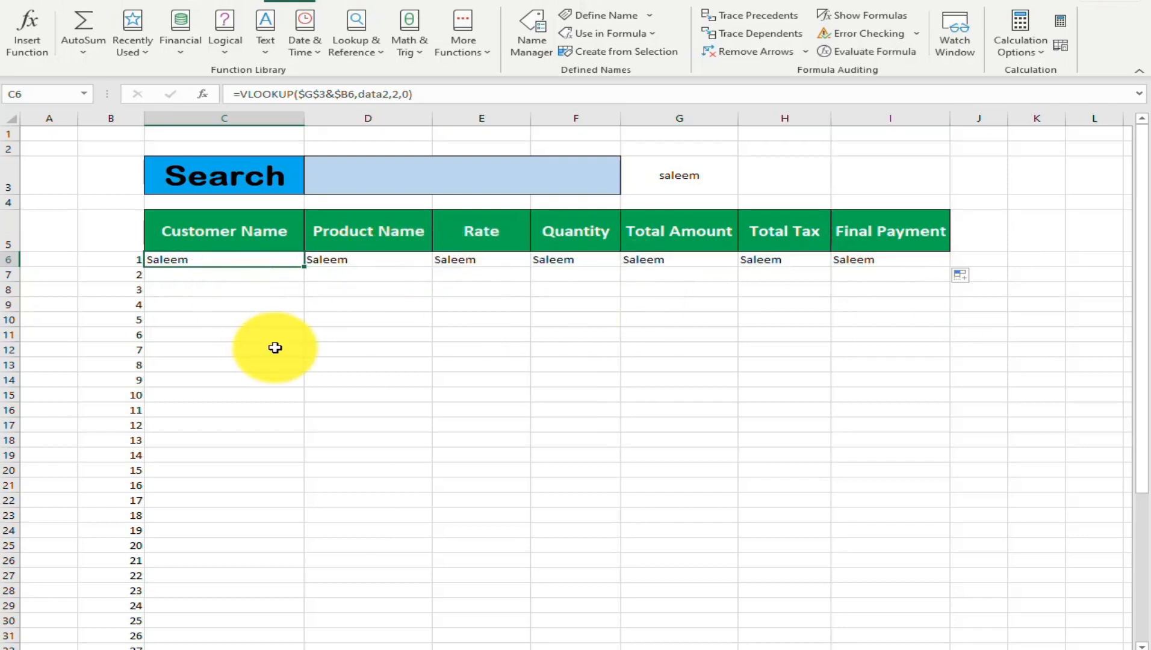
key("F2")
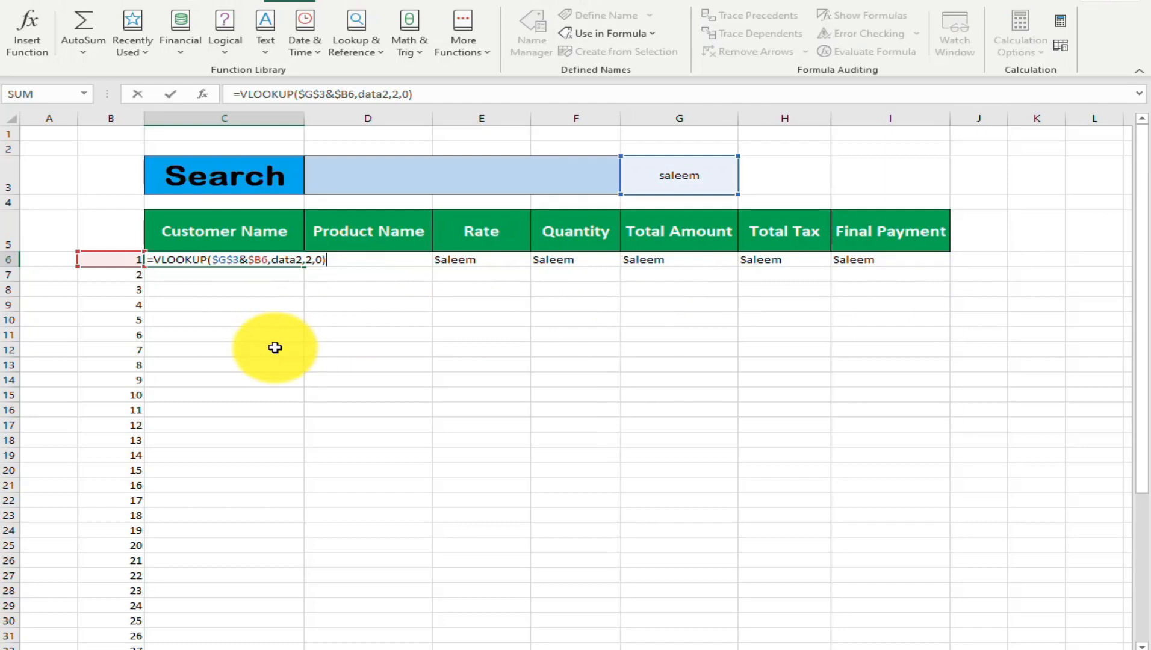
left_click(307, 261)
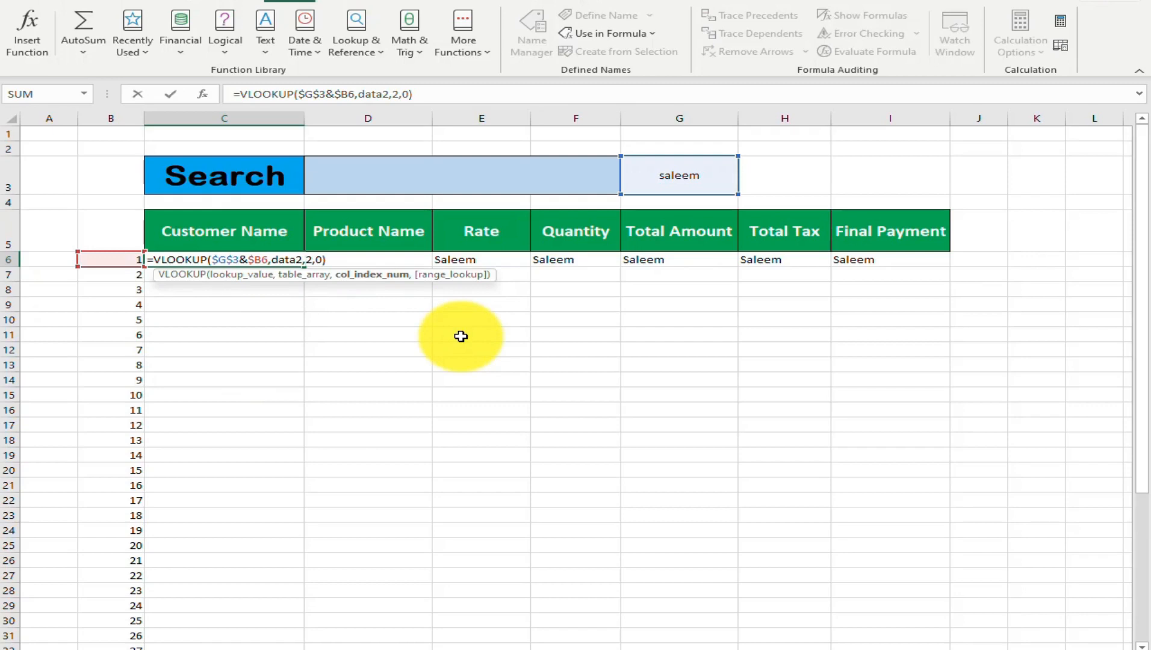
key("Delete")
type("col")
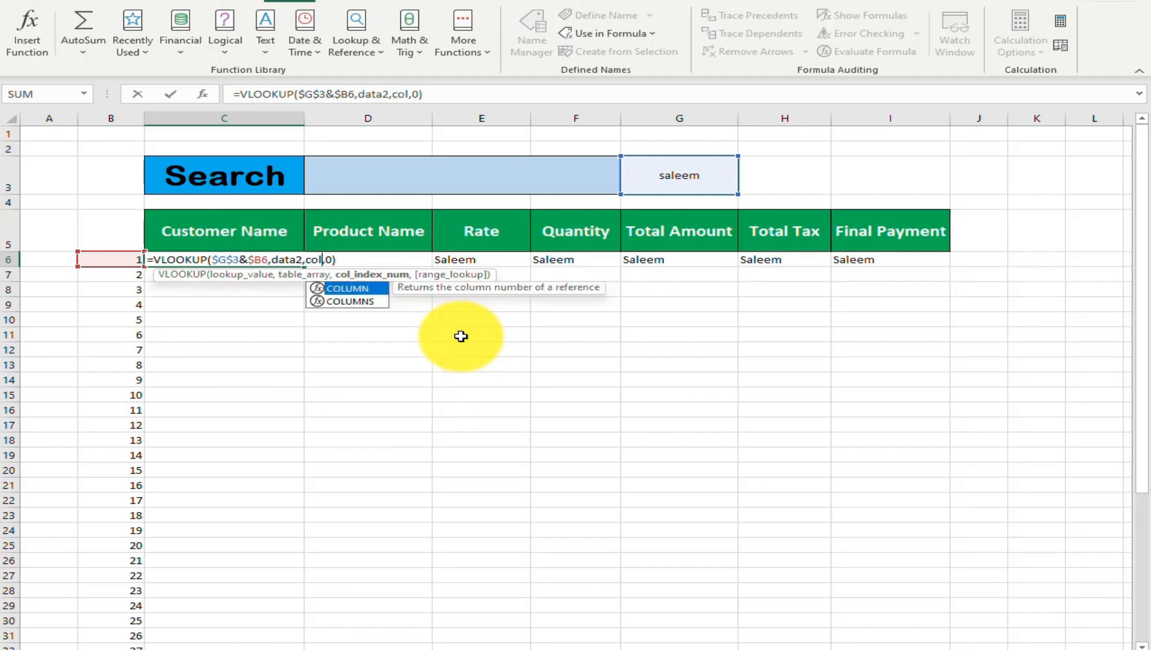
key("Down")
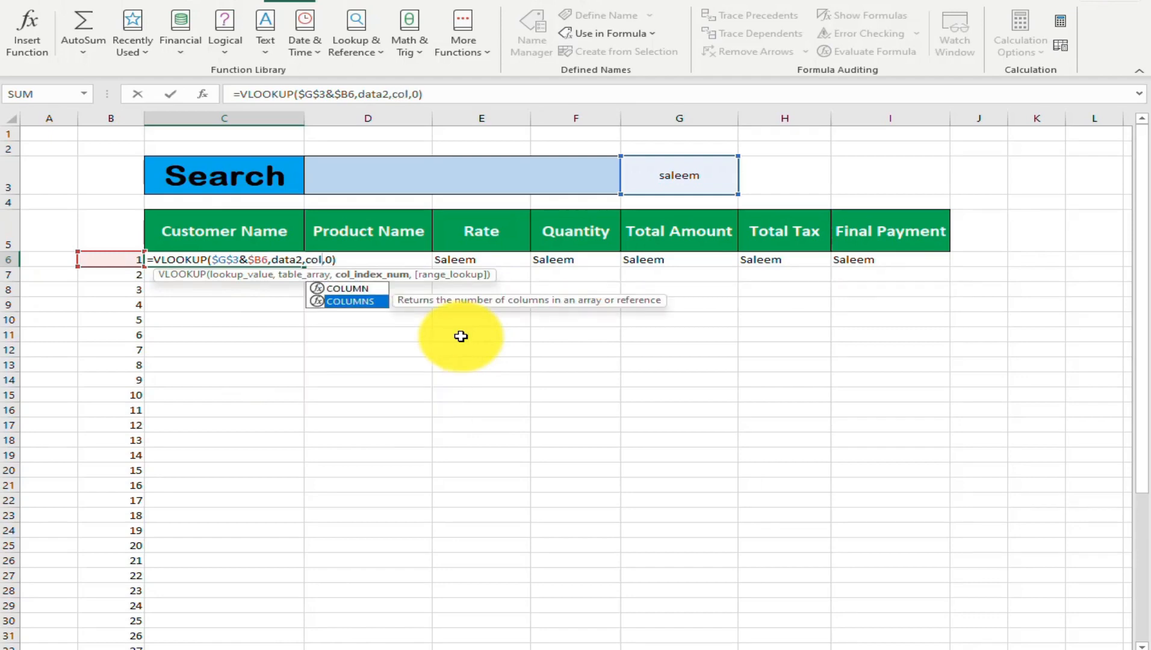
key("Tab")
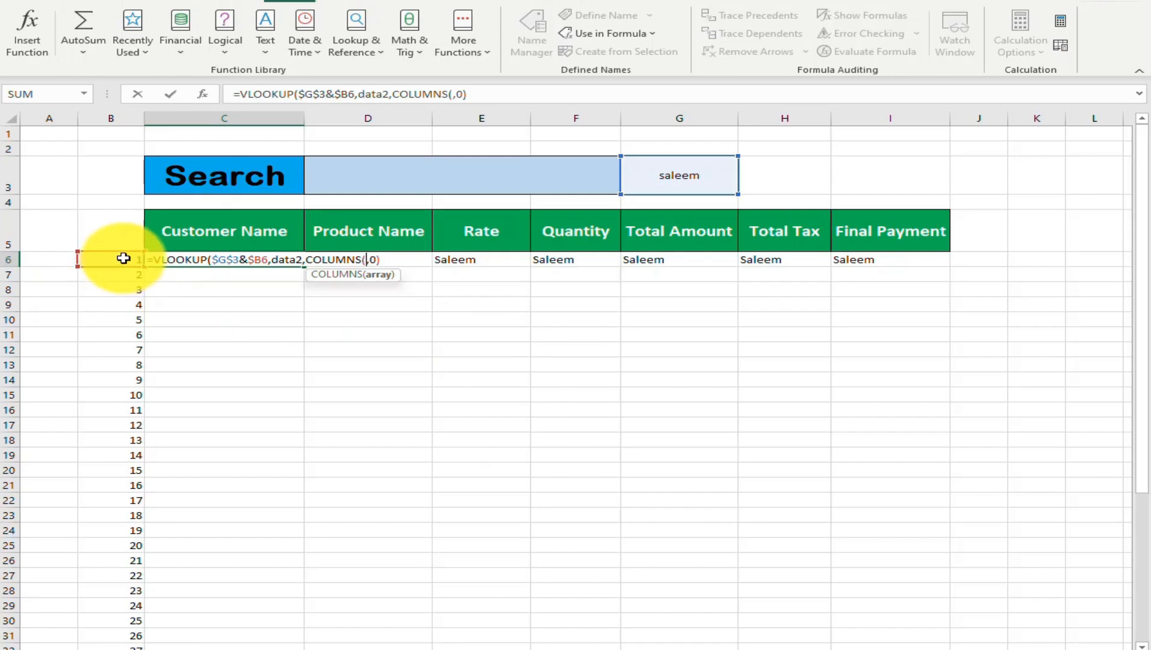
Give COLUMNS the expanding range $B$4:C4, close its parenthesis and commit the C6 formula
left_click(112, 201)
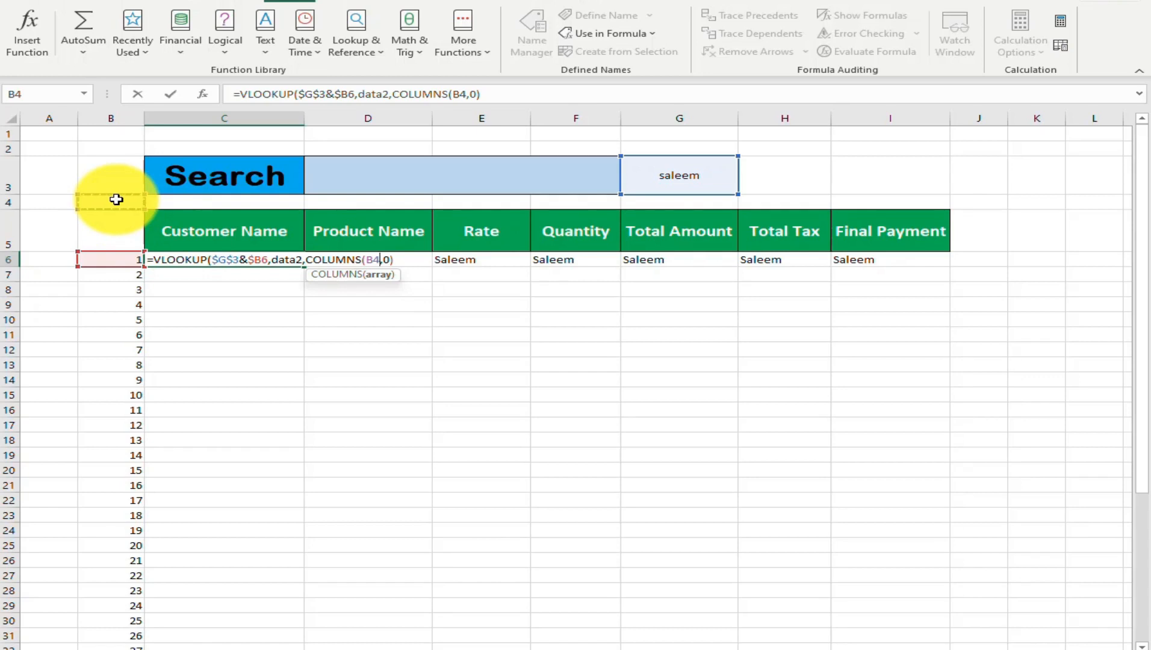
key("F4")
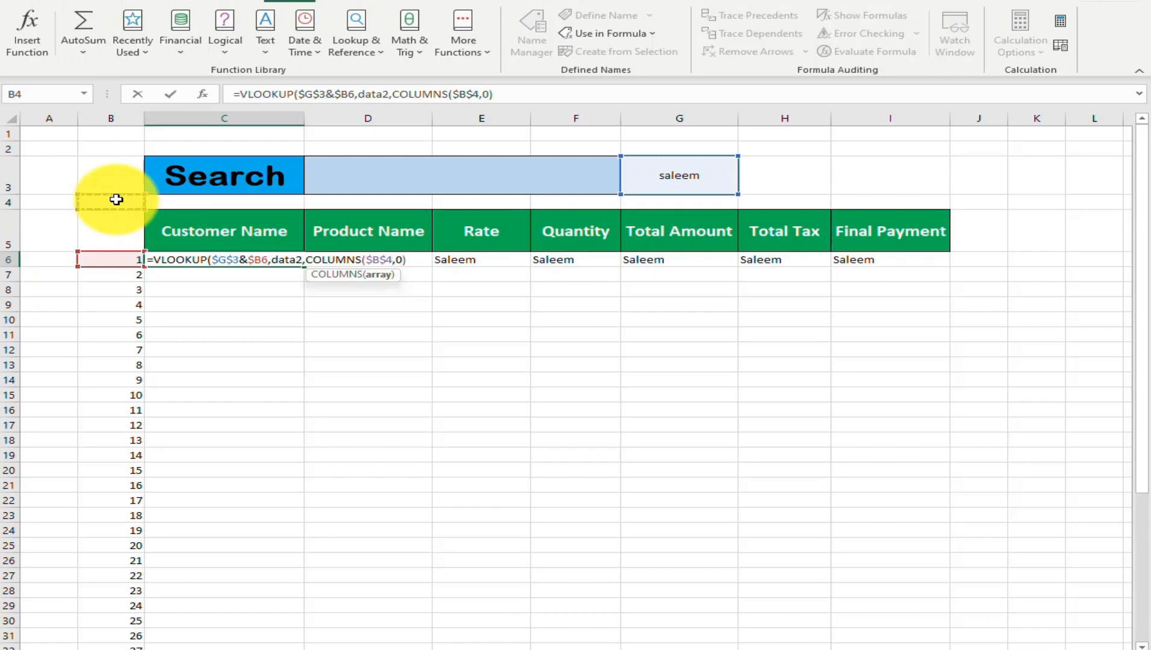
left_click(394, 260)
type(":")
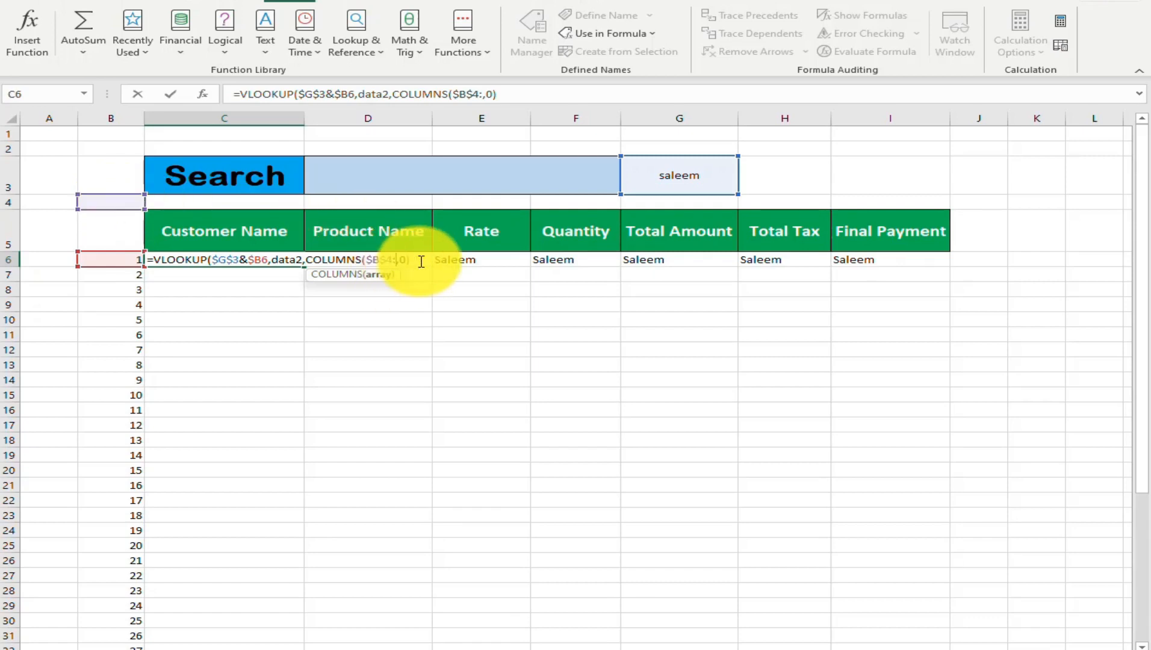
left_click(226, 203)
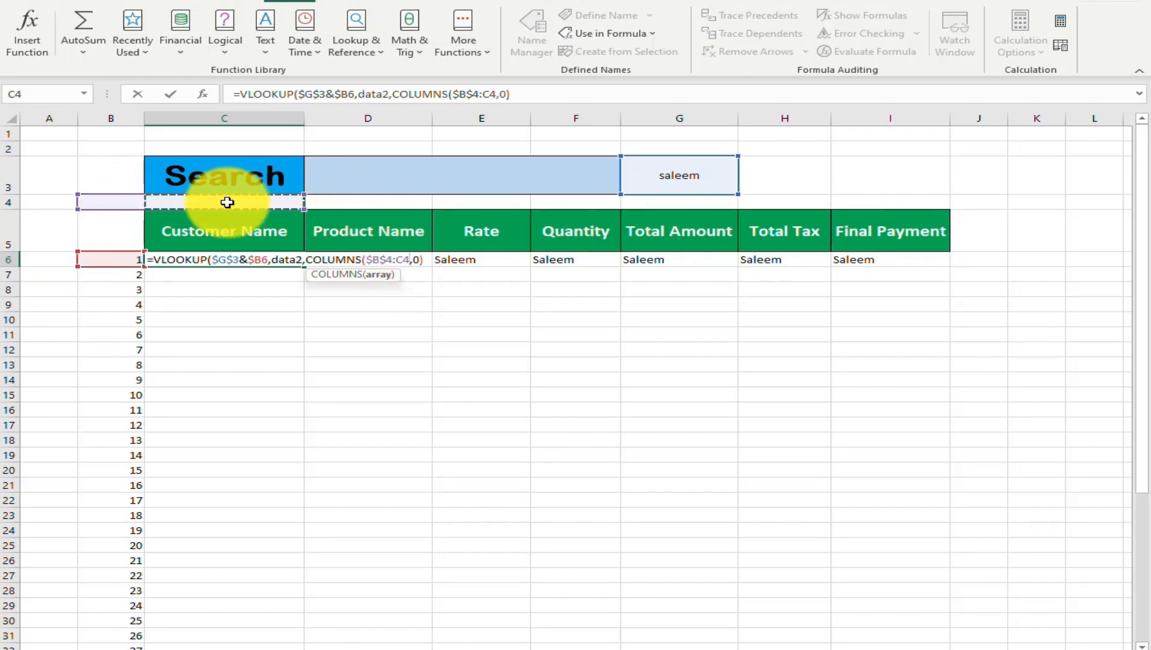
type(")")
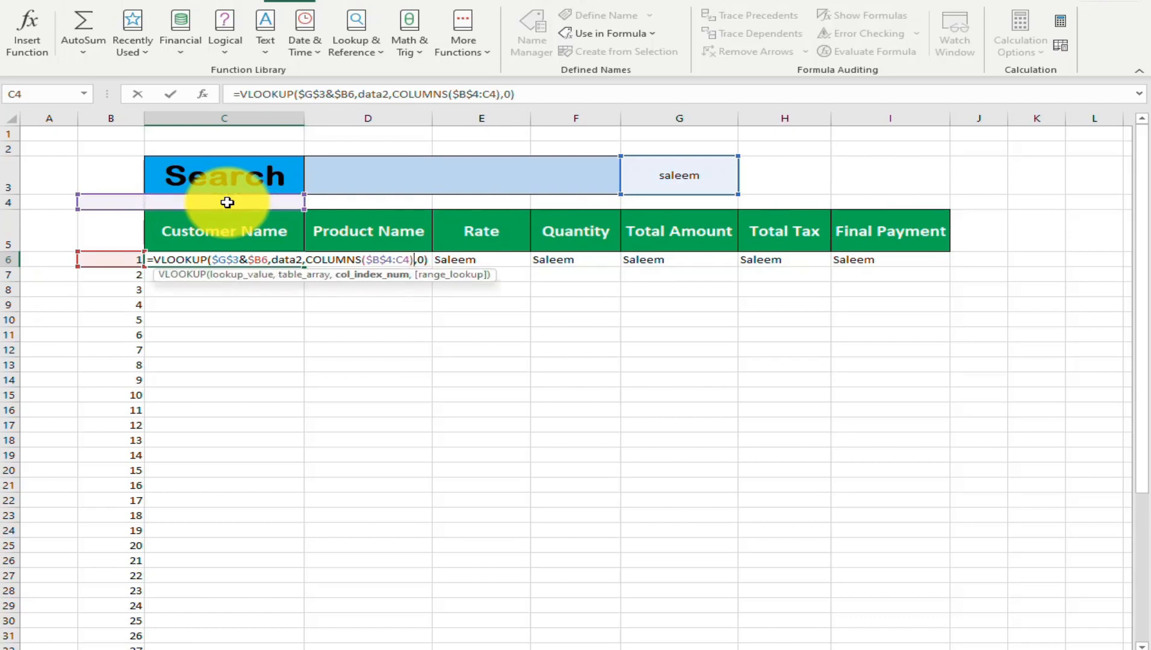
key("Return")
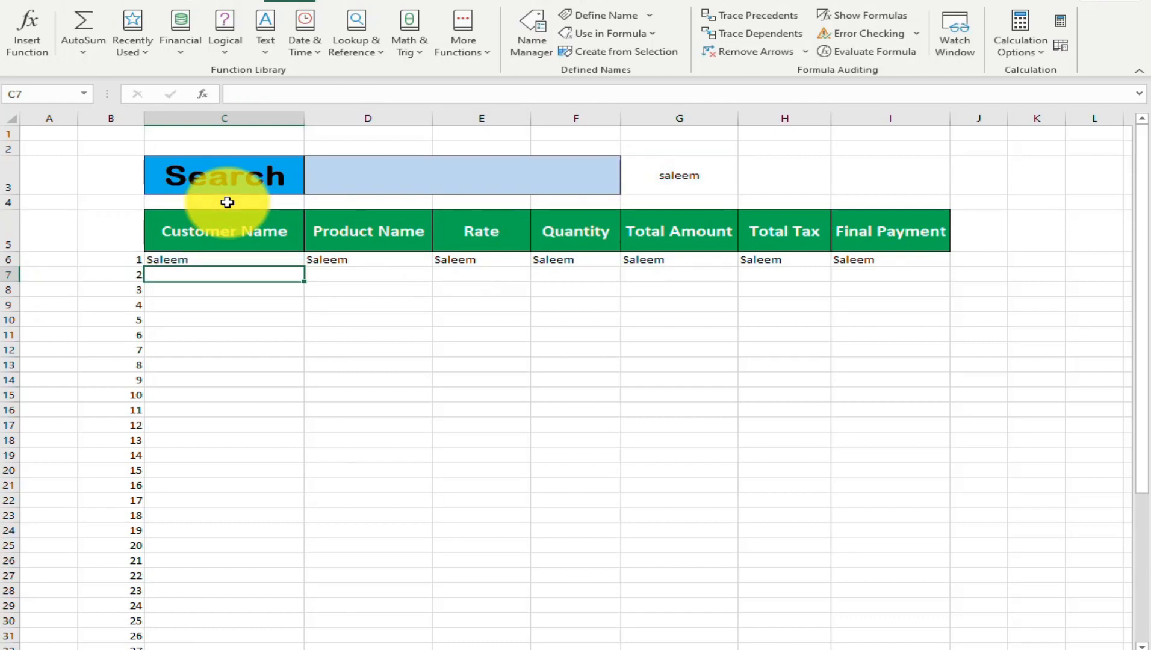
Fill the VLOOKUP formula from C6 across to column I and down to row 49
key("Up")
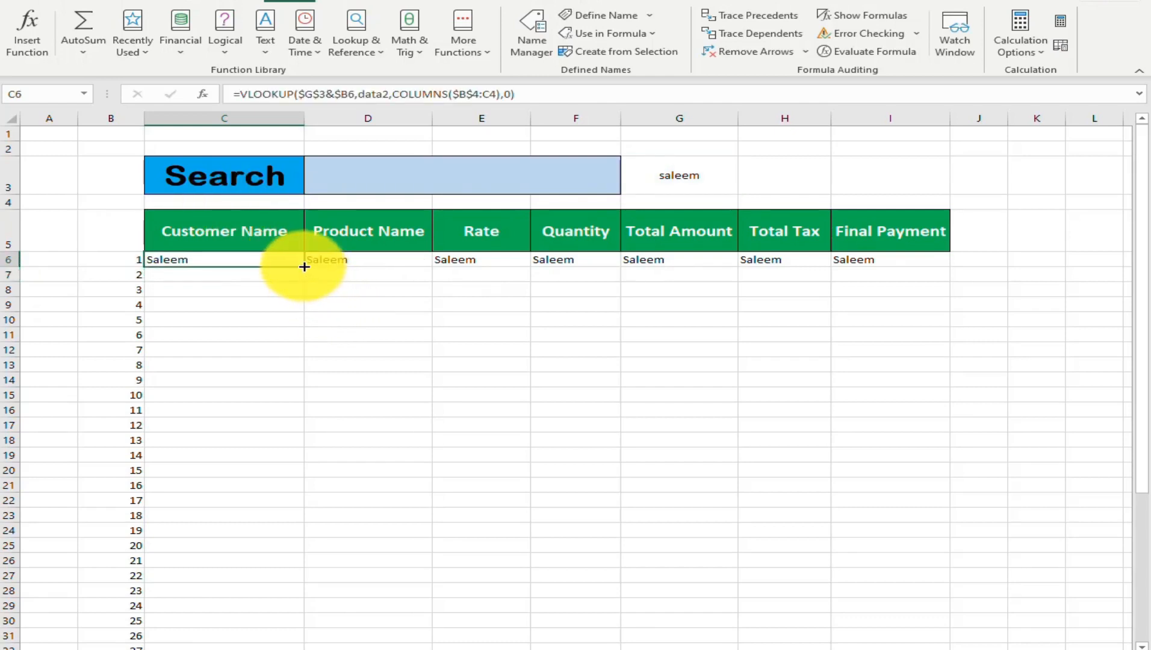
left_click_drag(304, 267, 896, 271)
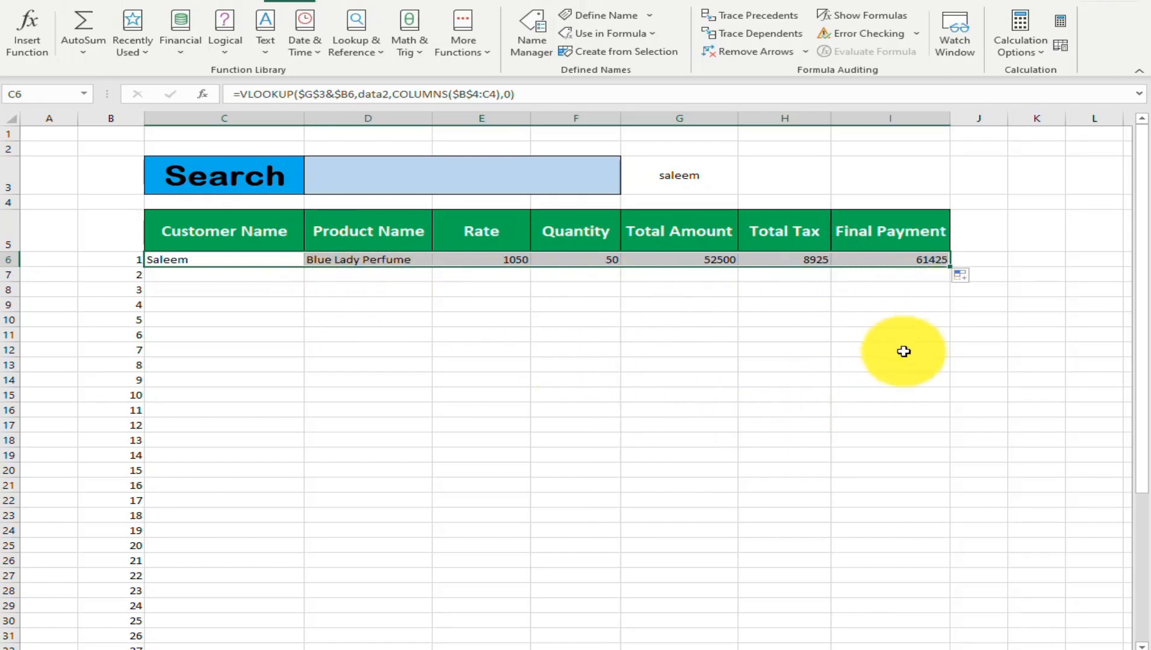
mouse_move(951, 269)
left_mouse_down()
mouse_move(940, 606)
mouse_move(912, 647)
mouse_move(917, 616)
mouse_move(918, 644)
mouse_move(921, 632)
left_mouse_up()
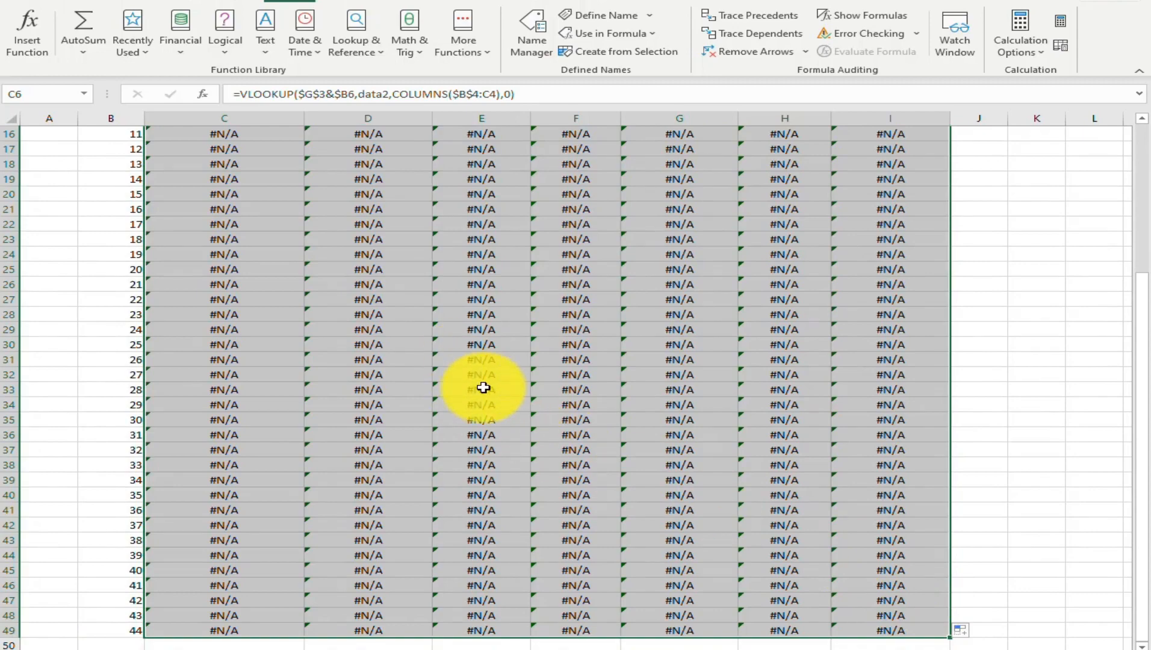
scroll(663, 417, "up", 5)
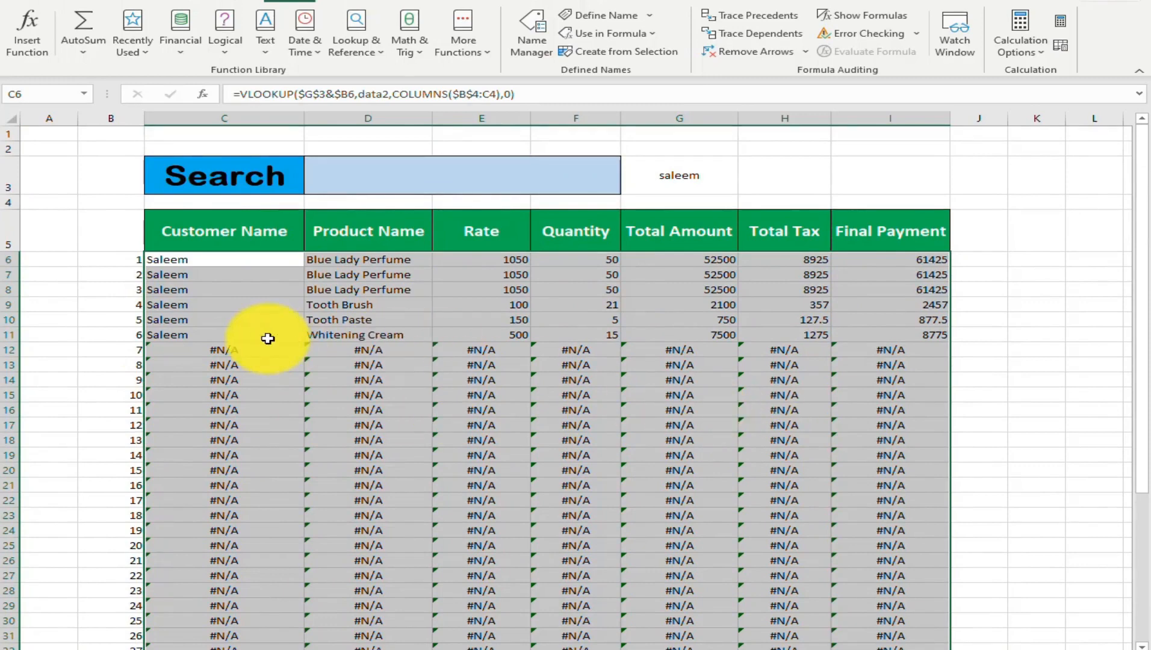
Wrap the C6 VLOOKUP formula in IFERROR with an empty string "" as the error value
left_click(205, 266)
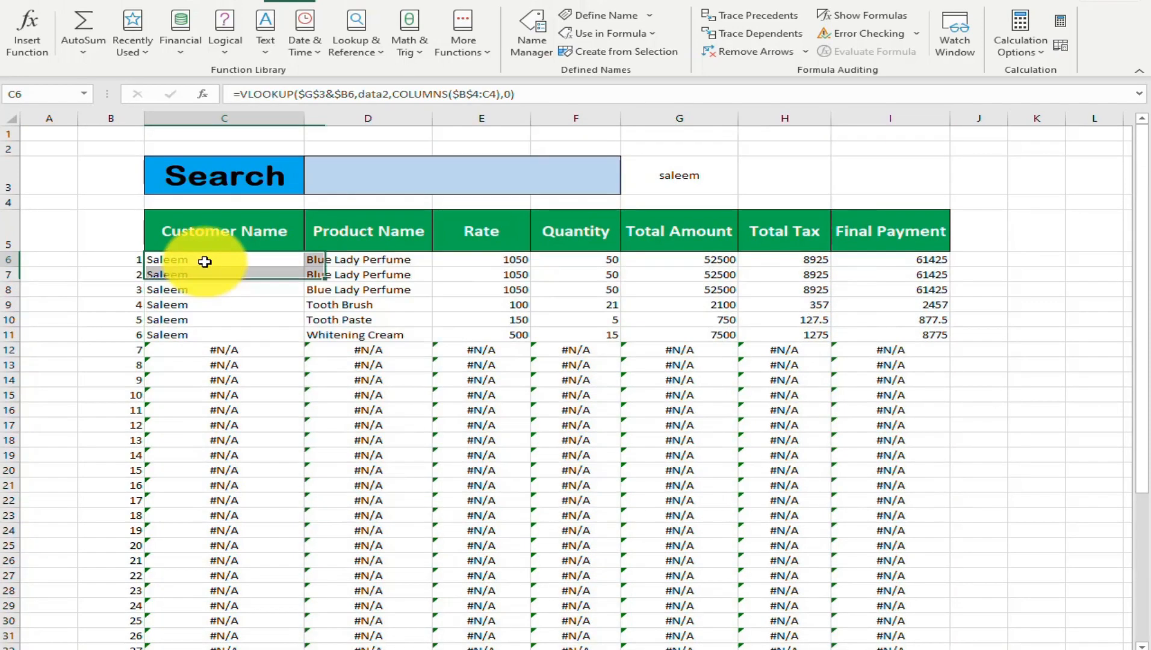
left_click(242, 94)
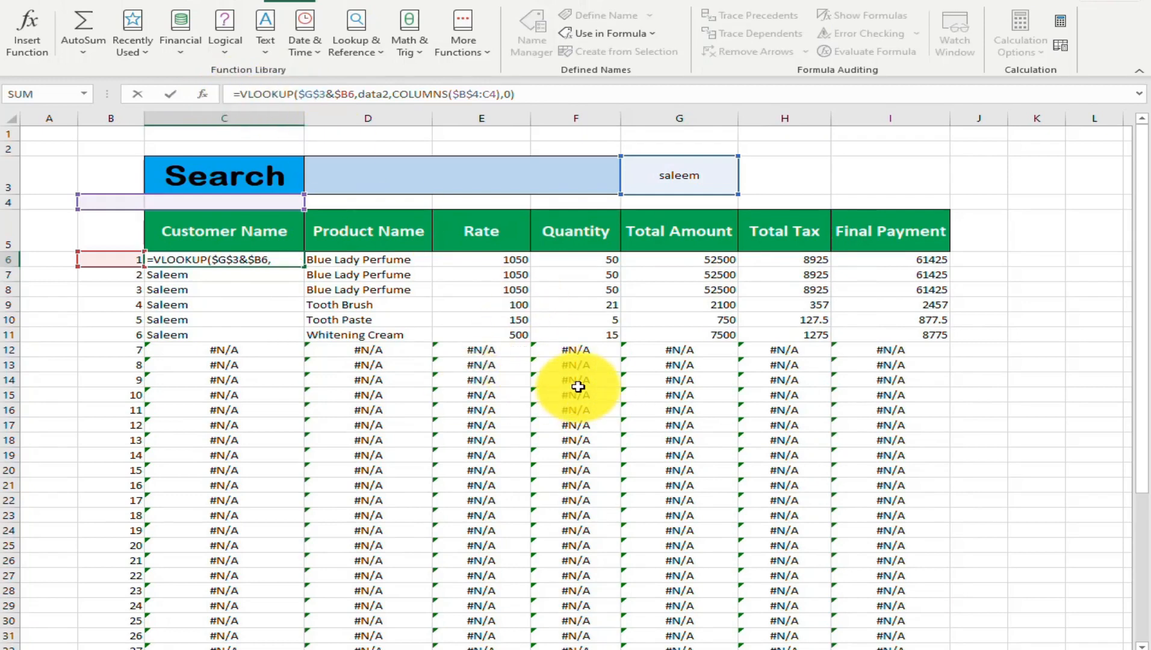
type("iferr")
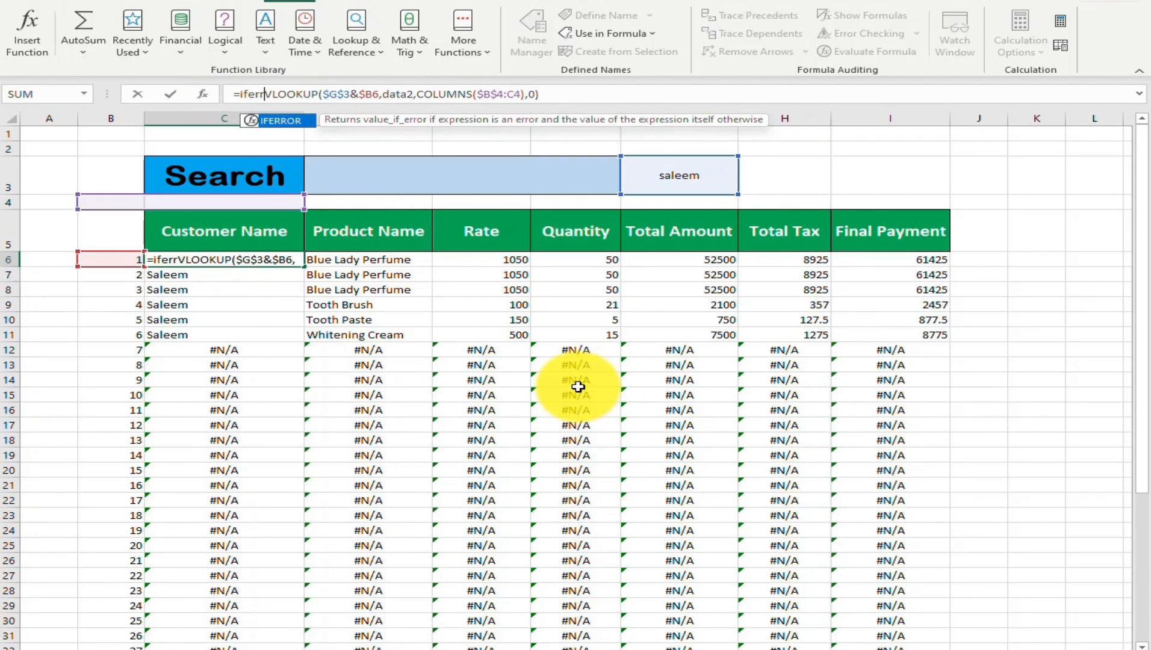
key("Tab")
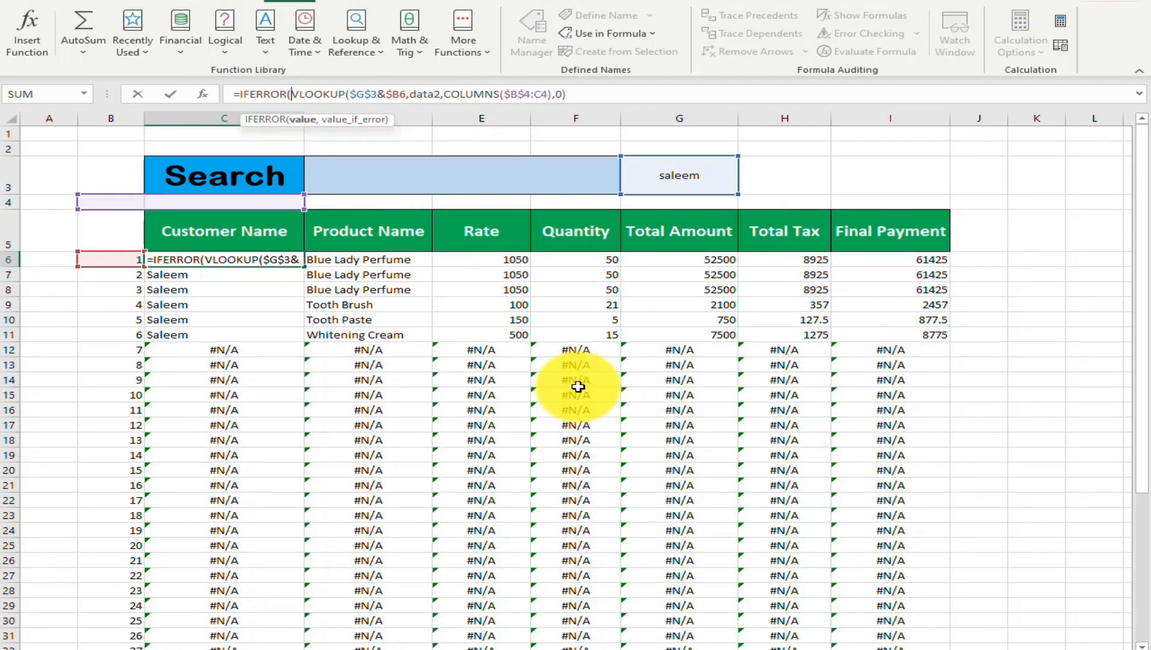
left_click(579, 94)
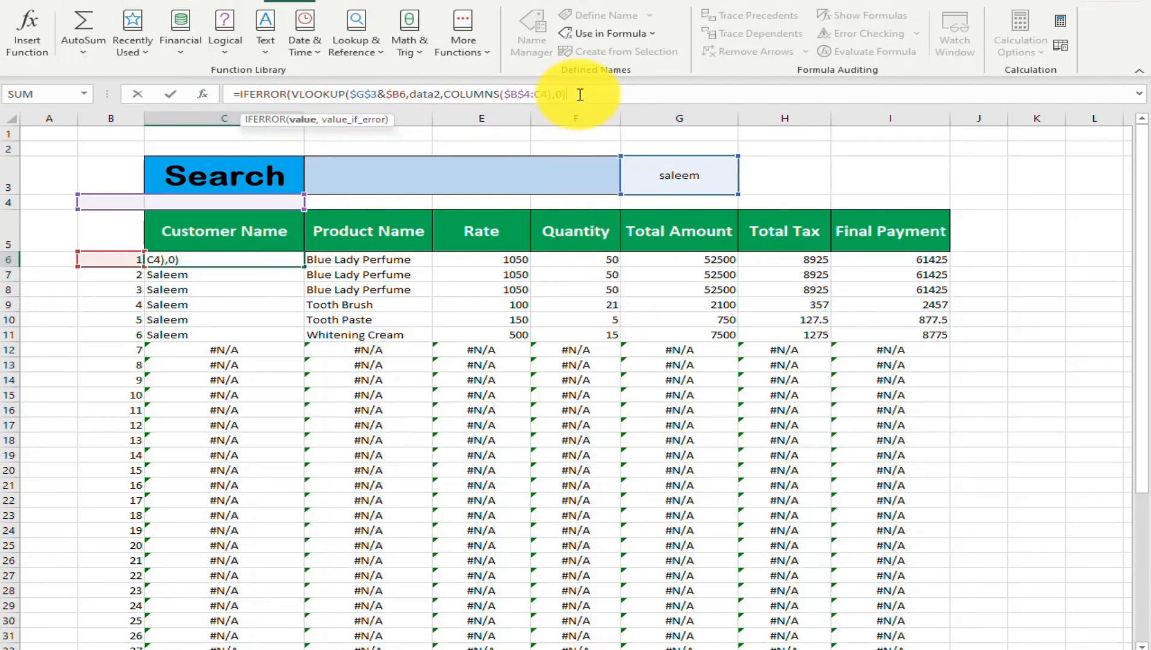
type(",\"\")")
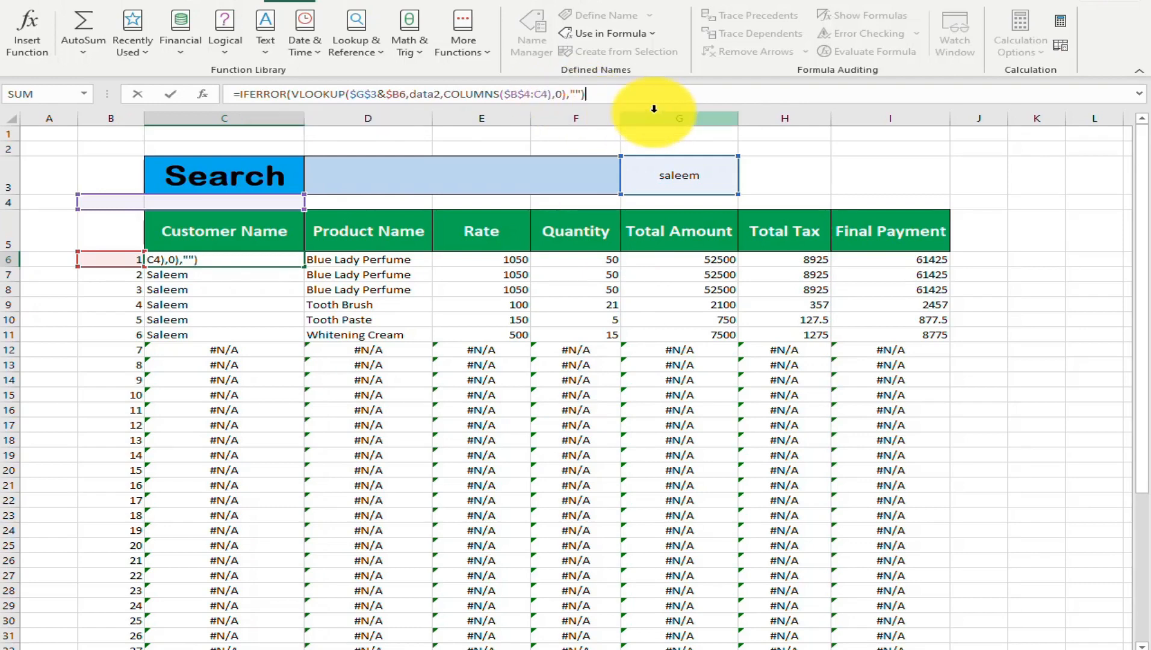
key("Return")
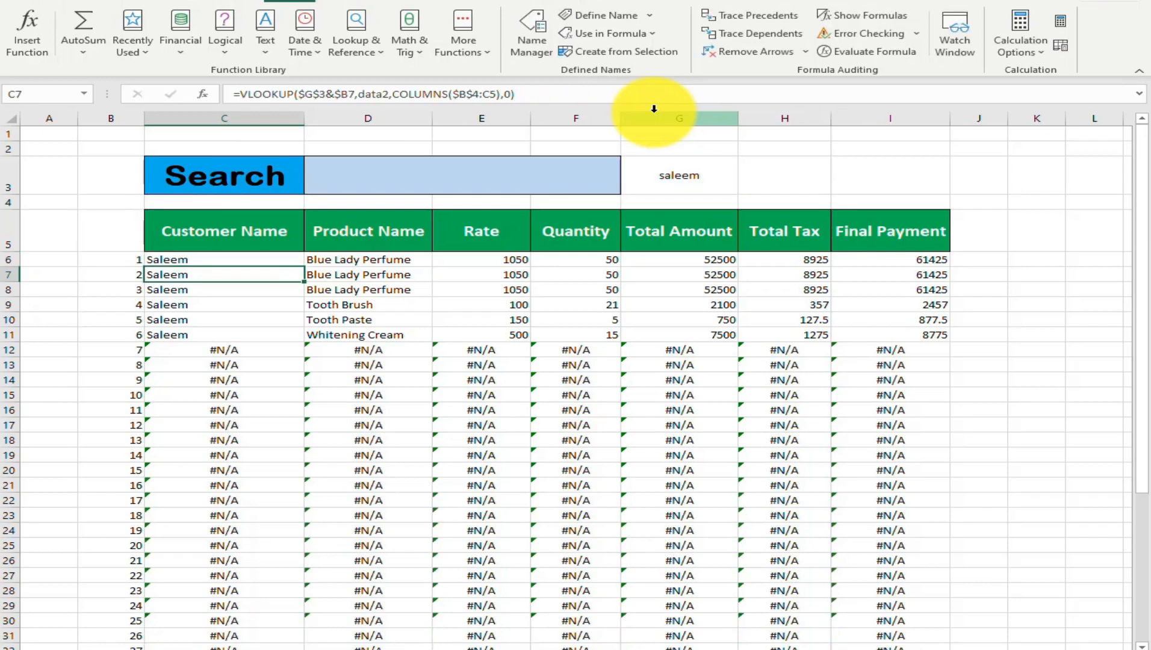
Fill the IFERROR formula from C6 across to column I and down to row 49
key("Up")
left_click_drag(304, 266, 950, 608)
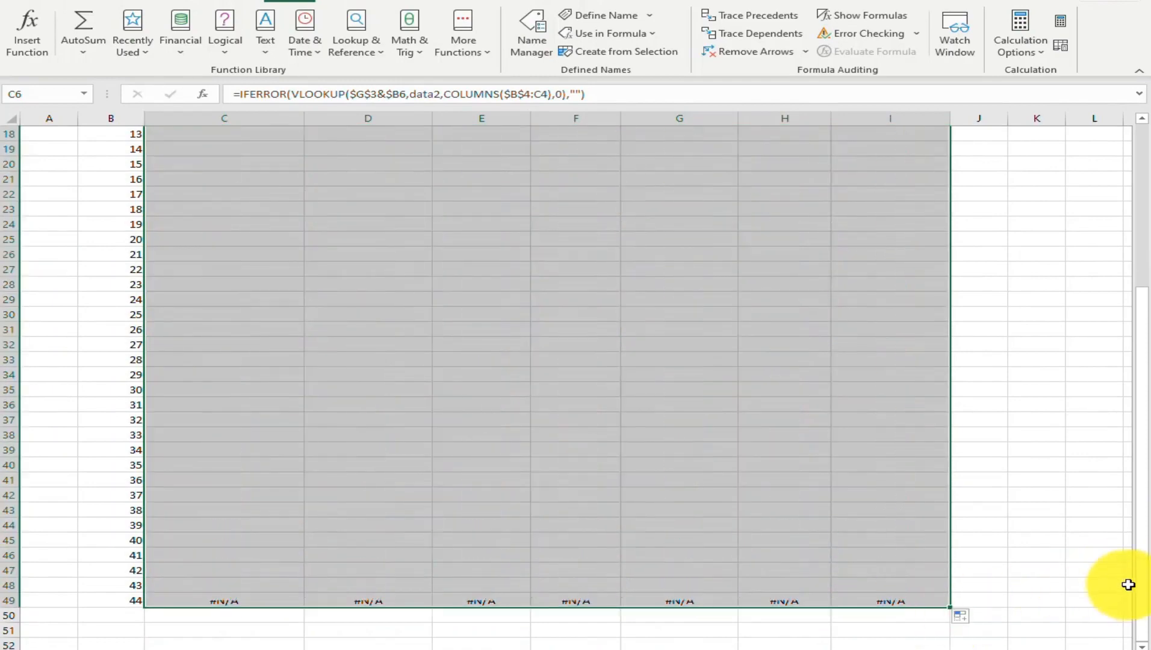
scroll(849, 516, "up", 6)
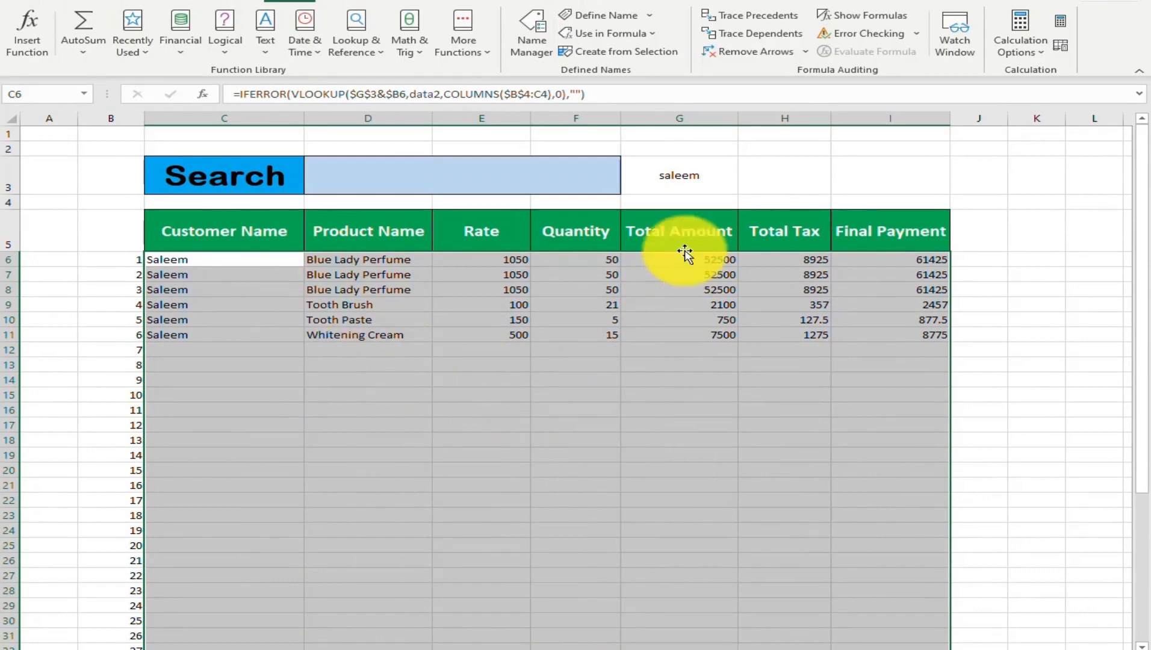
Enter fine as the lookup text in cell G3 to test the results table
left_click(680, 177)
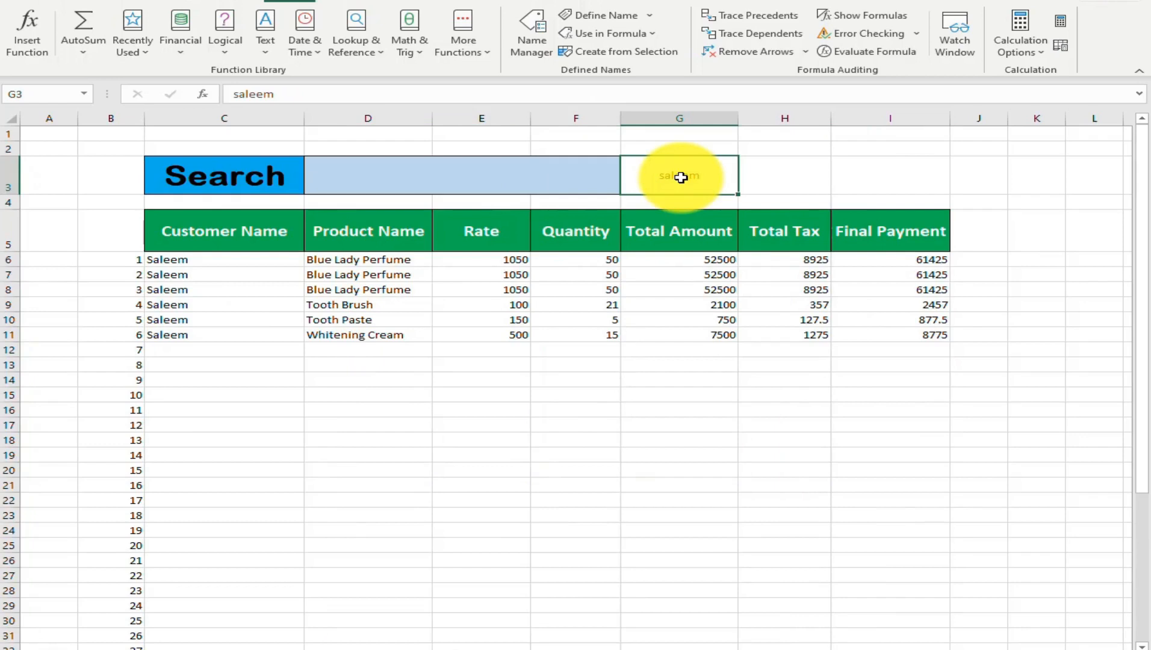
type("fine")
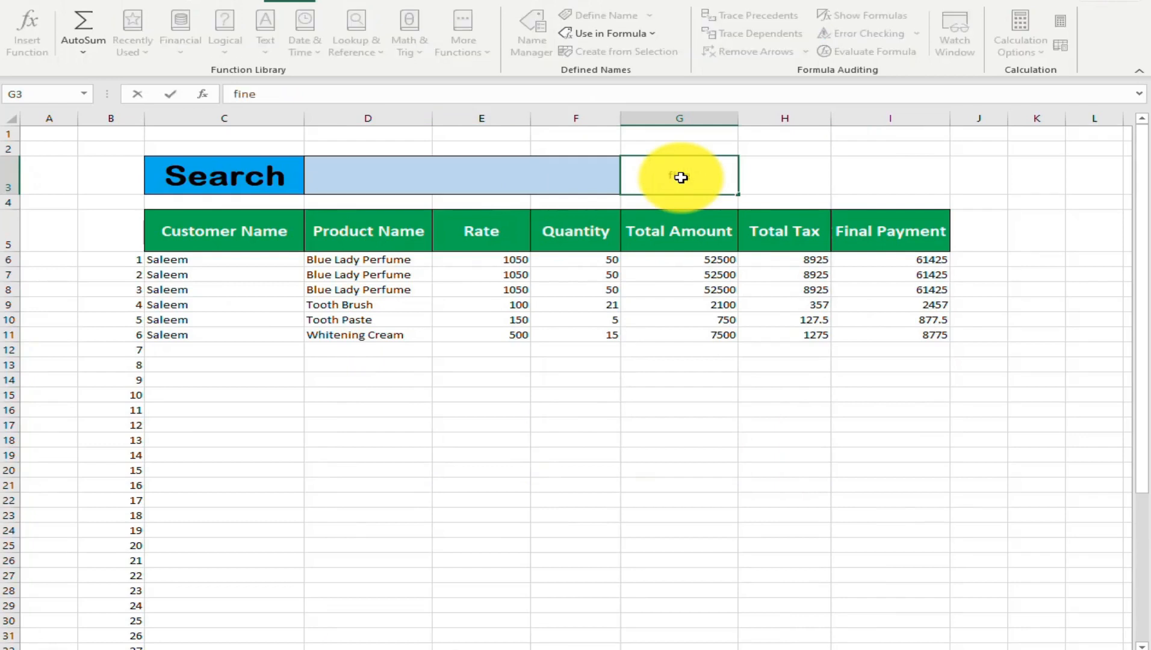
key("Return")
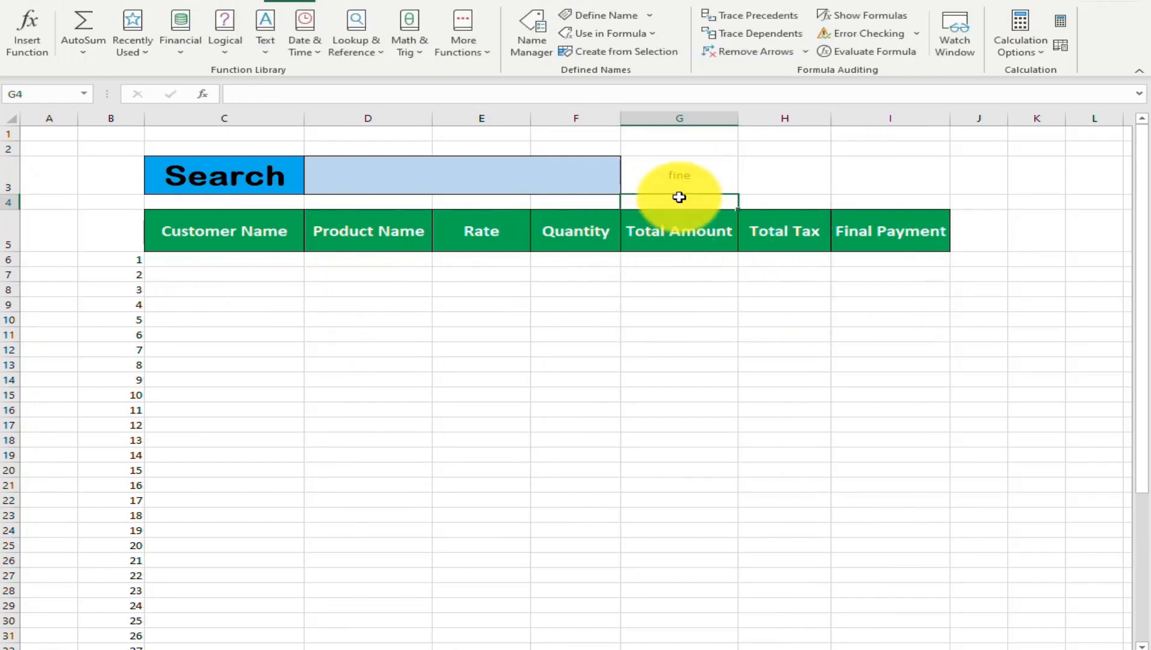
Replace the entry in G3 with the start of a VLOOKUP formula
left_click(682, 177)
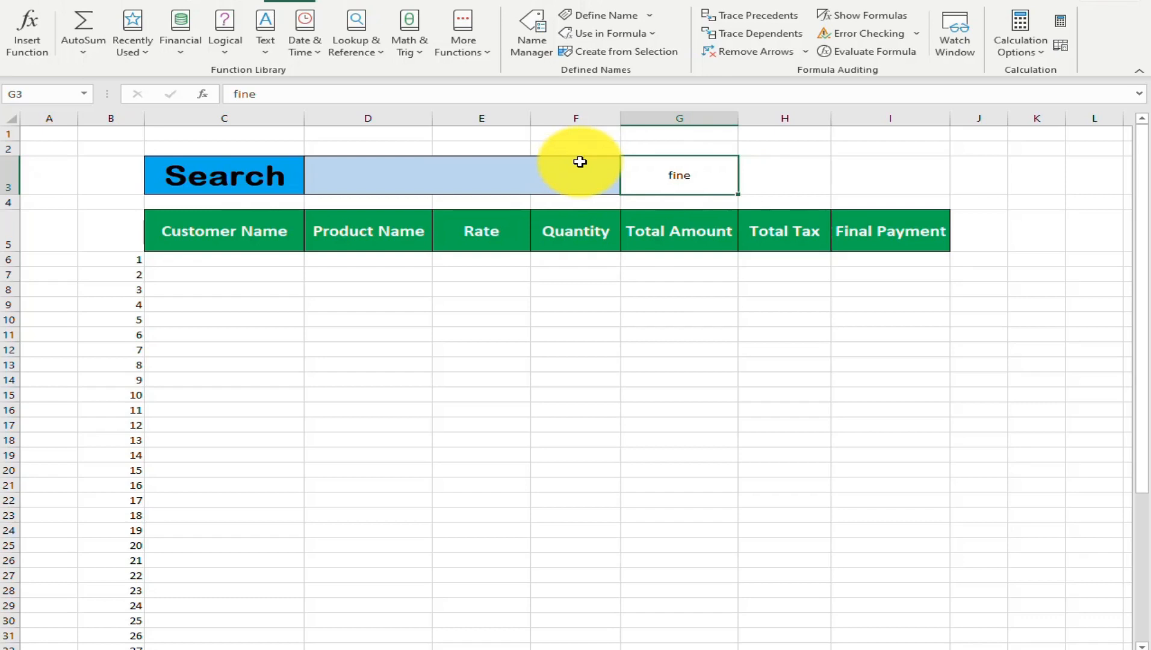
type("=")
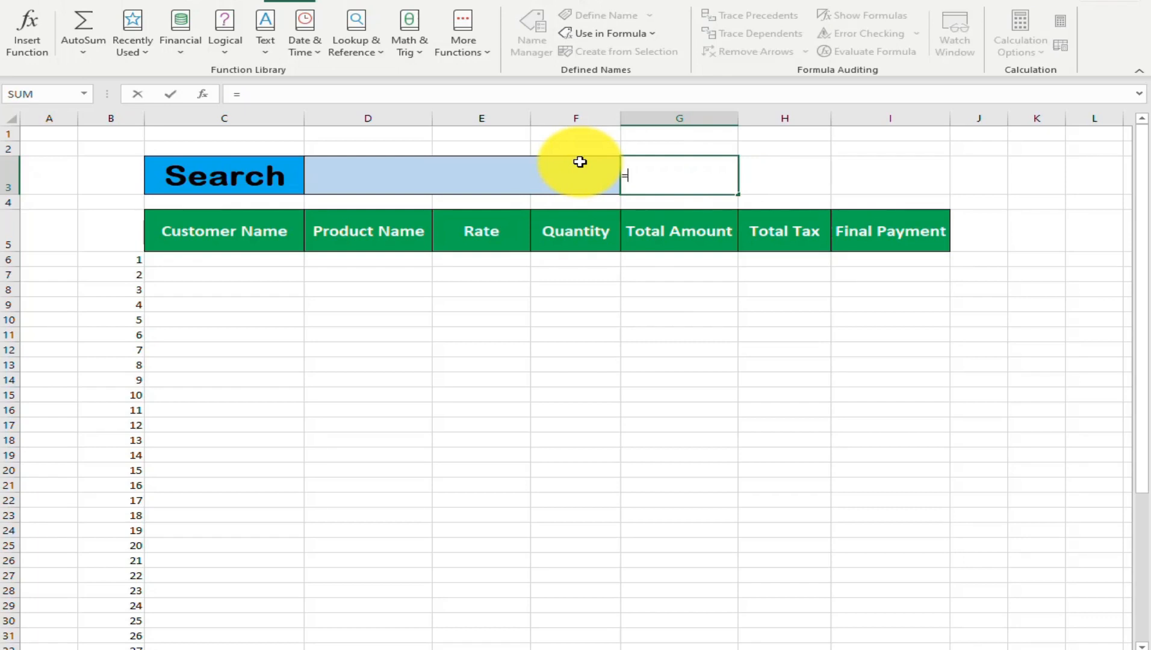
type("val")
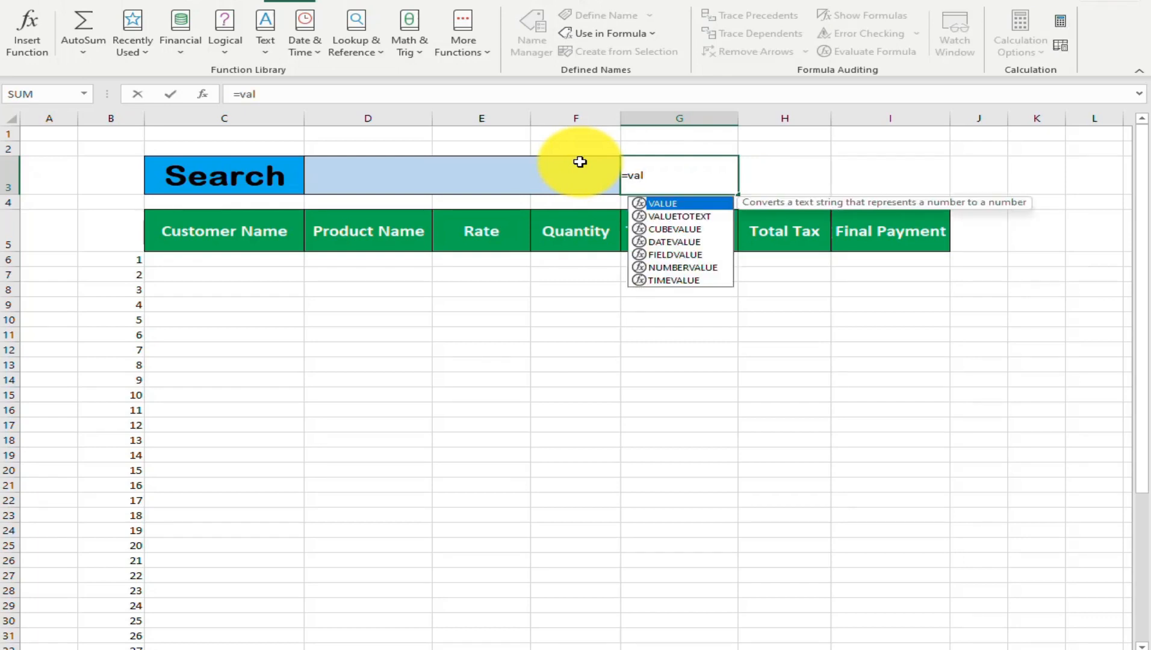
type("o")
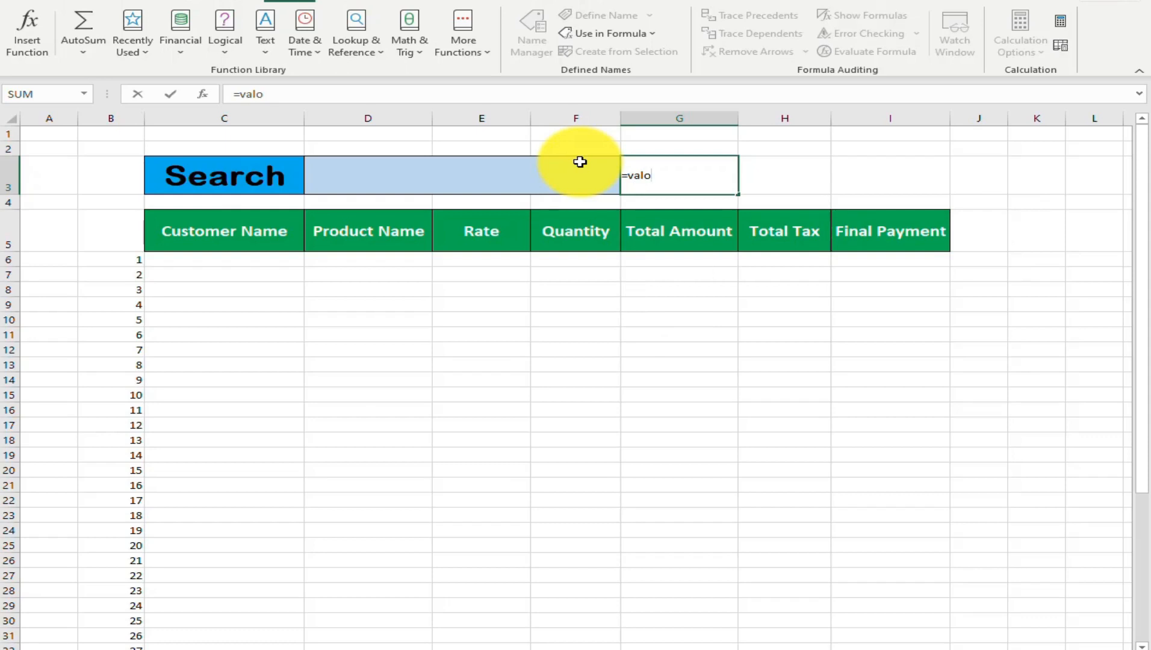
key("BackSpace")
key("BackSpace")
key("BackSpace")
type("l")
key("Tab")
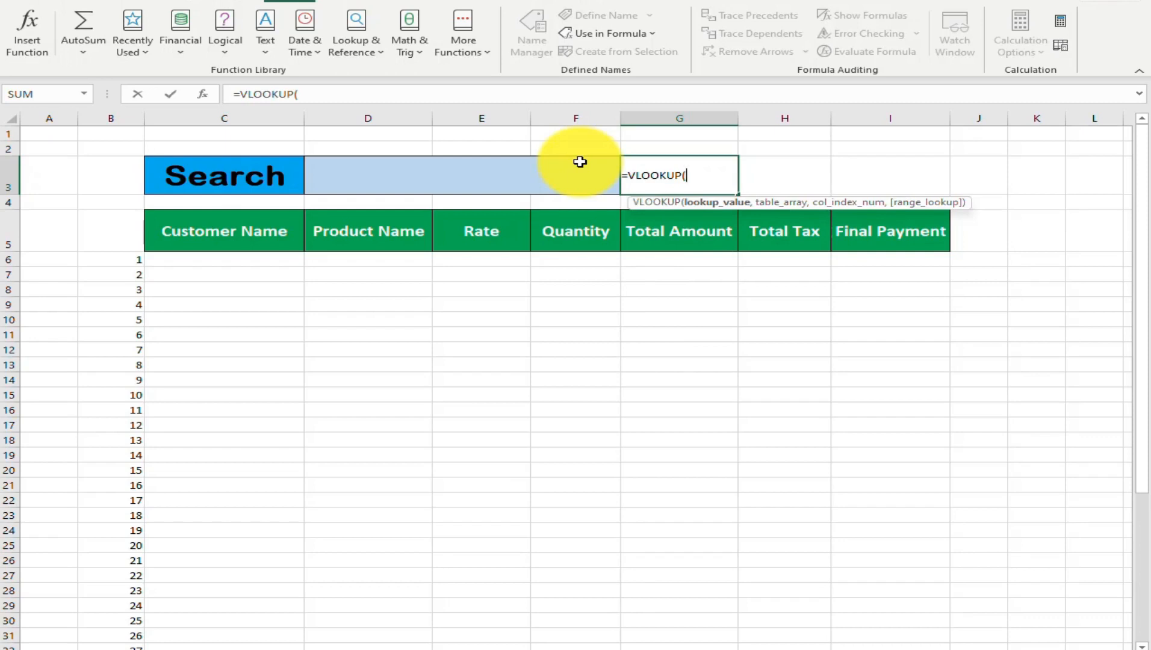
Set the VLOOKUP lookup value in G3 to the wildcard expression "*"&D3&"*", referring to the search cell
type("\"\"")
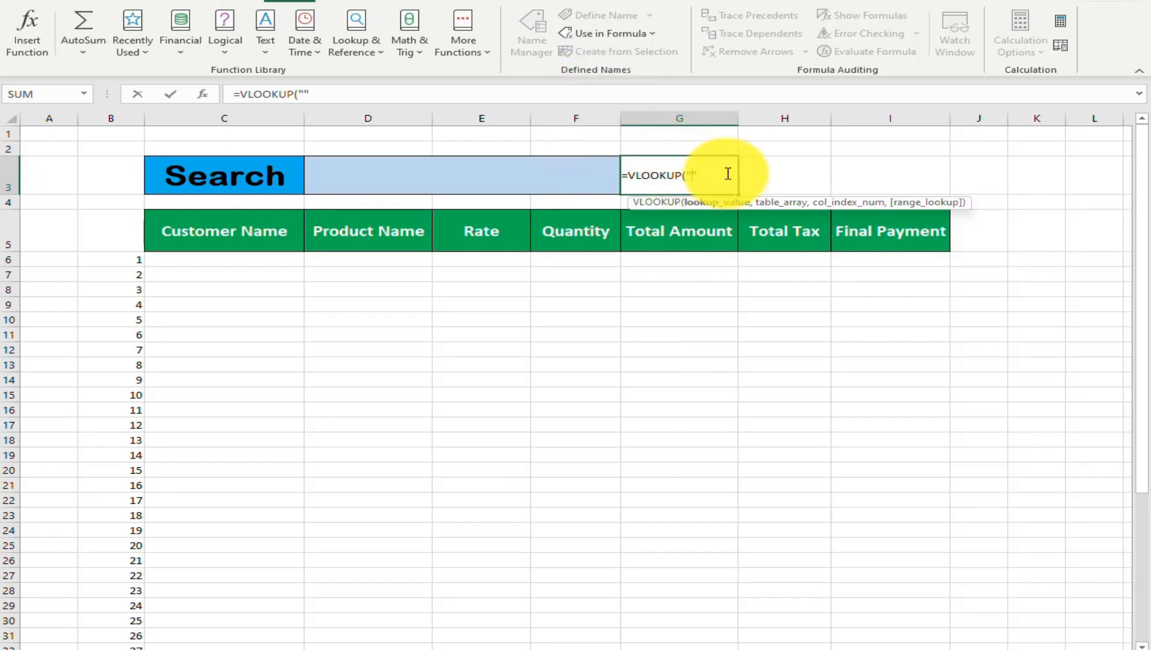
type("*")
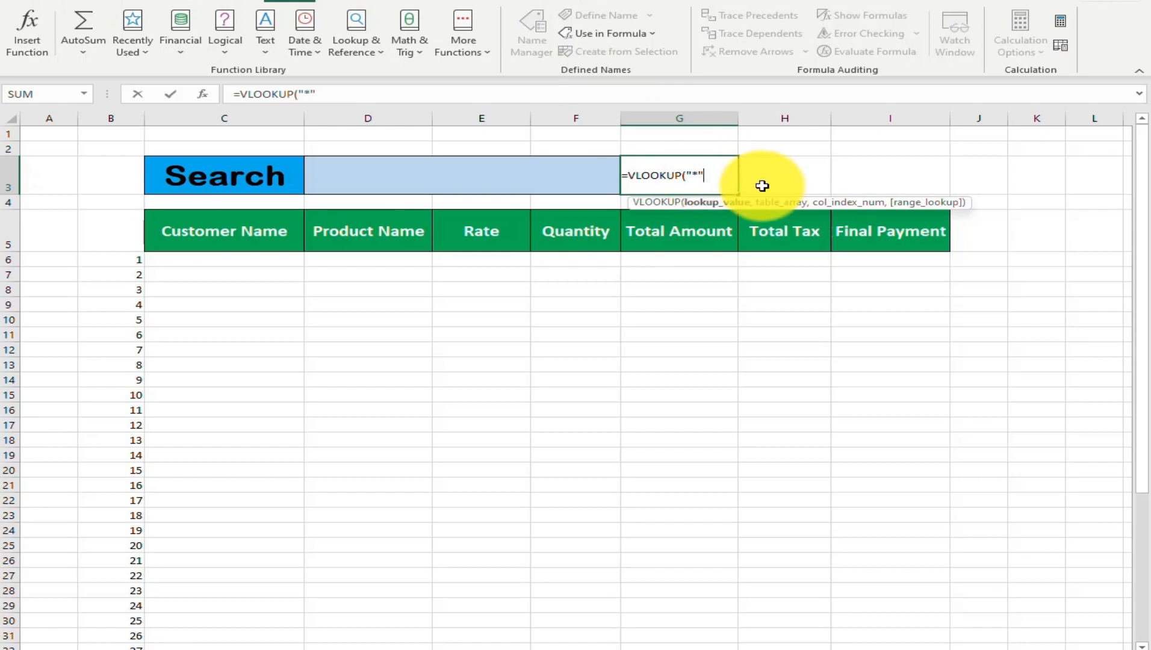
type("&")
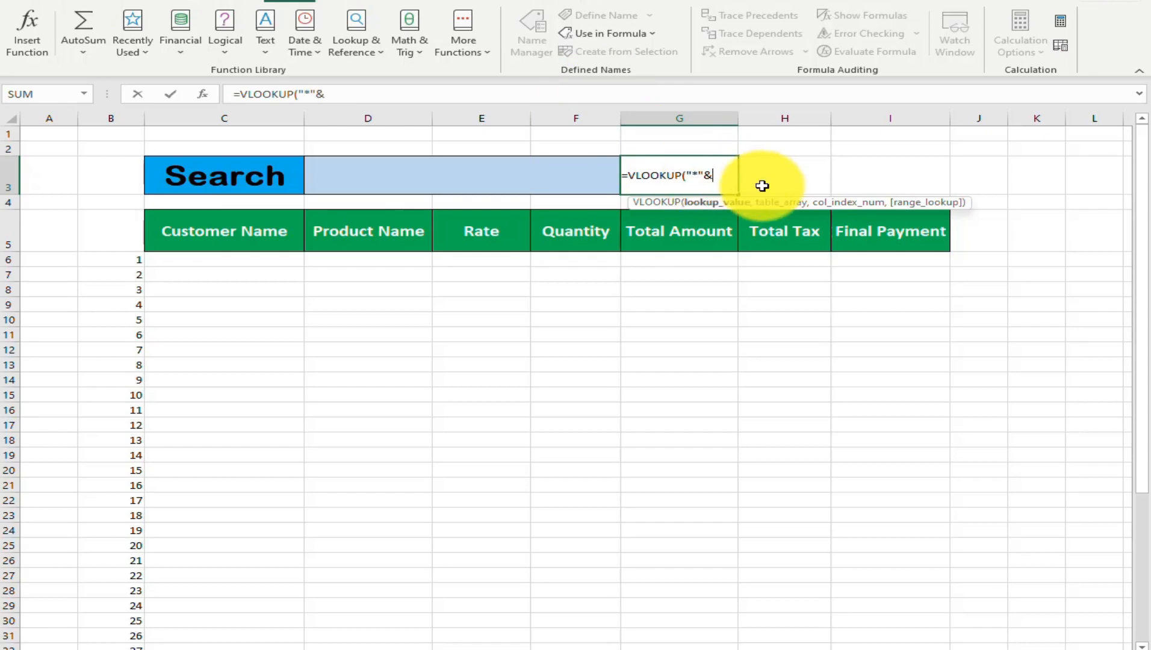
left_click(447, 181)
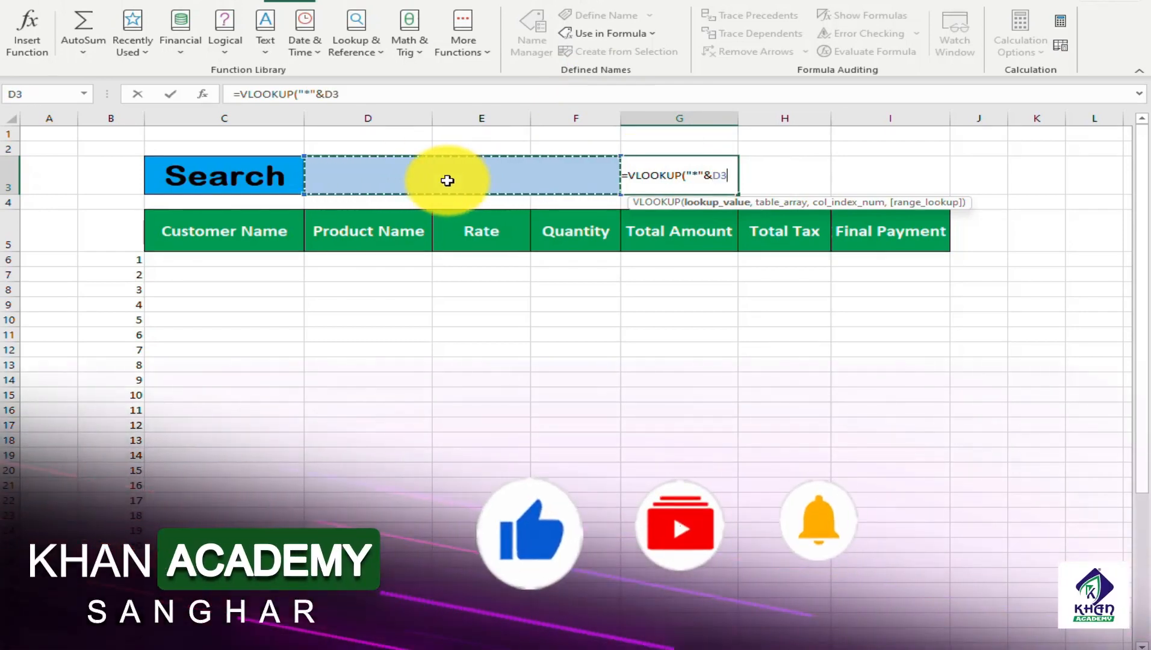
type("&")
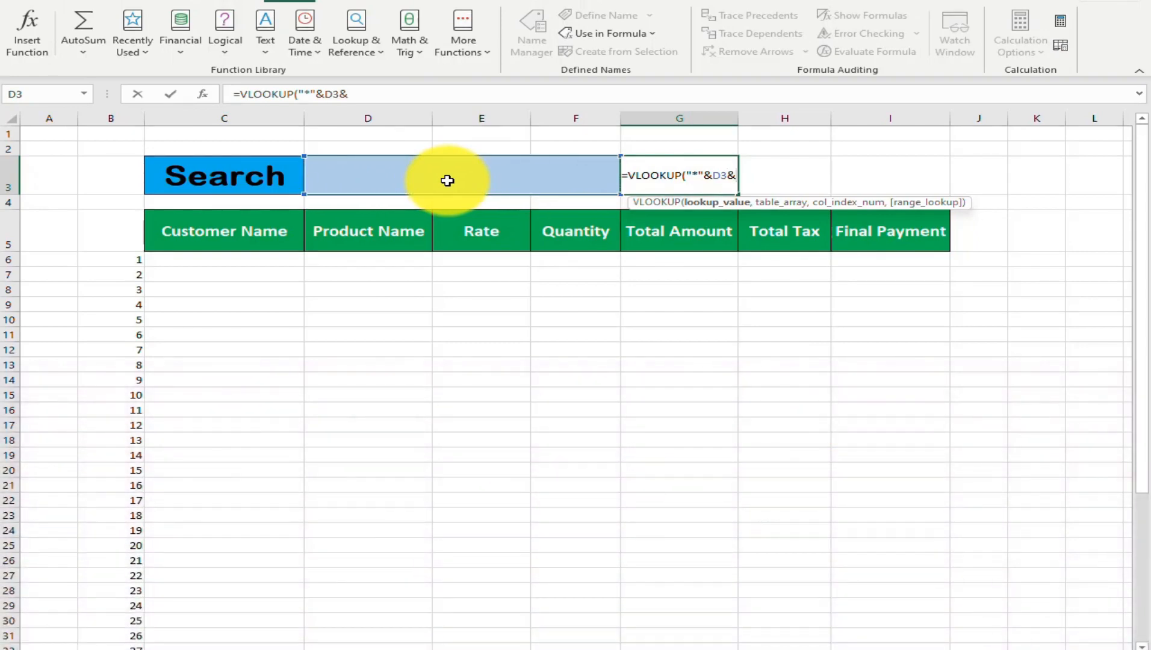
type("\"\"")
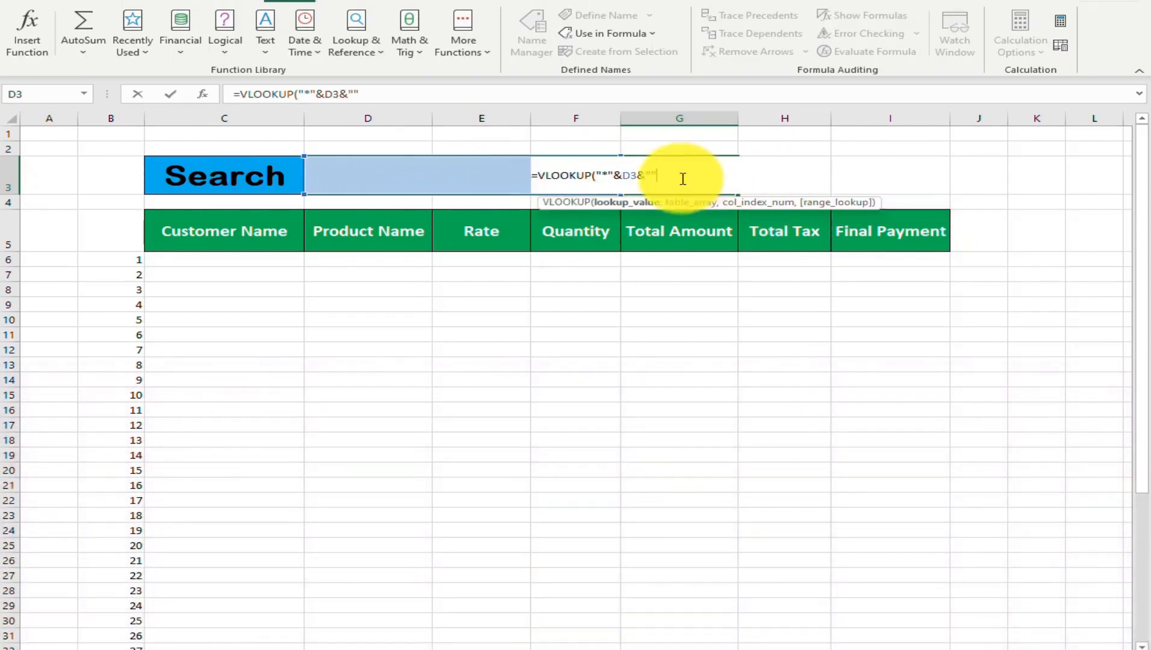
left_click(653, 175)
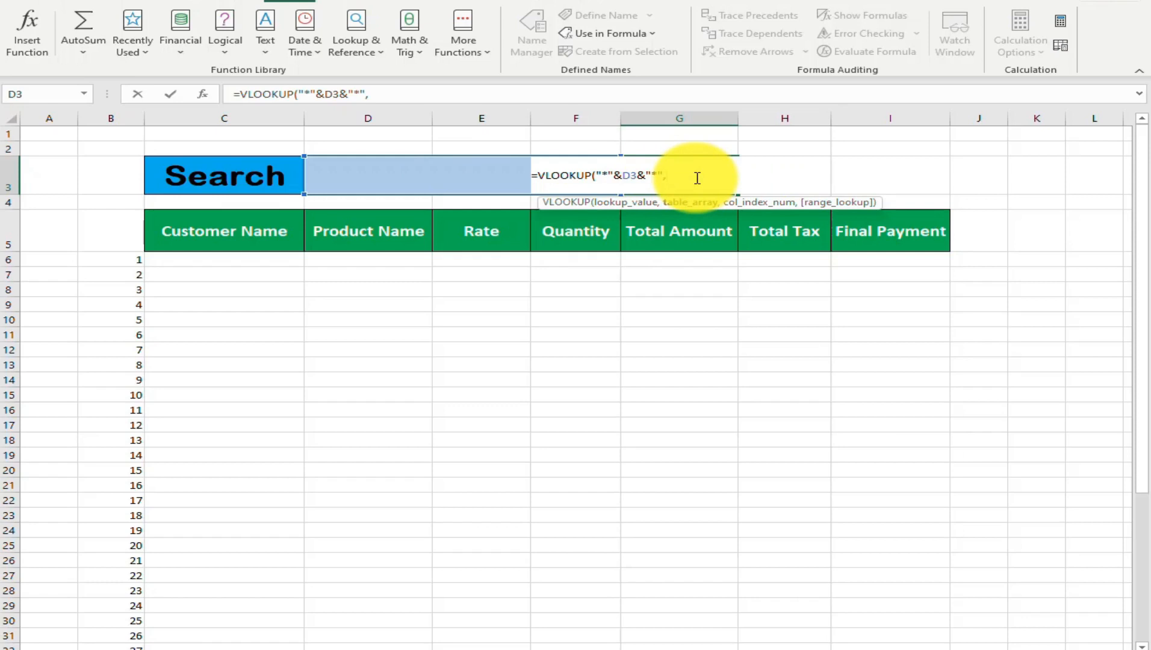
Complete the G3 VLOOKUP with table array data2, column index 2 and match type 0, and commit it
type(",da")
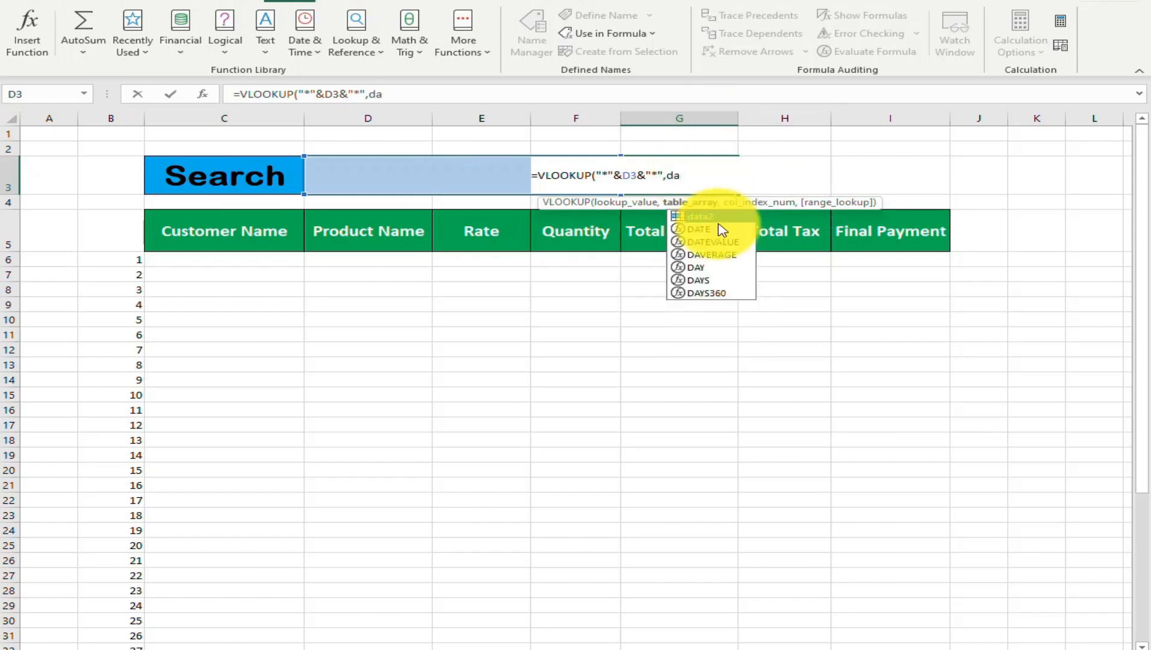
double_click(706, 216)
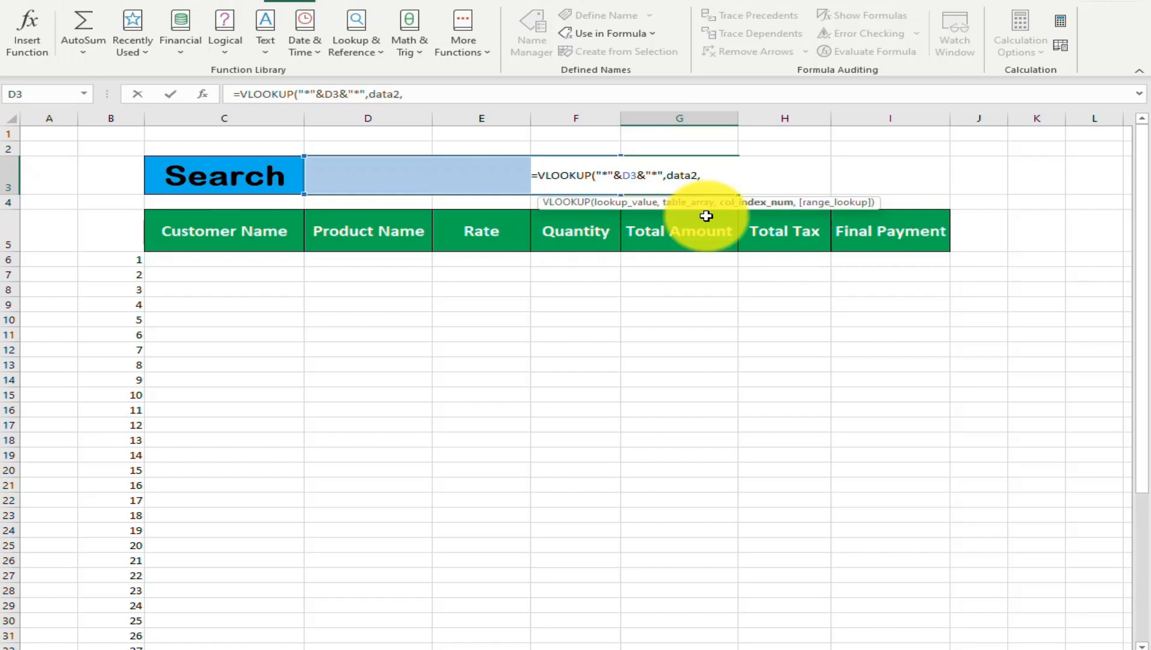
type(",2,")
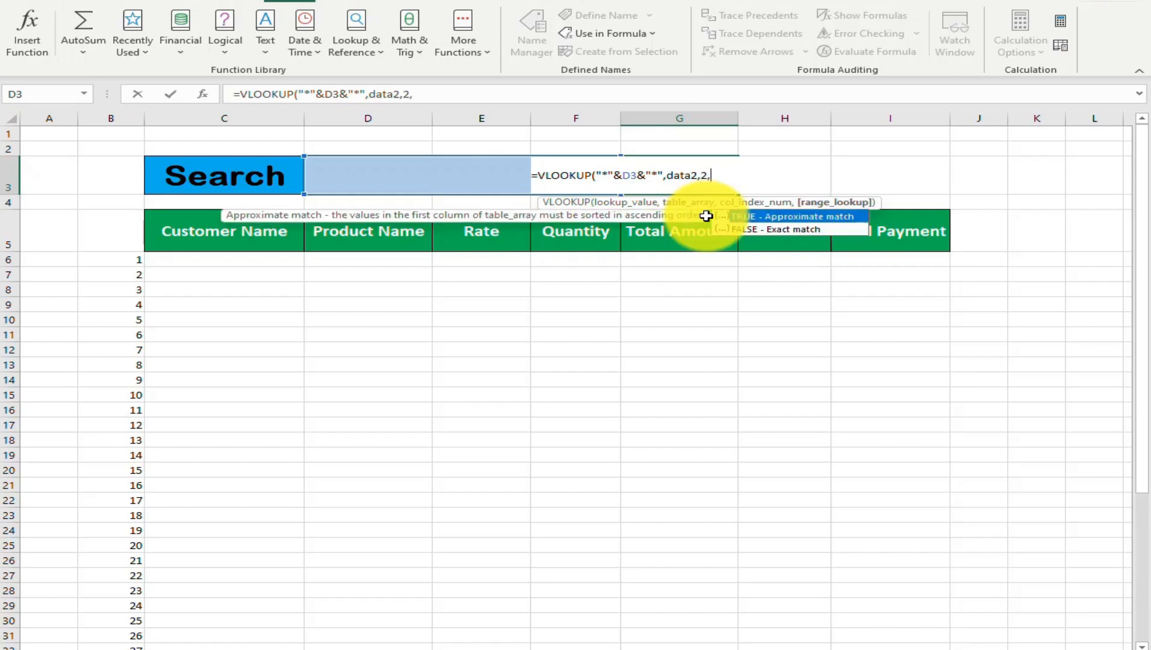
type("0)")
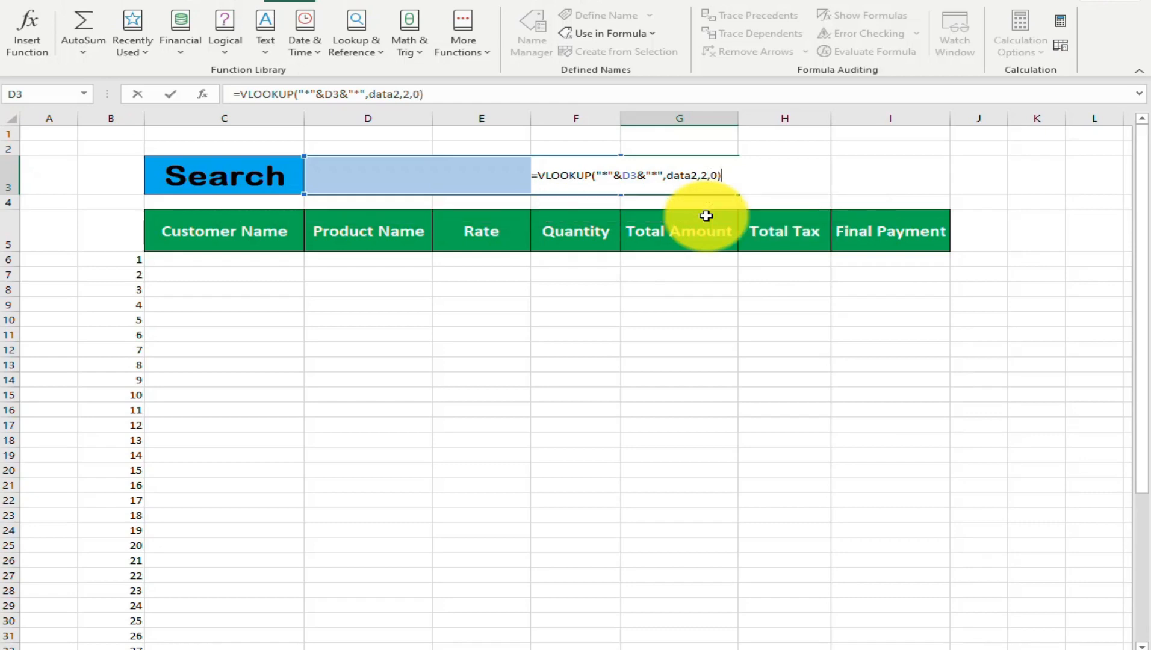
key("Return")
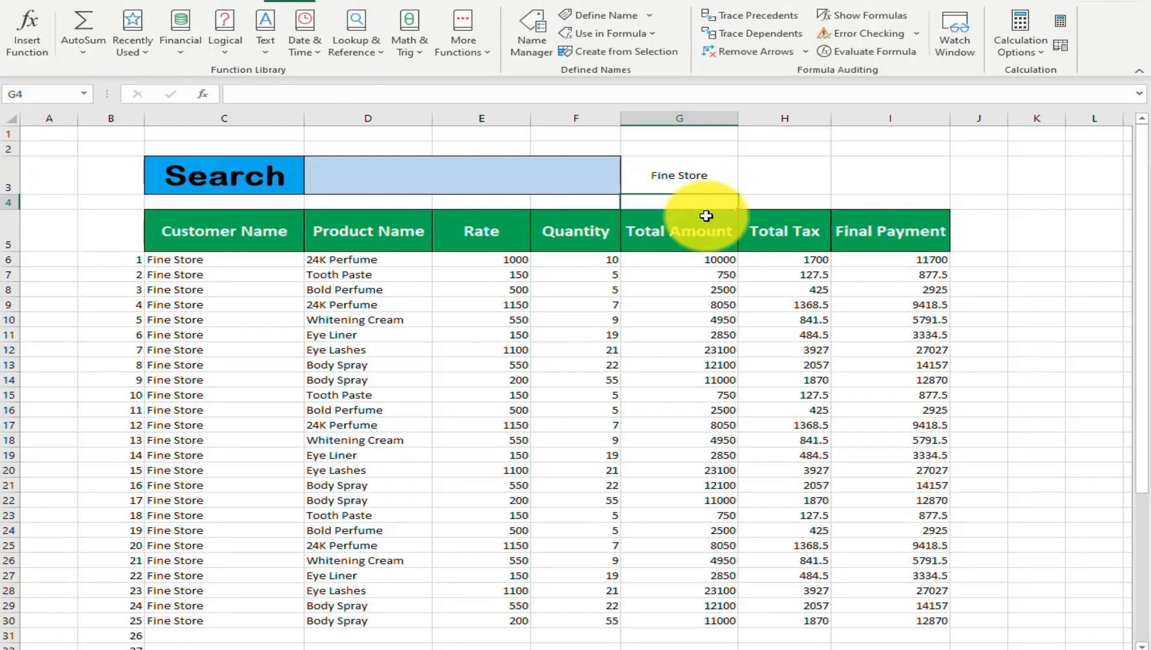
Search for the partial text sa in the merged search cell D3
key("Up")
key("Left")
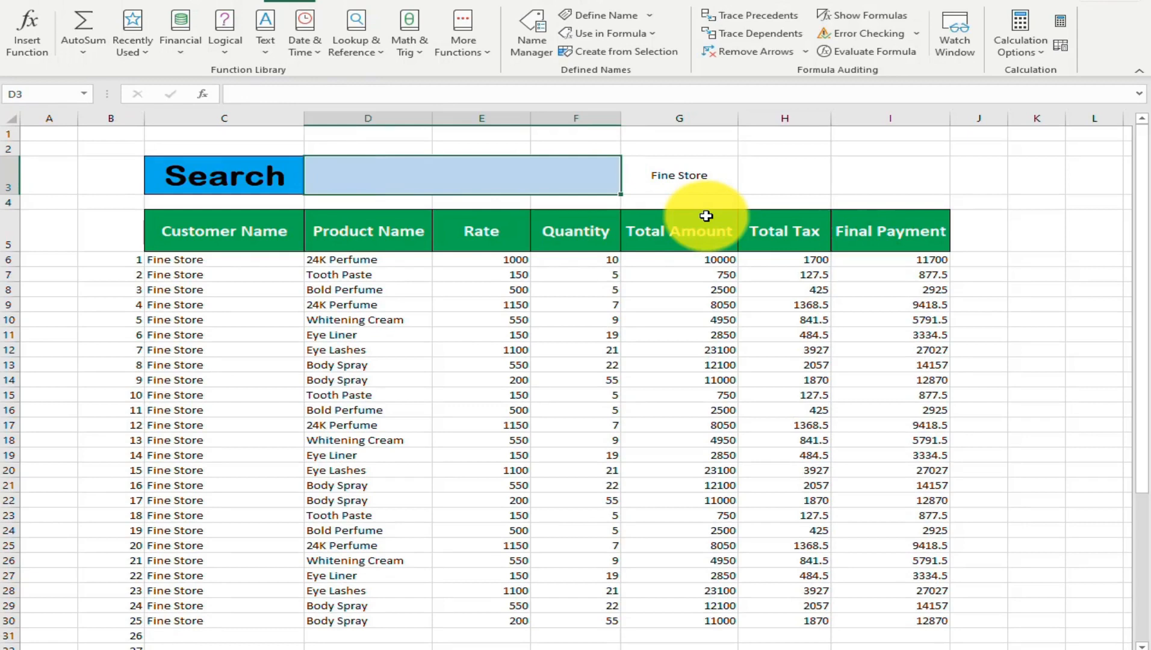
type("f")
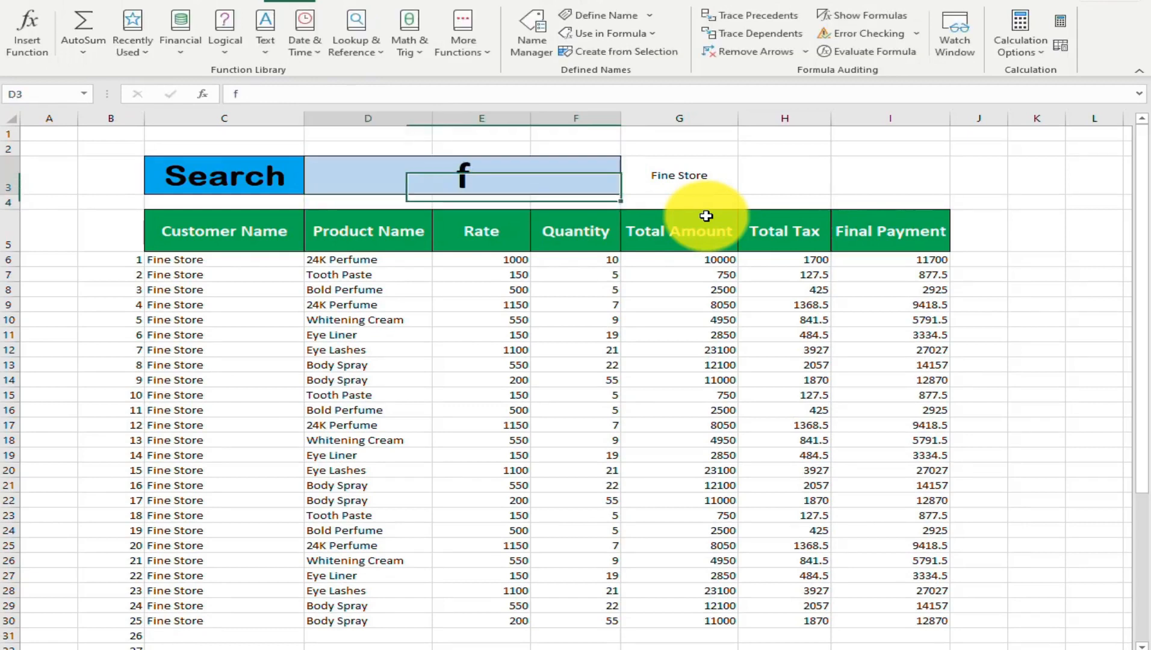
key("BackSpace")
type("sa")
key("Return")
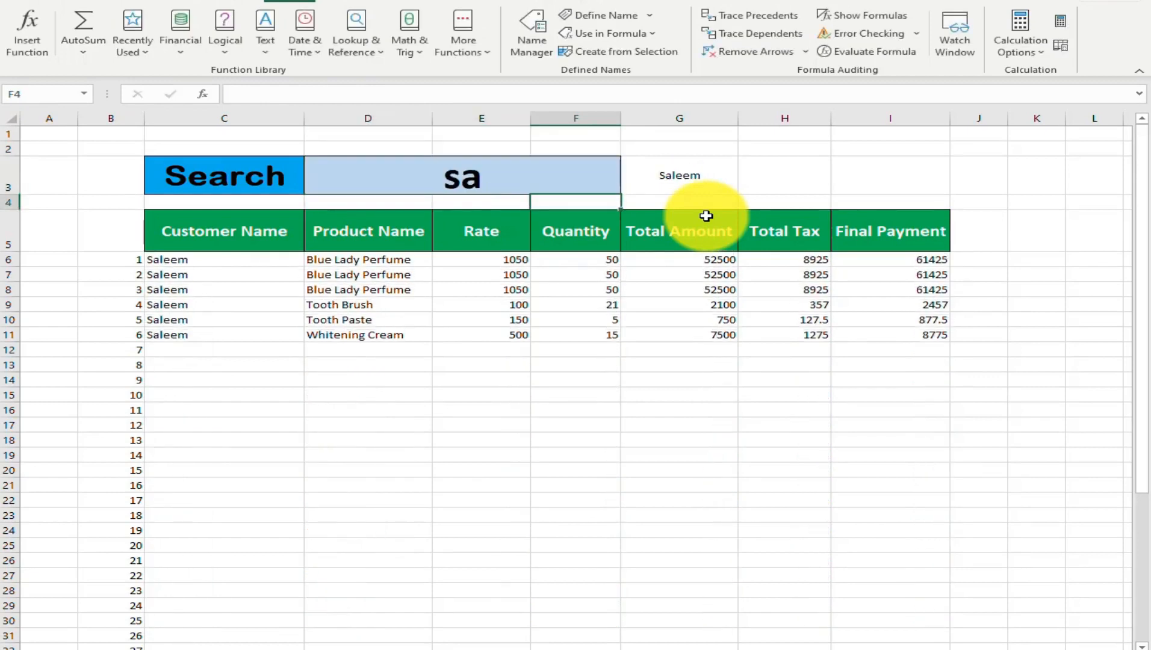
Replace the search text in D3 with the customer's full name
key("Up")
key("Left")
key("Right")
type("sal")
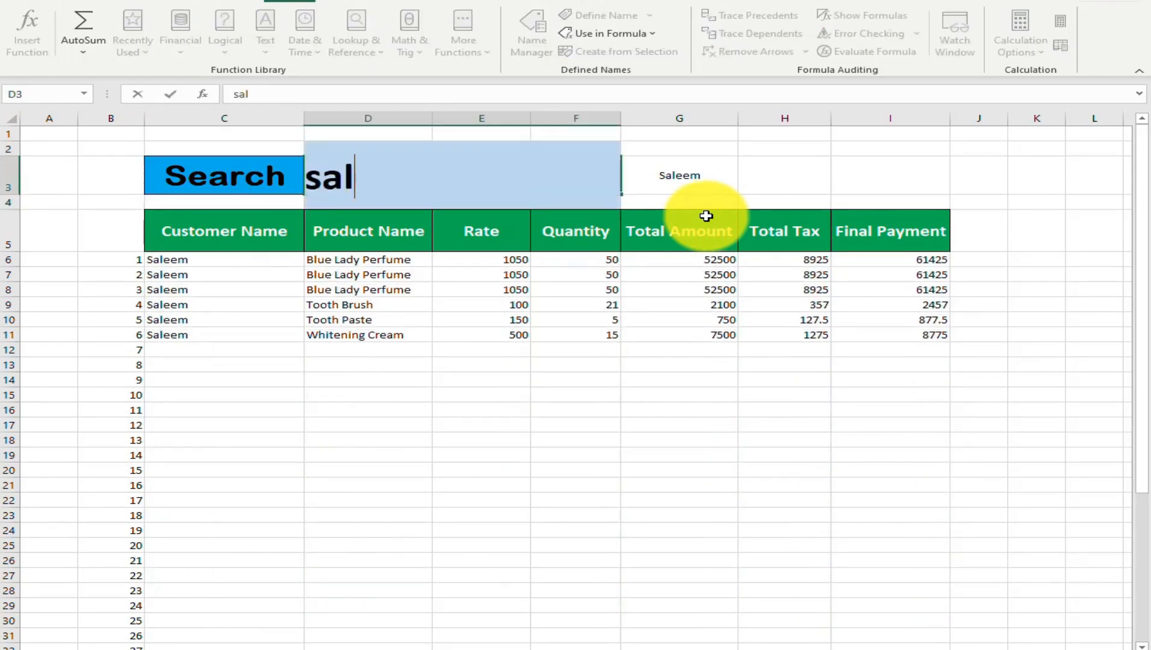
type("eem")
key("Return")
Change the search text in D3 to fi and review the matching rows down to row 49
key("Up")
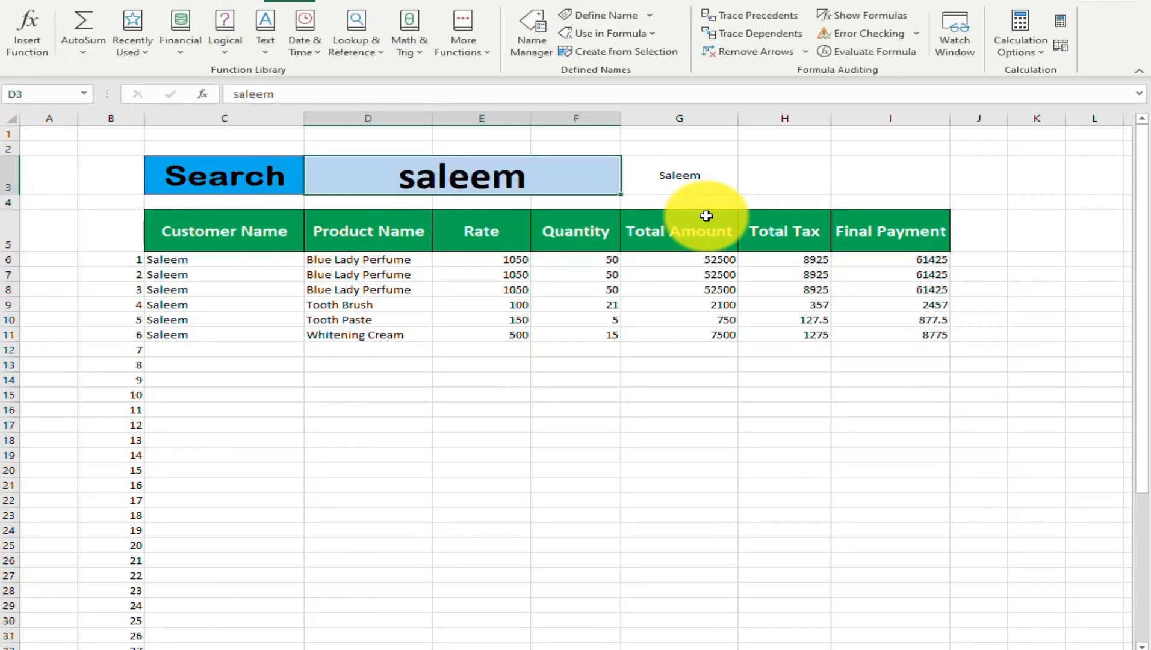
type("fi")
key("Return")
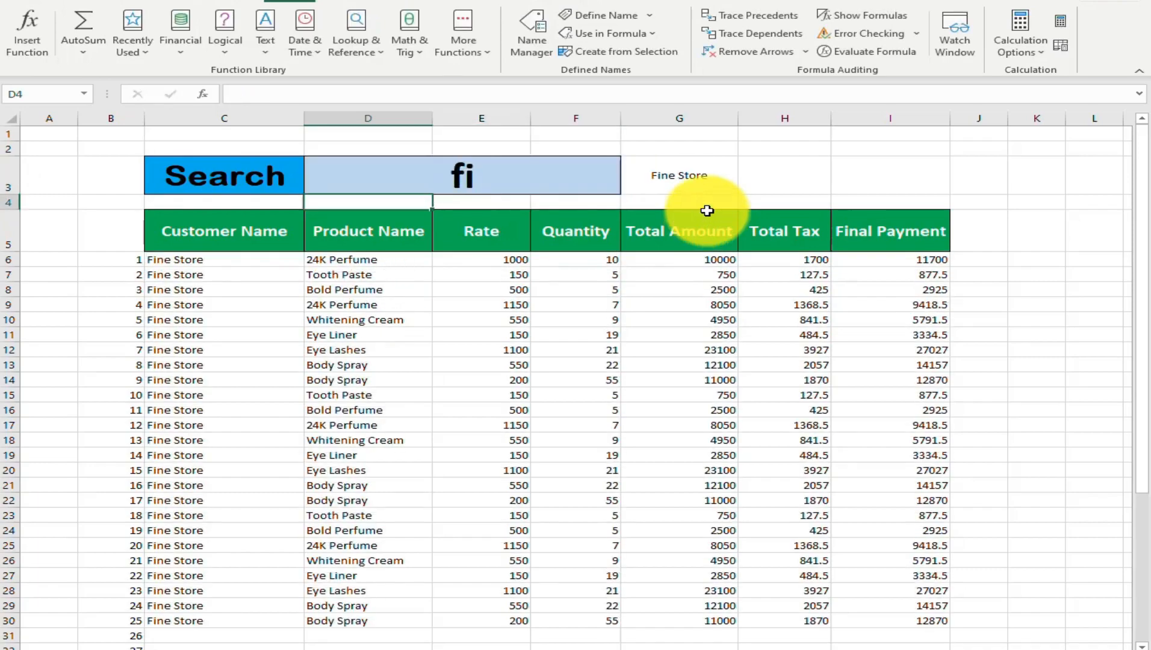
scroll(608, 312, "down", 5)
scroll(608, 312, "down", 3)
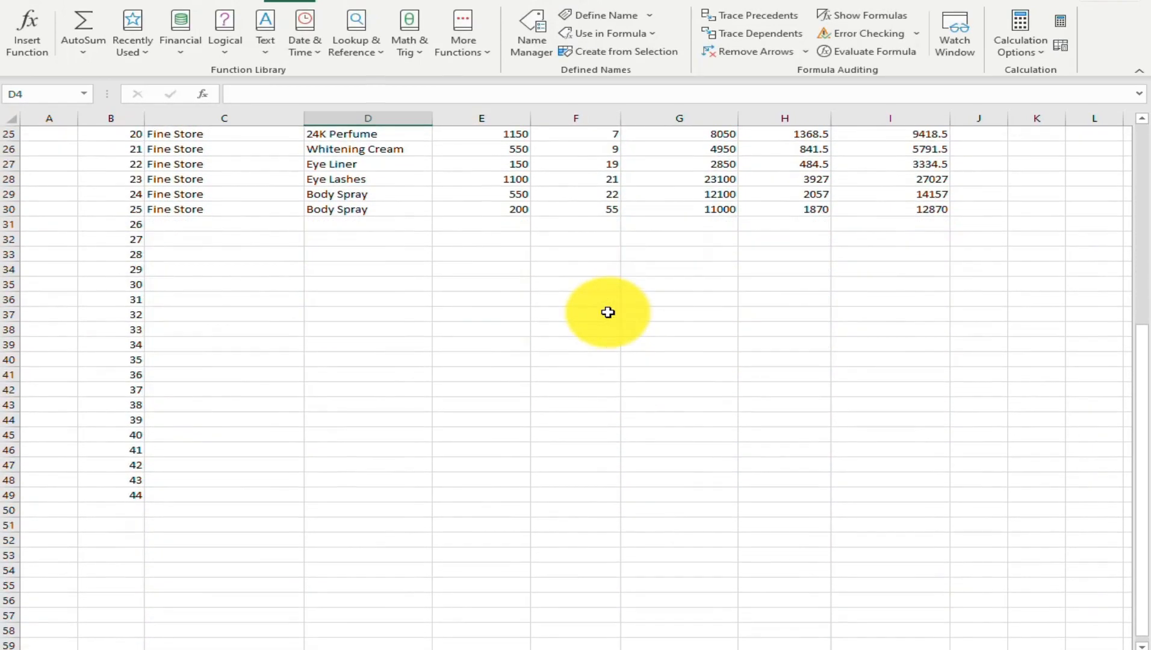
scroll(608, 312, "up", 7)
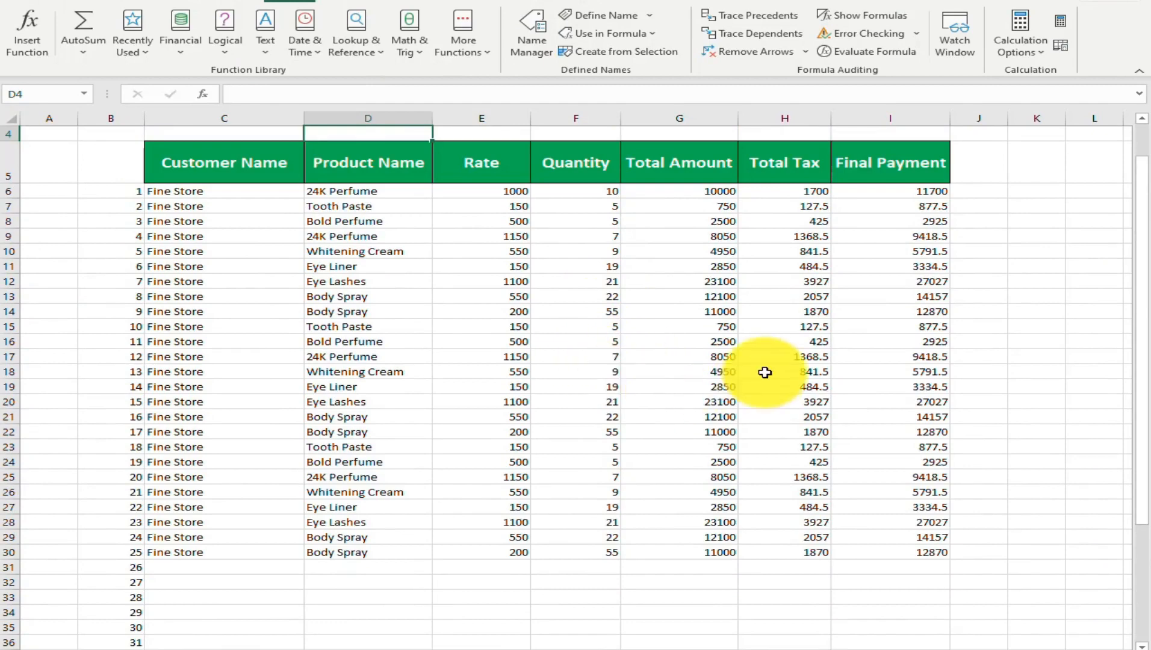
scroll(763, 370, "up", 1)
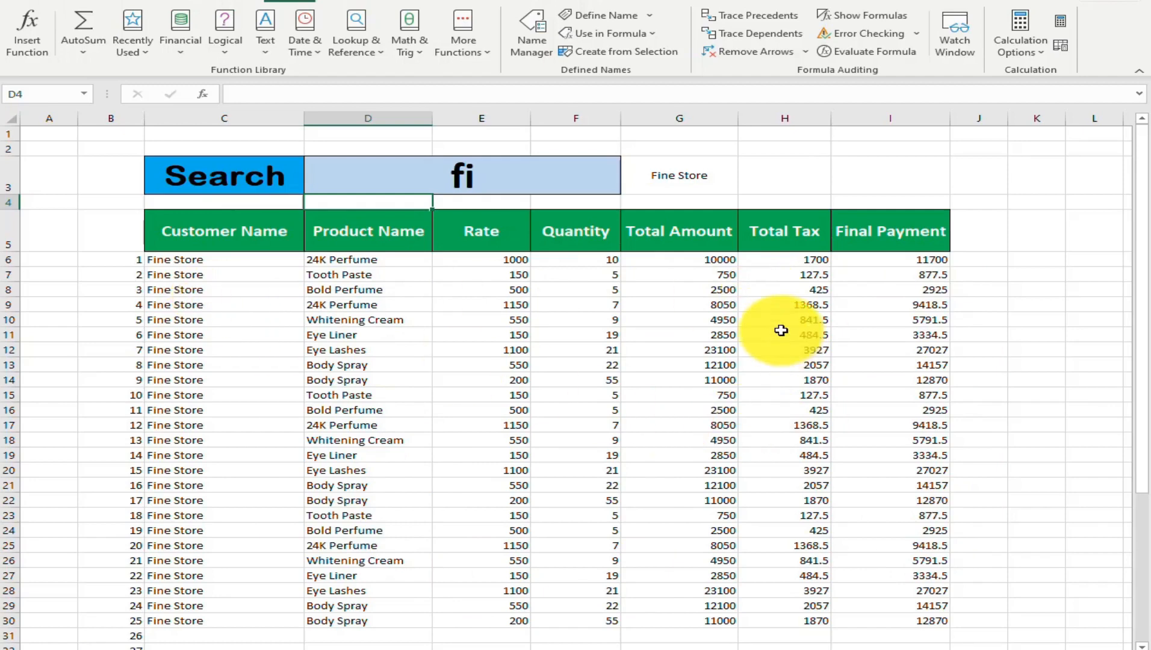
Create a conditional formatting rule for C6:I49 that formats only cells containing No Blanks
left_click_drag(226, 259, 890, 593)
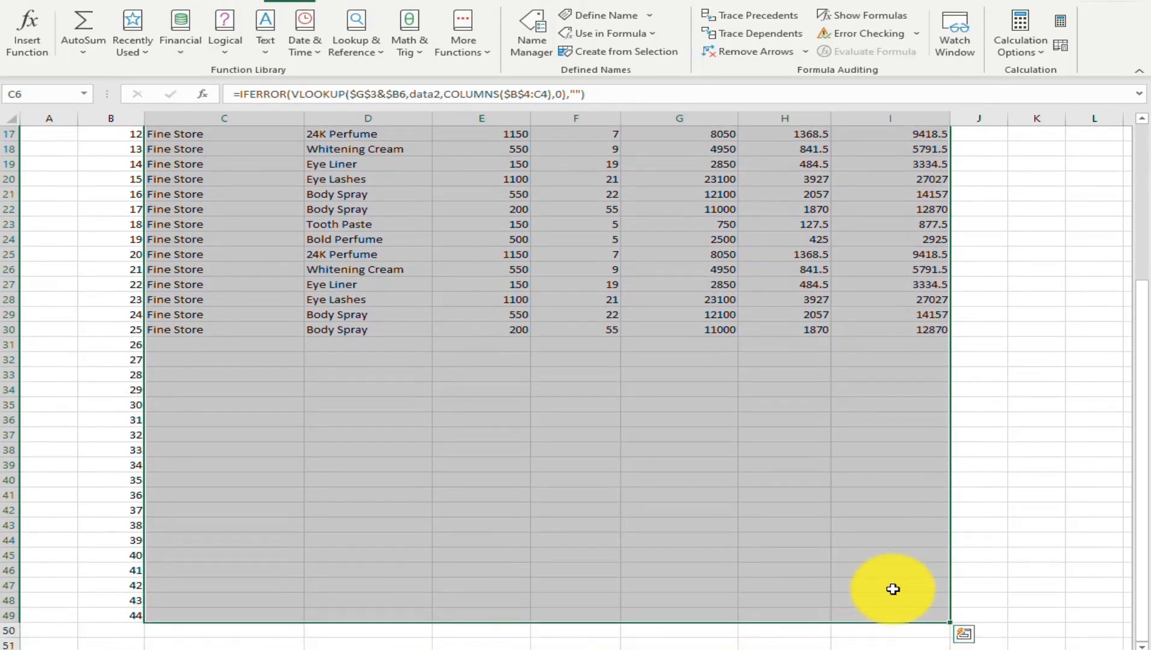
left_click(72, 1)
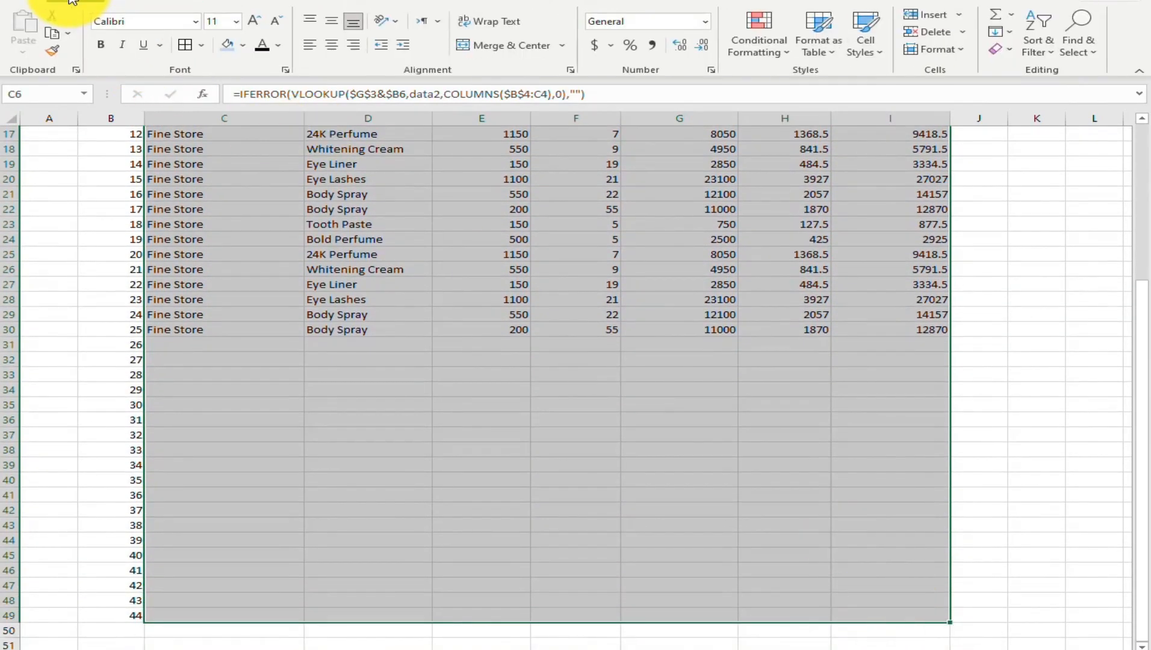
left_click(790, 55)
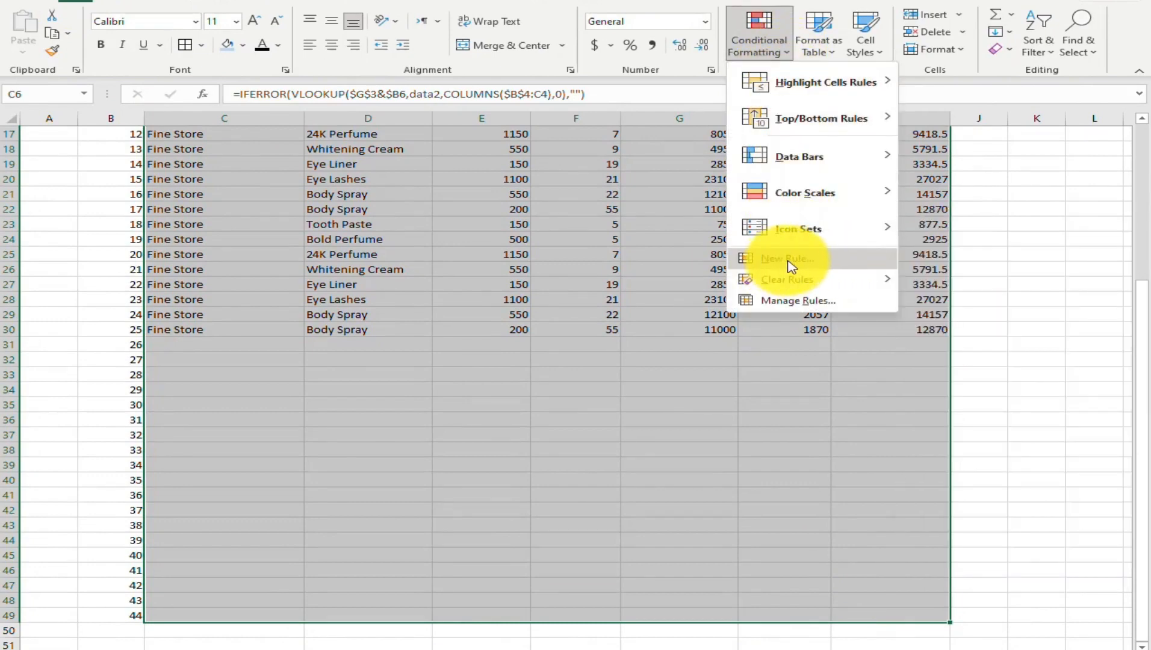
left_click(814, 267)
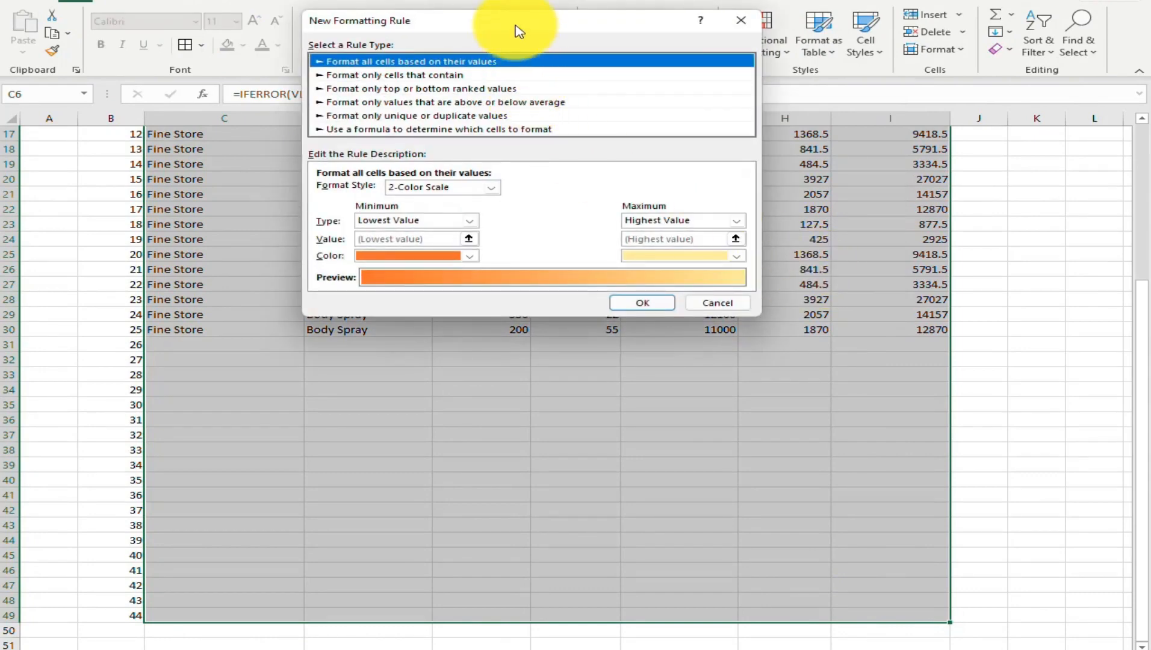
left_click_drag(530, 27, 774, 71)
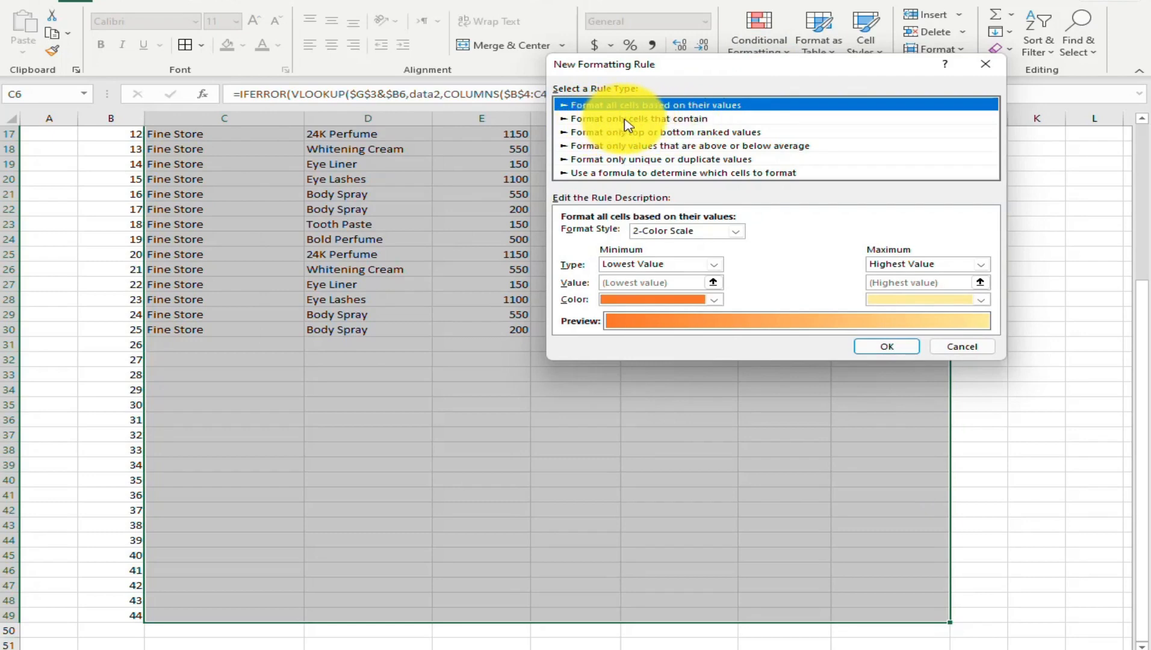
left_click(628, 121)
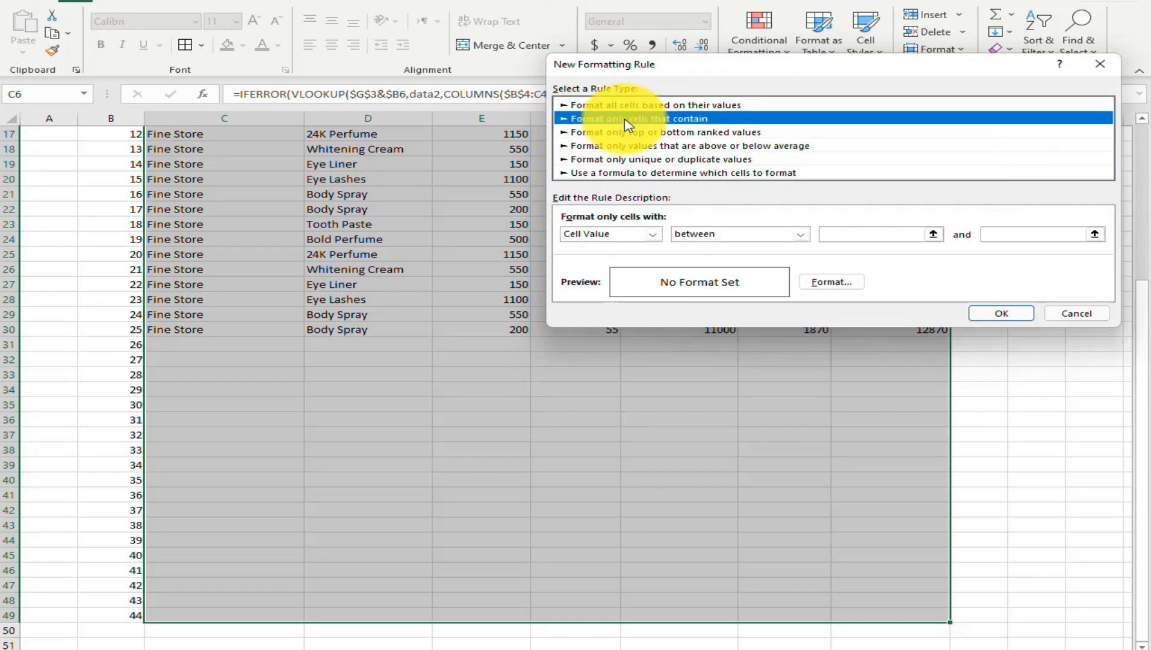
left_click(652, 234)
left_click(611, 294)
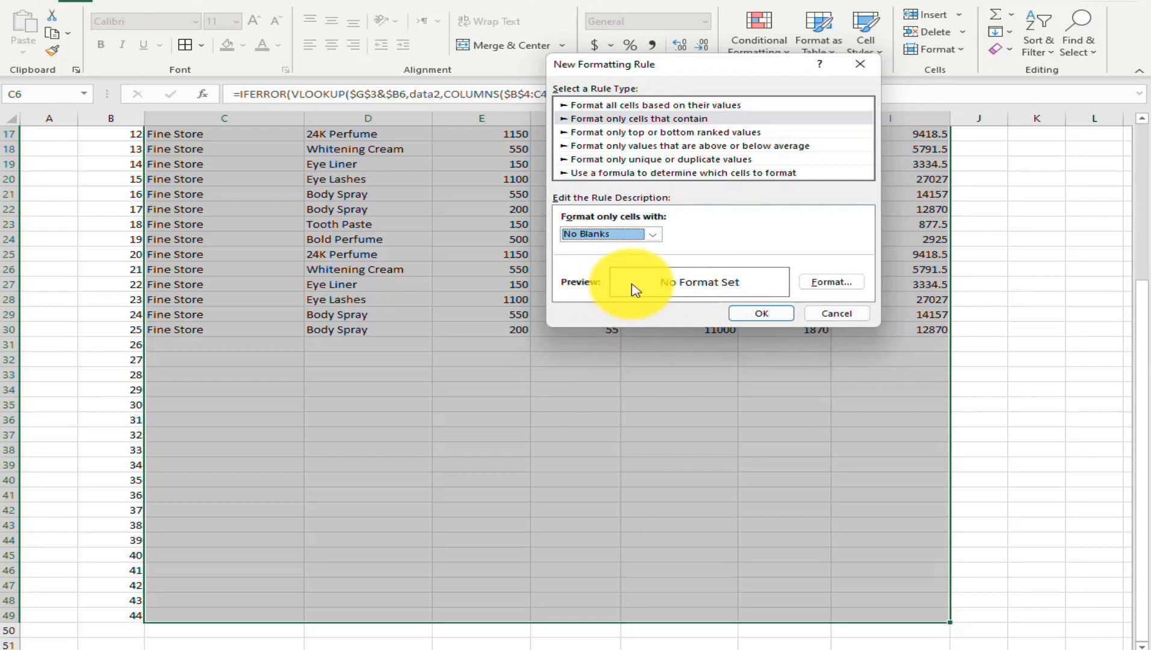
Give the No Blanks rule an outline border format and apply the rule to the selected results range
left_click(853, 287)
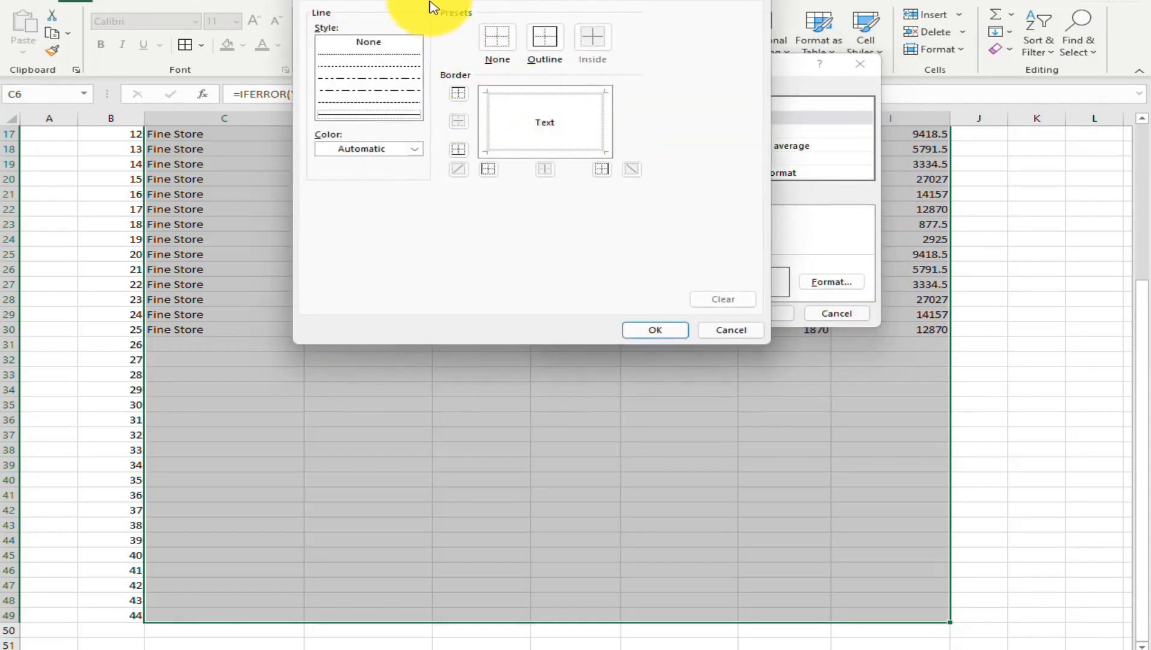
left_click(555, 42)
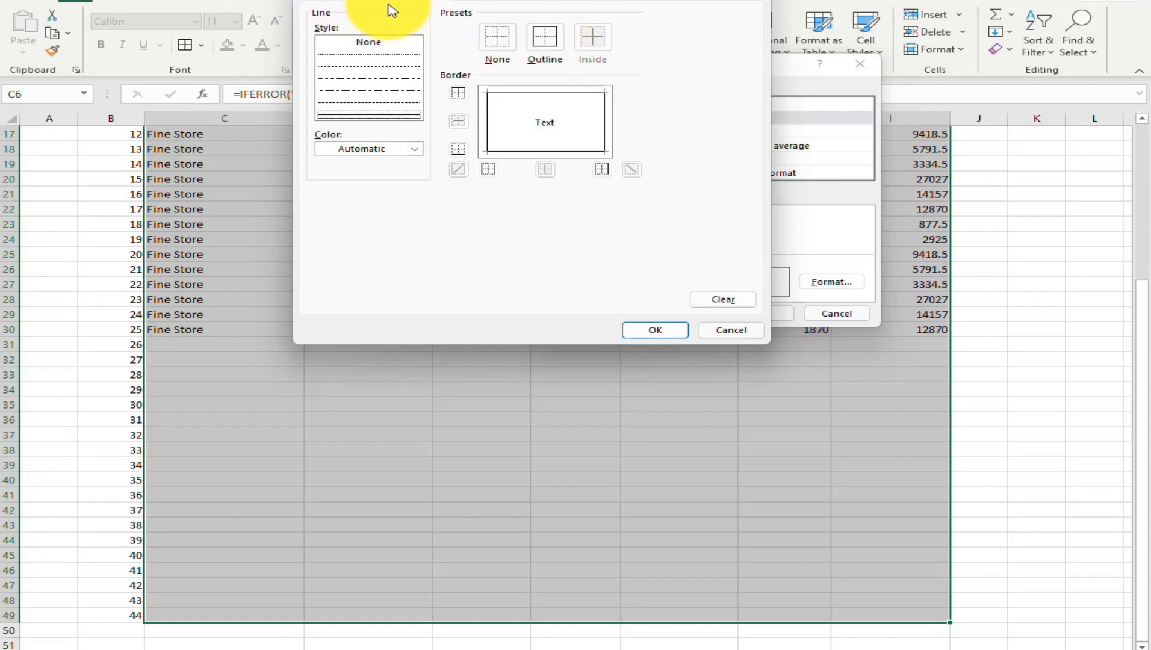
left_click(659, 330)
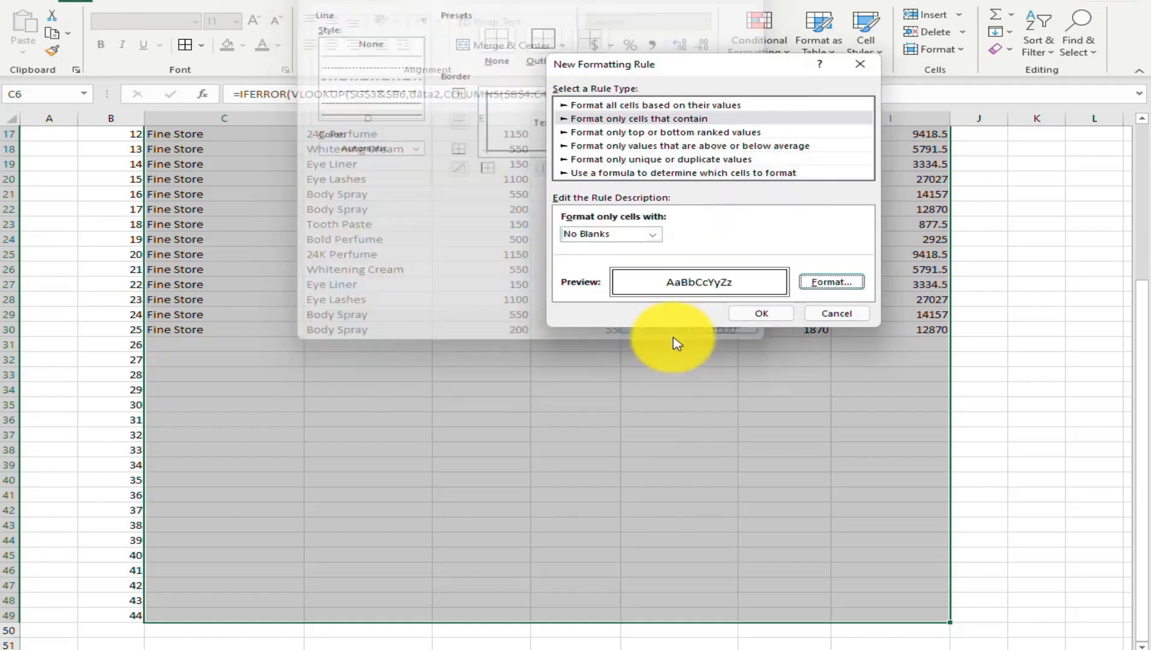
left_click(762, 313)
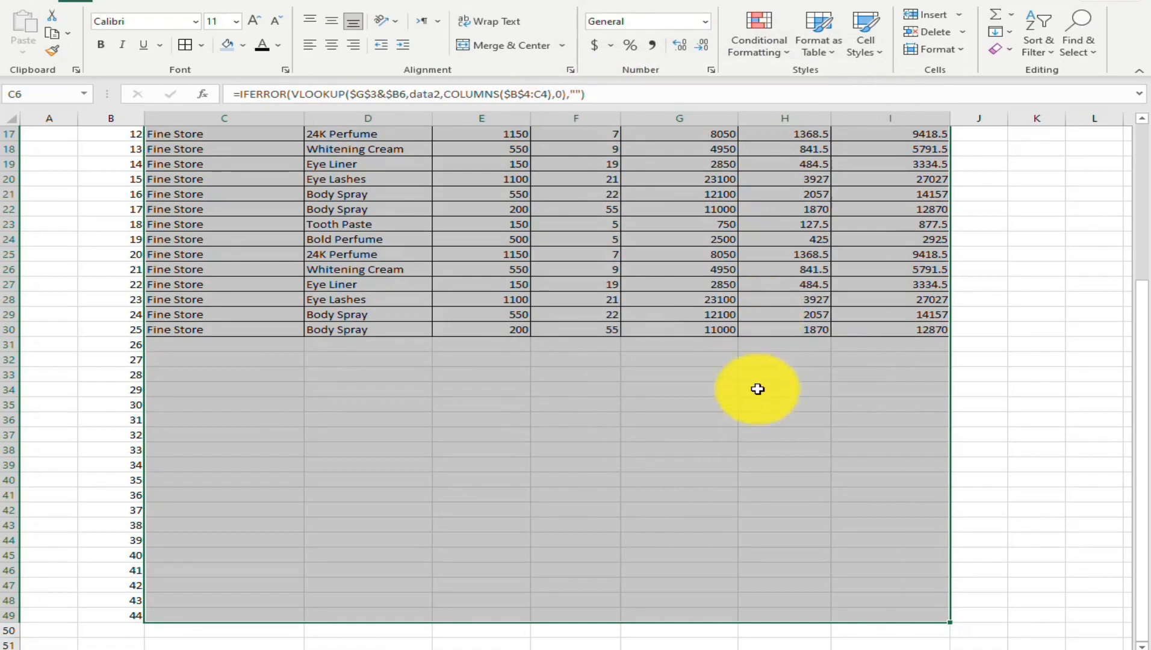
Set the font color of G3 to white and hide helper column B
scroll(757, 389, "up", 6)
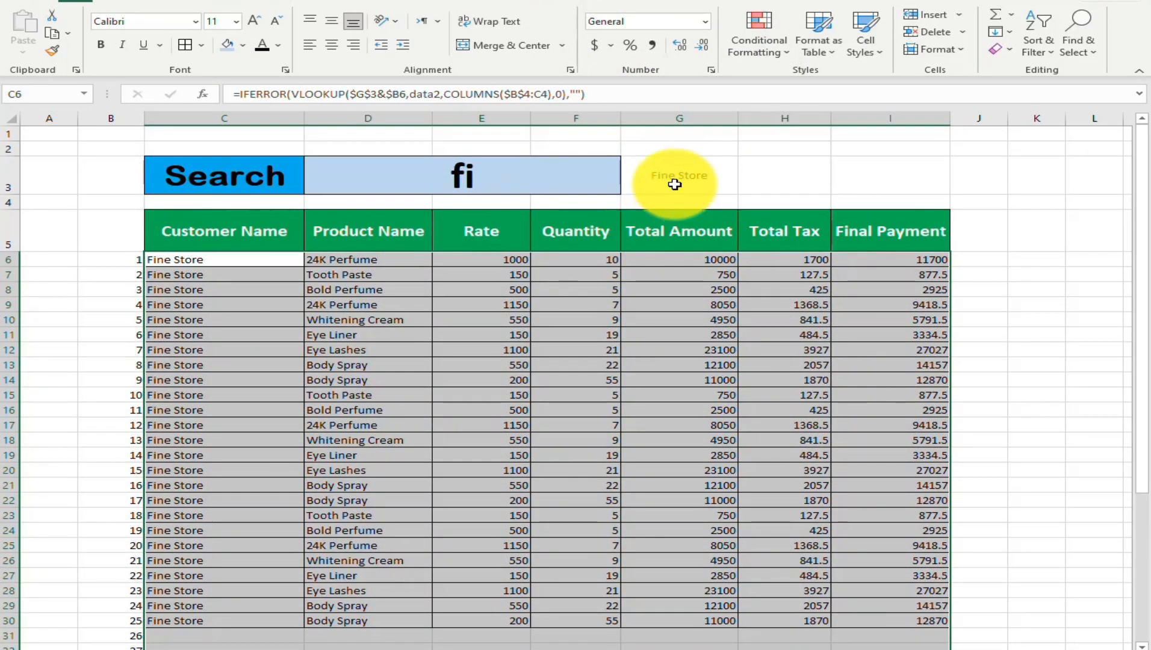
left_click(642, 171)
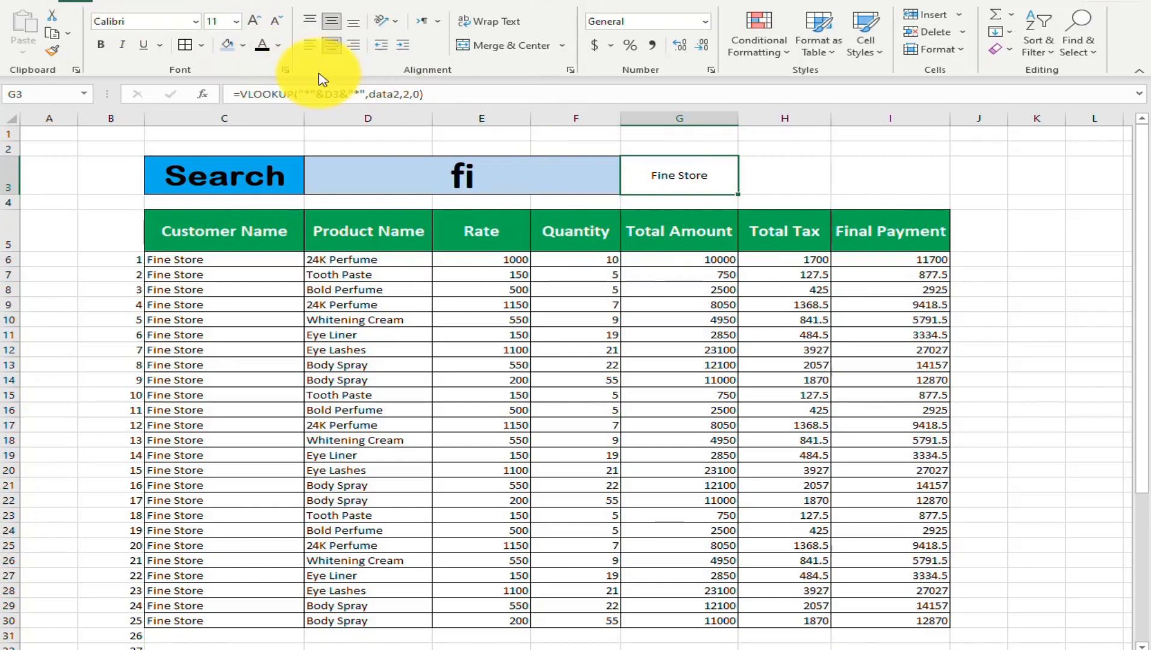
left_click(278, 47)
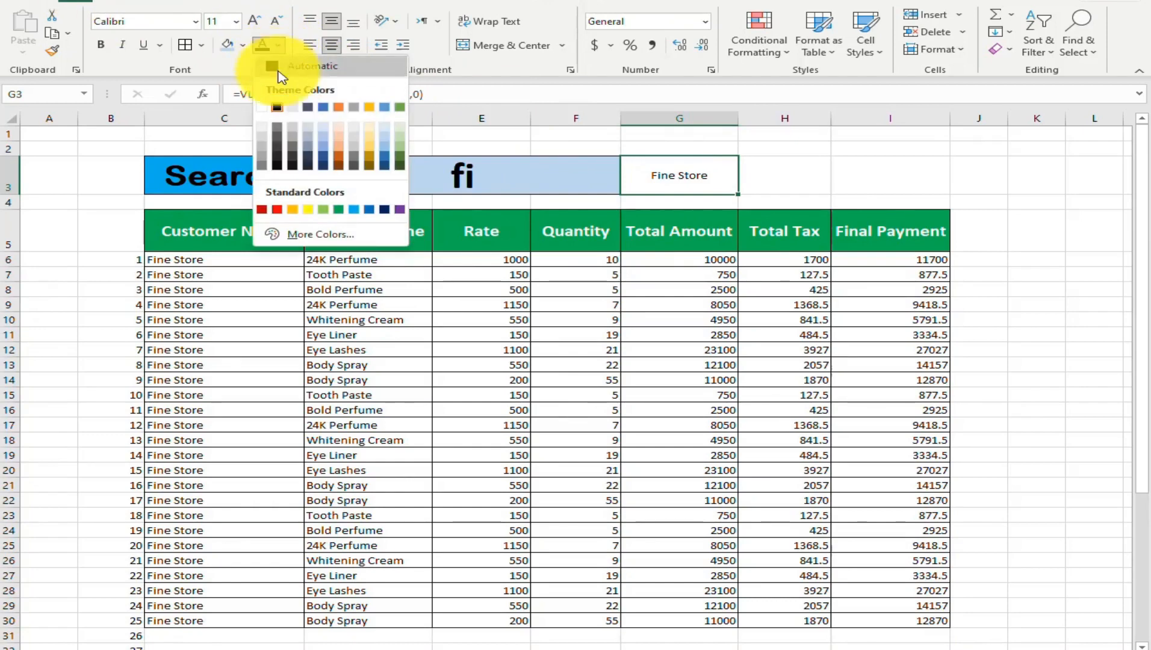
left_click(262, 107)
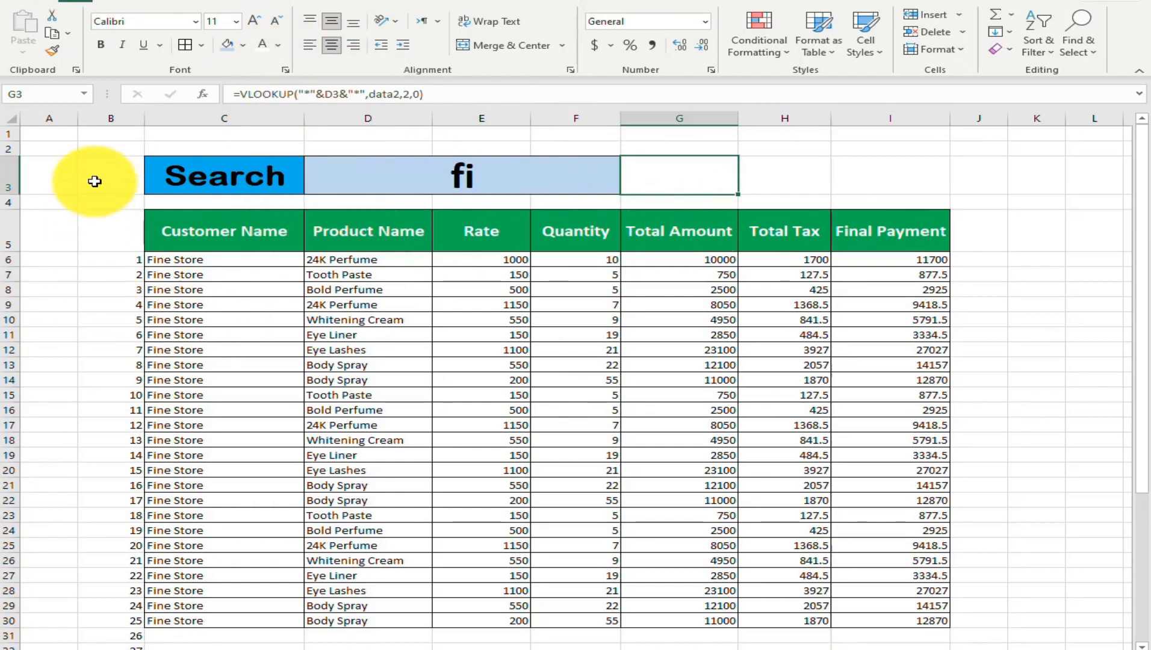
left_click(106, 119)
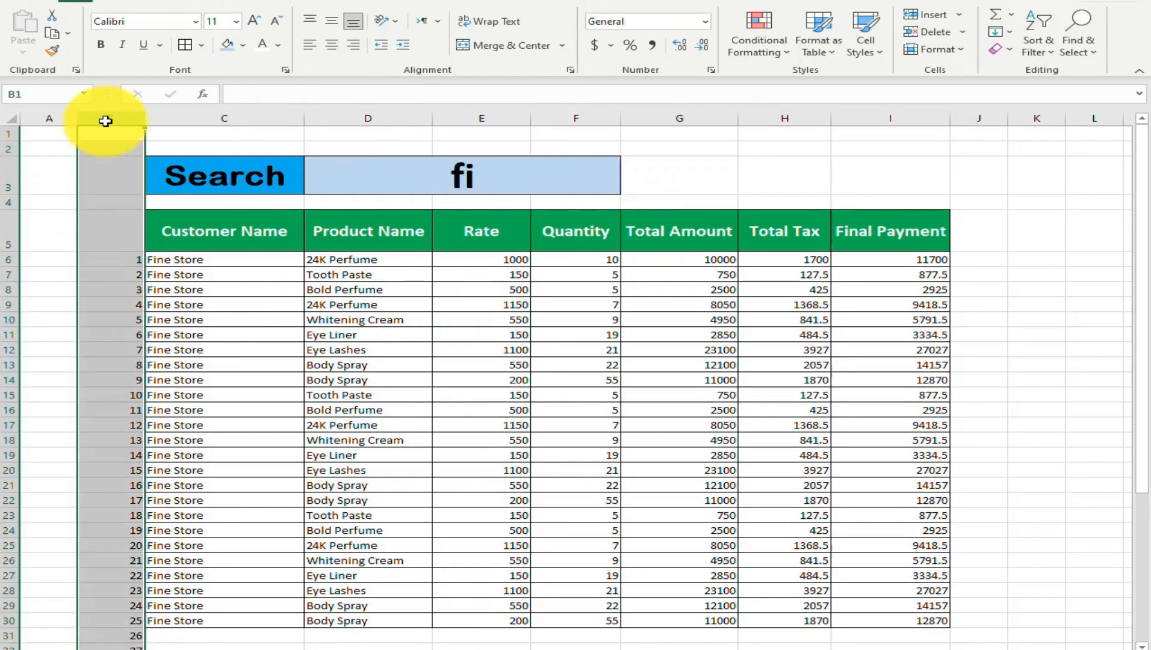
key("ctrl+0")
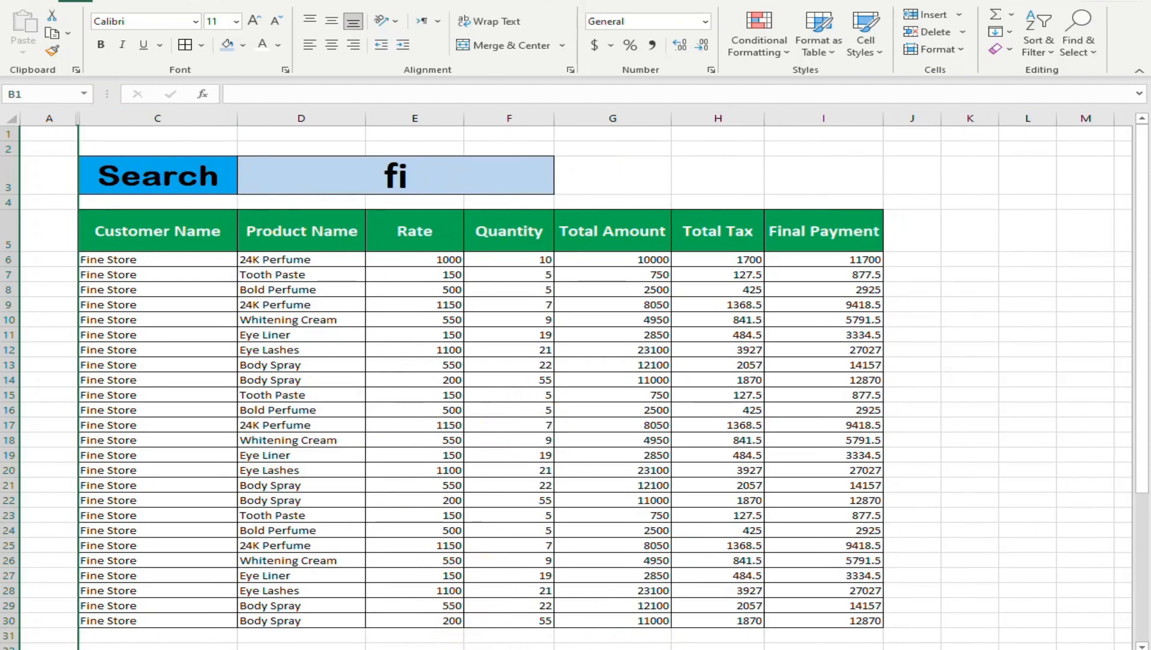
On the source data sheet, enter the header IDs in A2 above the lookup keys and hide column A
left_click(496, 649)
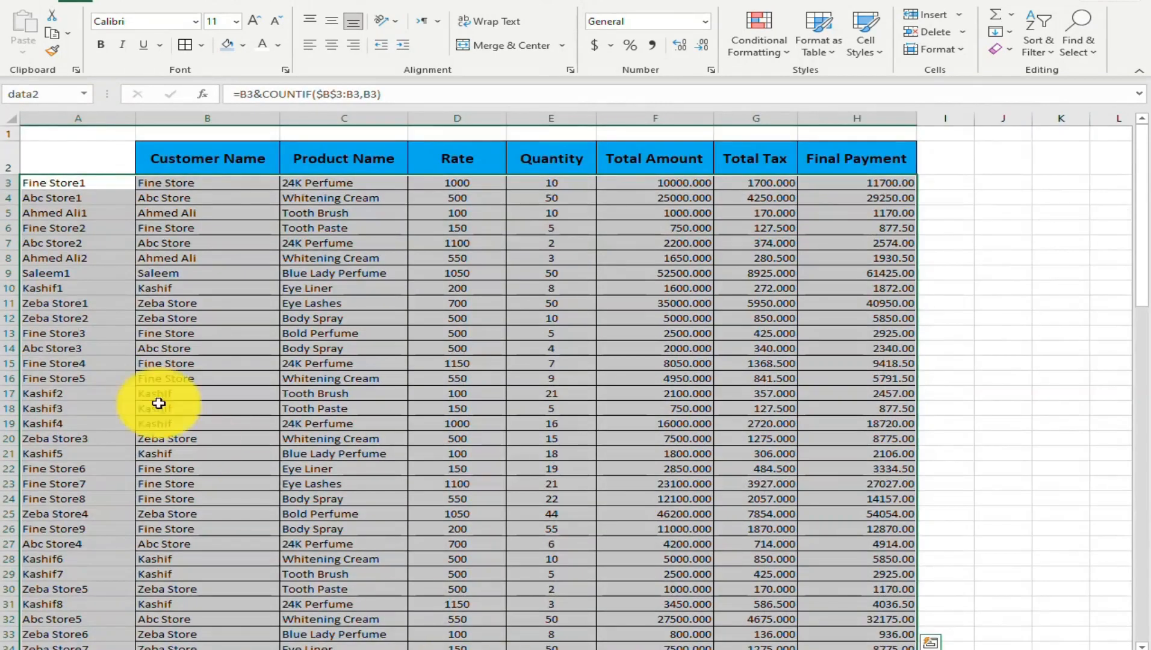
left_click(95, 215)
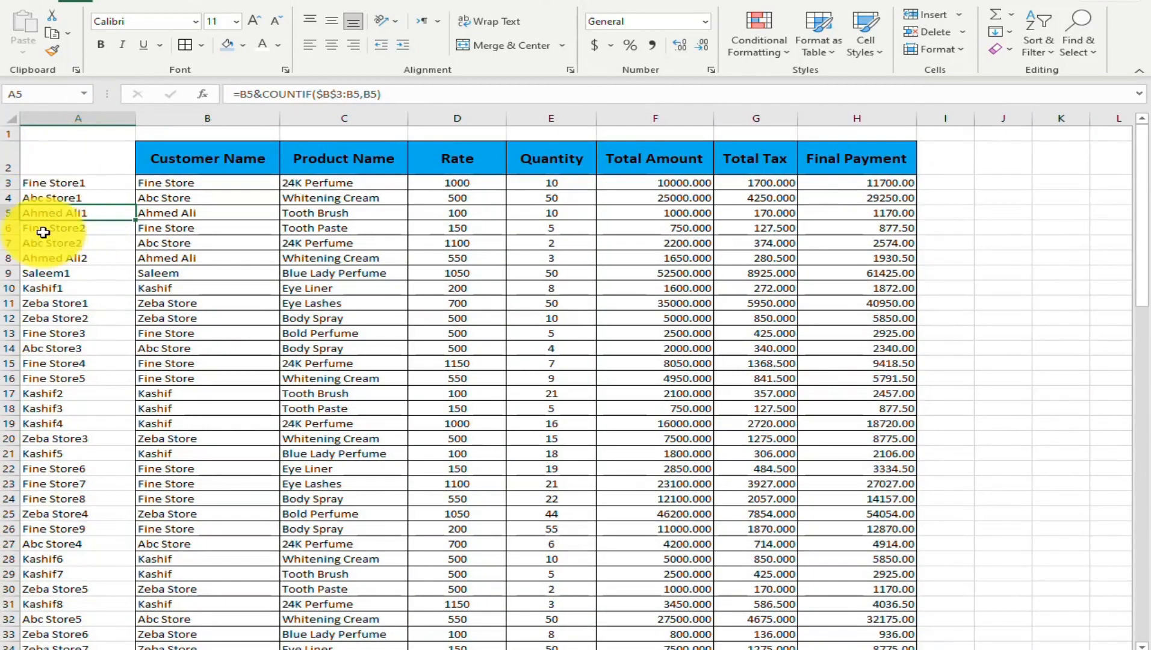
left_click(59, 161)
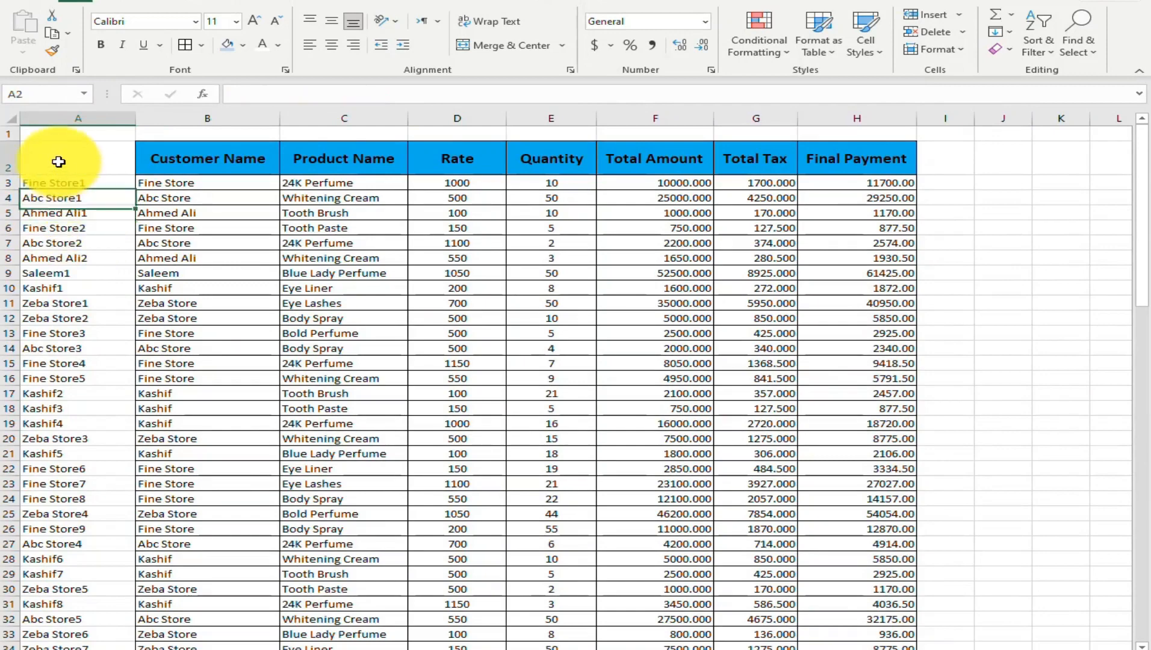
type("ID")
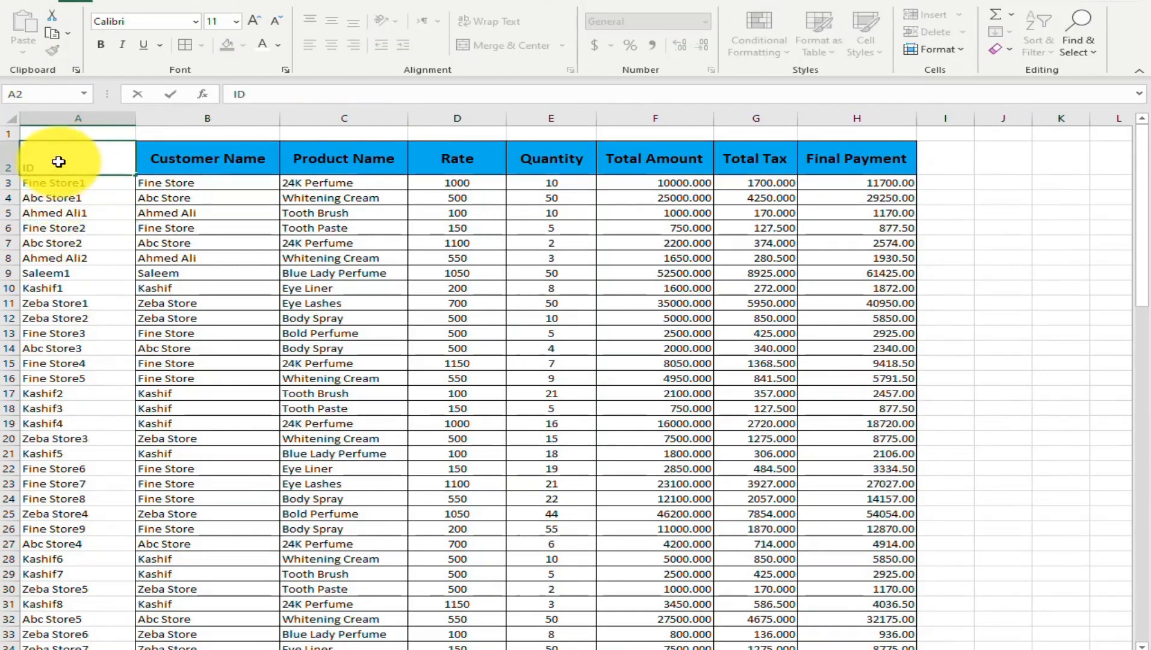
type("s")
key("Up")
key("Down")
key("ctrl+0")
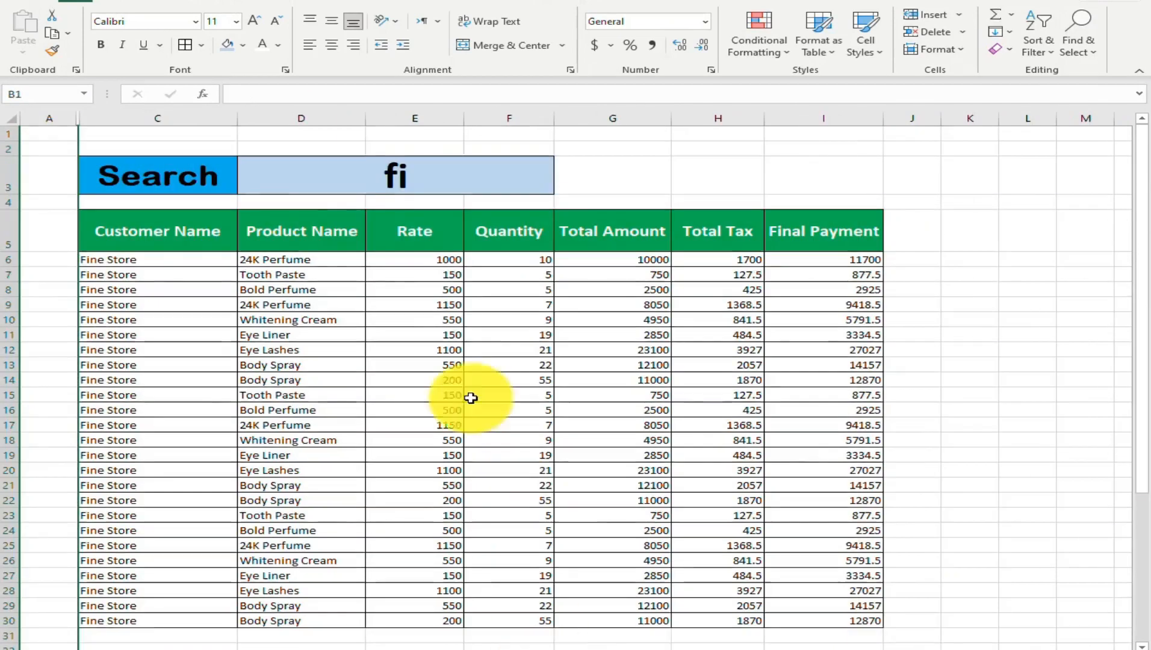
Test the search form by entering SA and then ZEB in the merged search cell D3
left_click(364, 176)
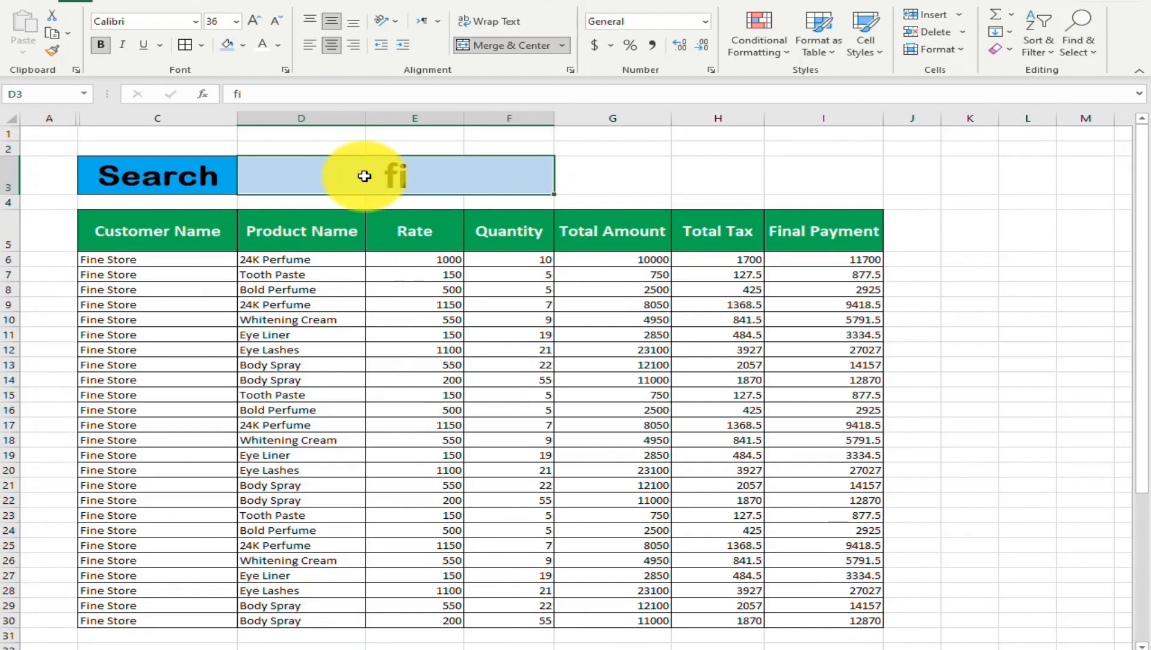
type("SA")
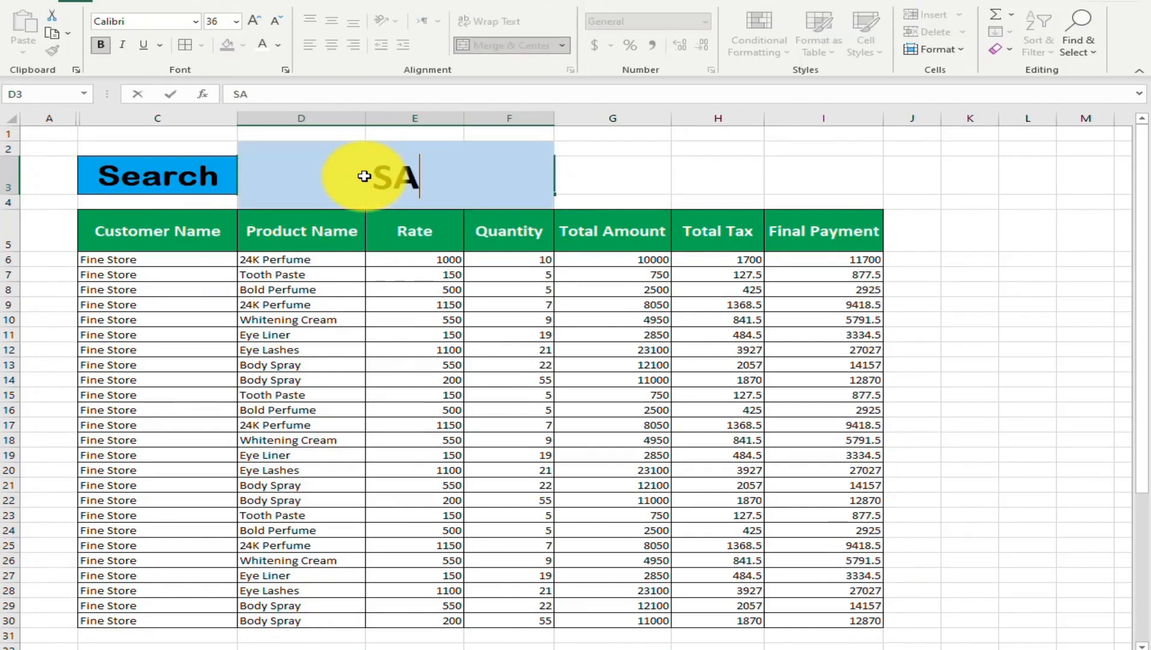
key("Return")
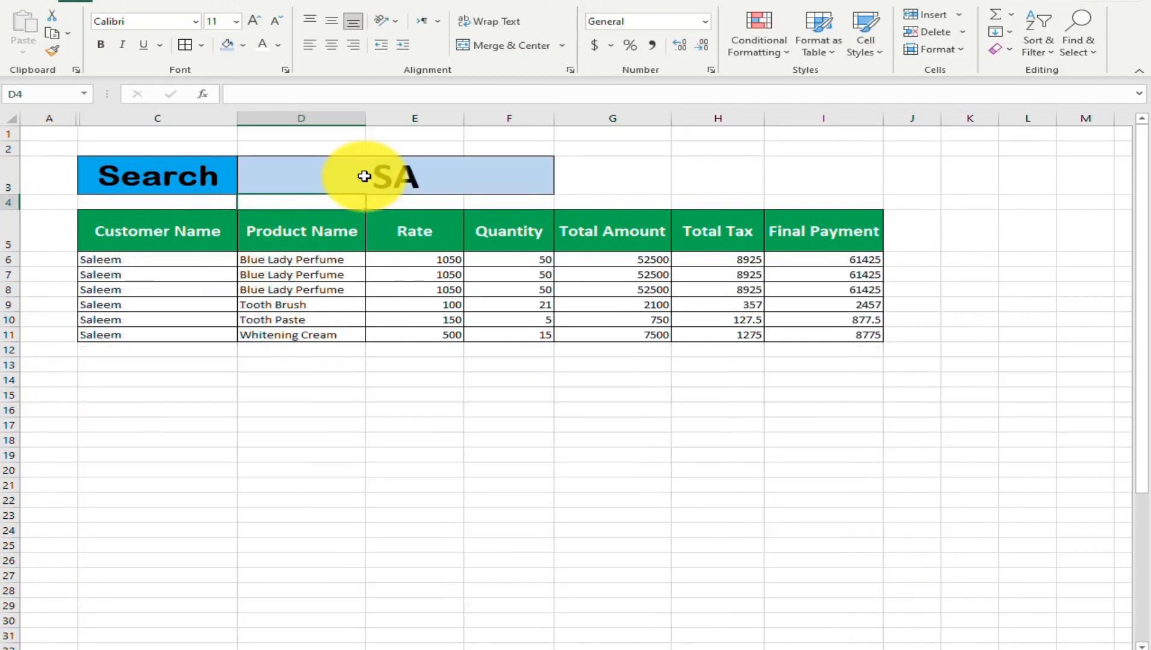
left_click(364, 176)
type("ZE")
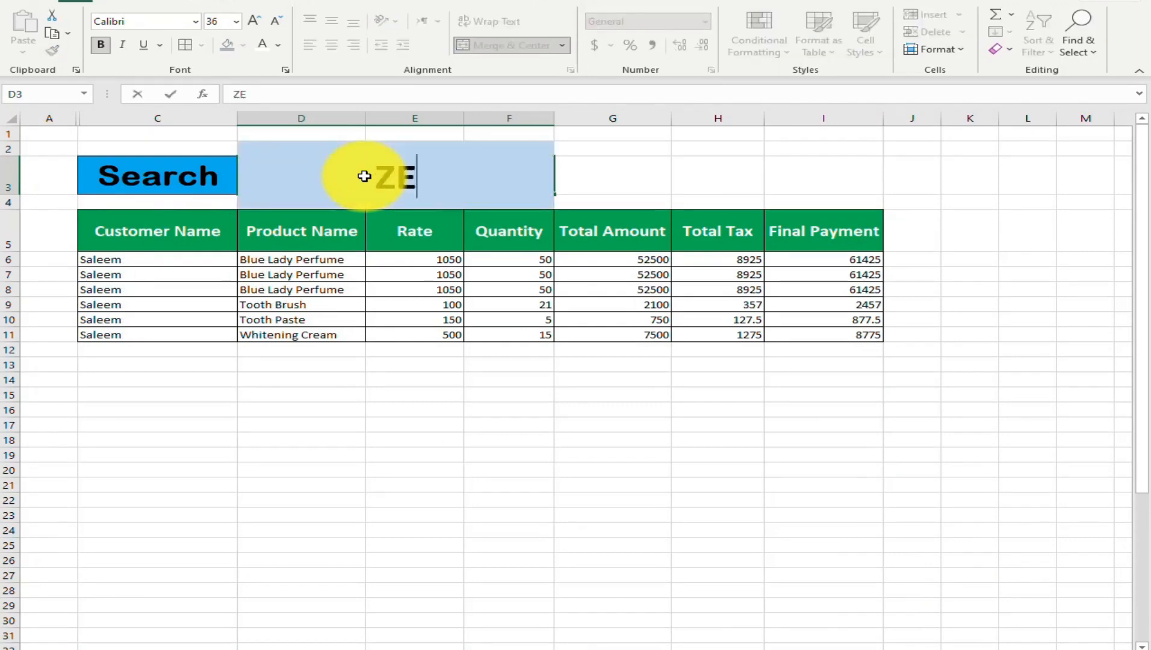
type("B")
key("Return")
Test single-letter searches in D3 with K and then Z
left_click(364, 176)
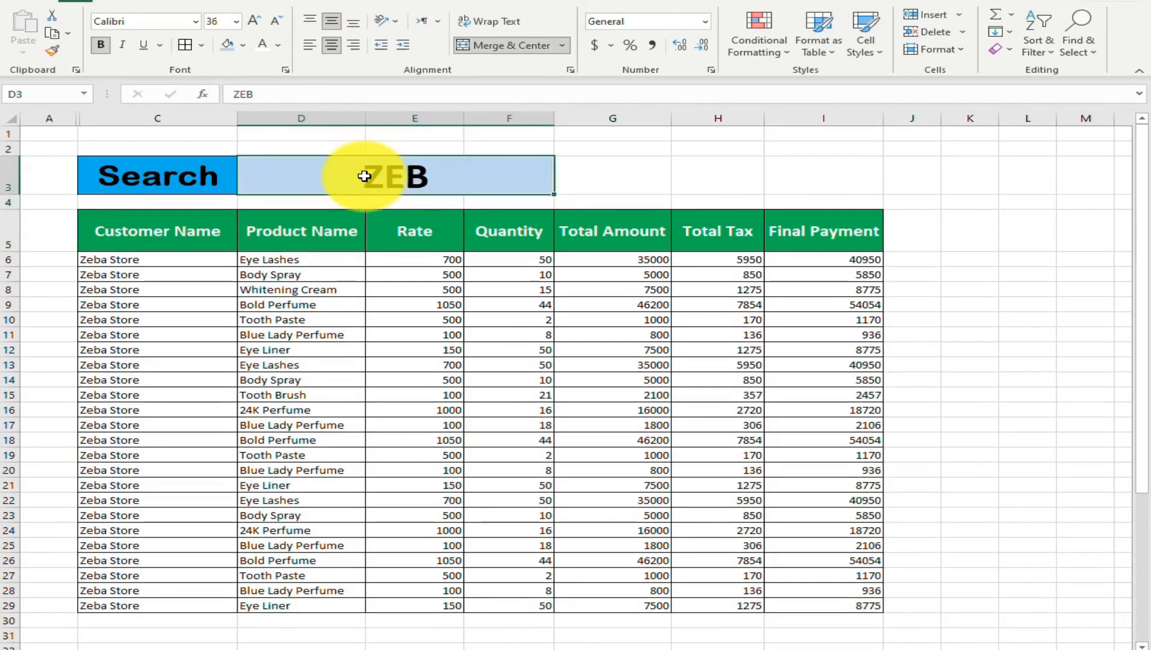
type("K")
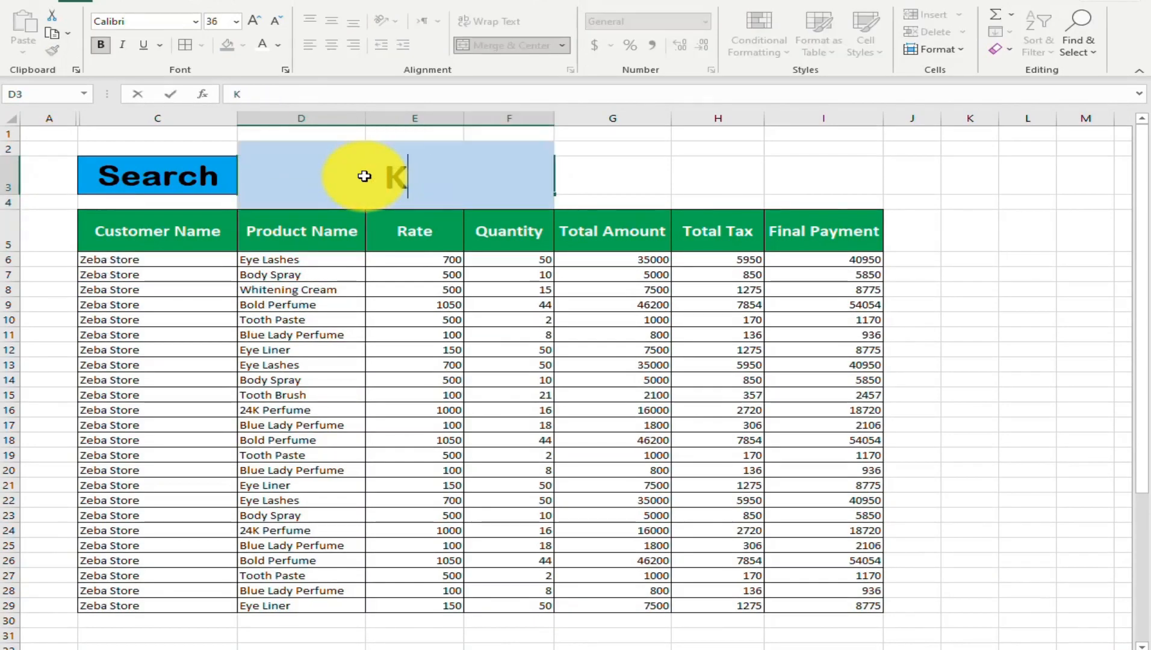
key("Return")
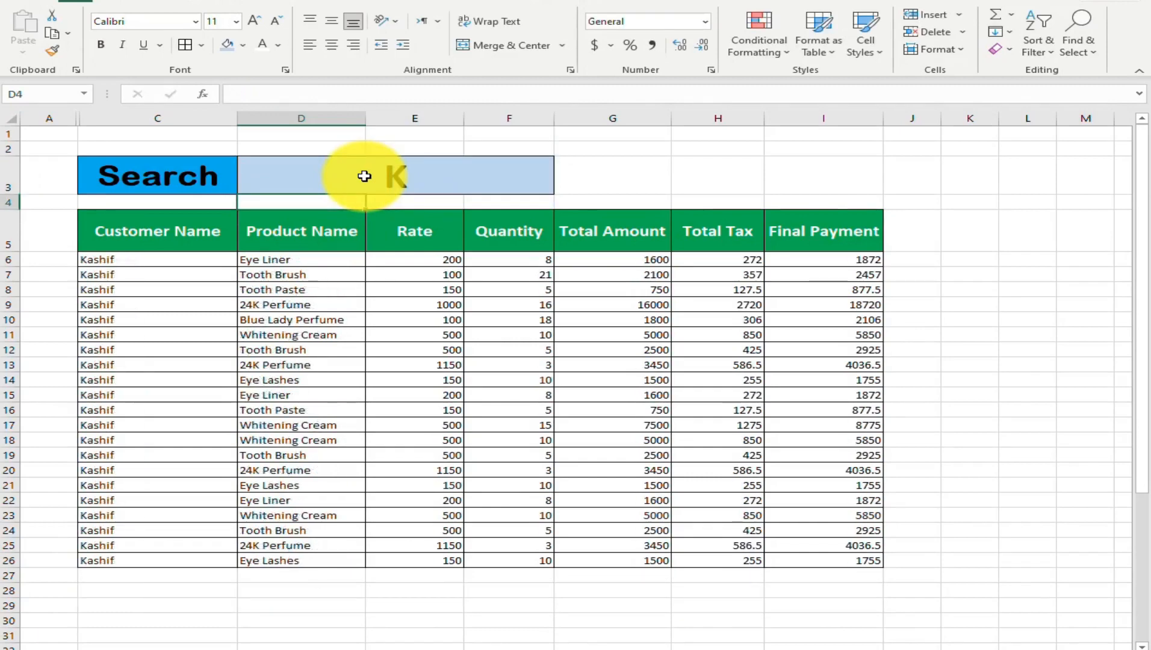
left_click(364, 175)
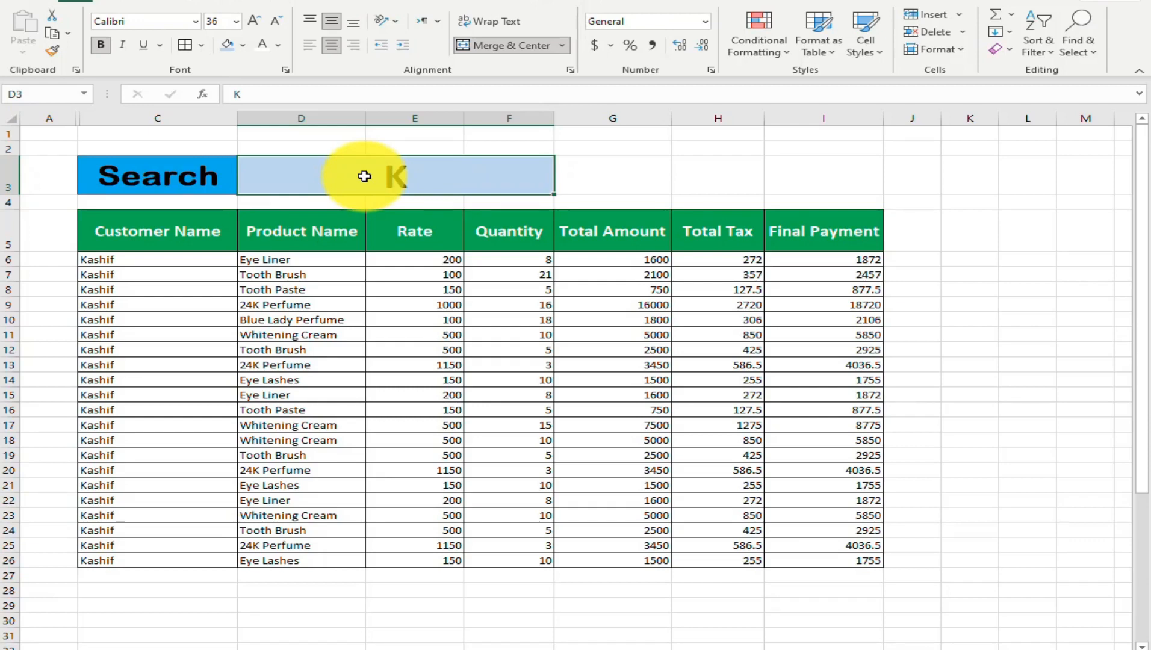
type("Z")
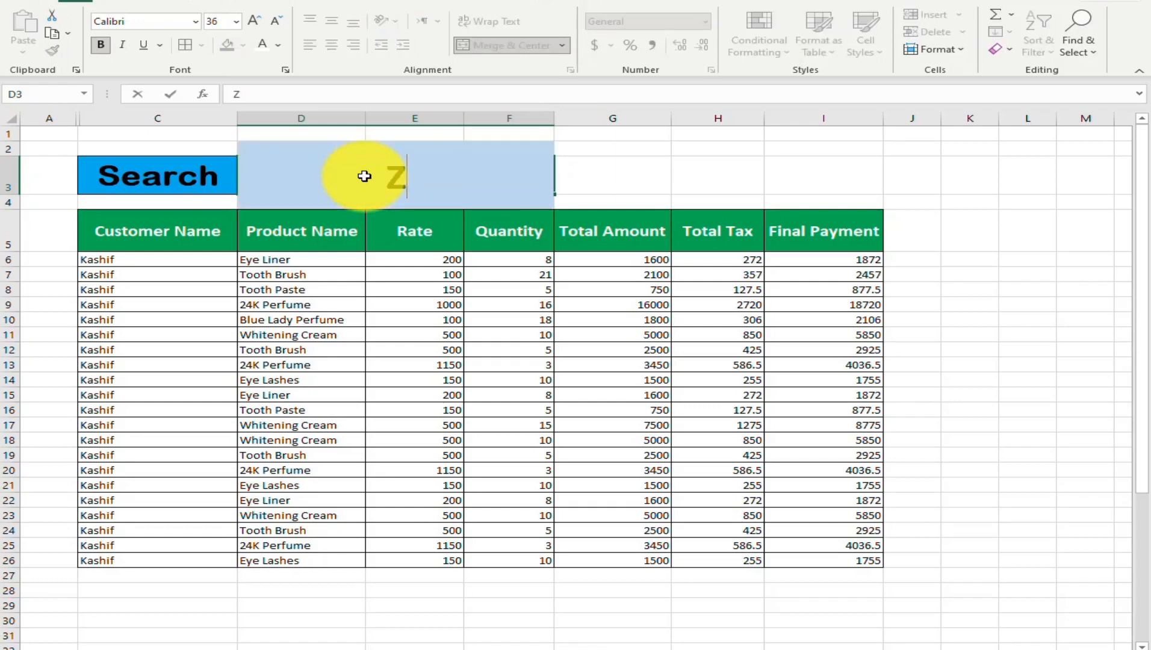
key("Return")
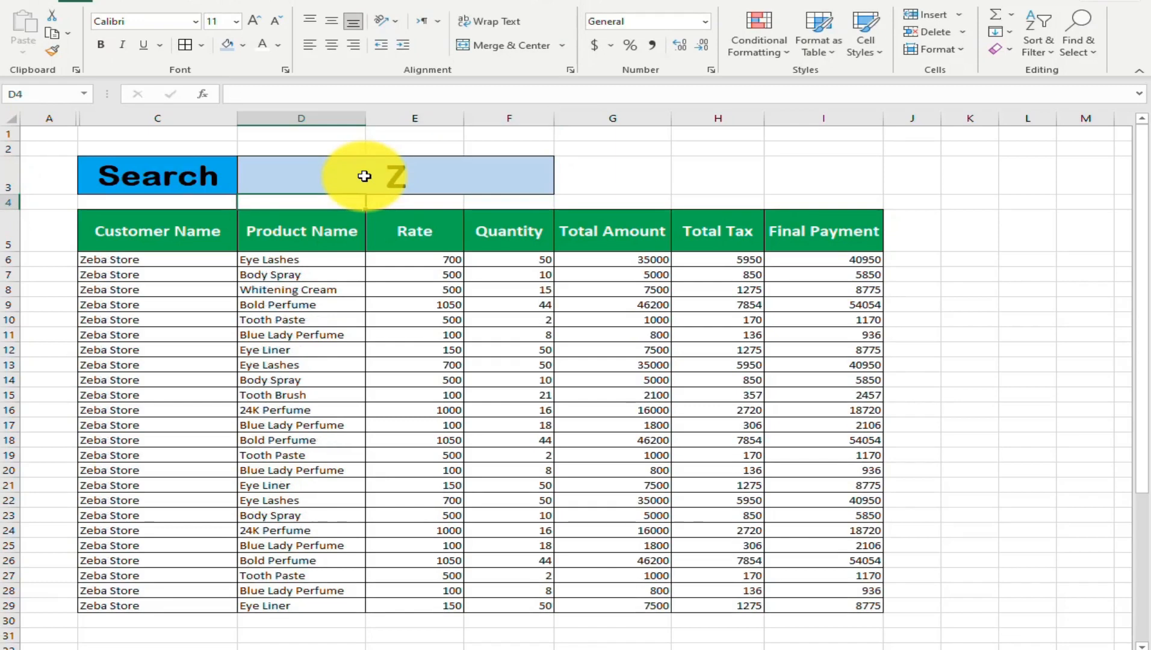
Set the search text in D3 to SA
left_click(364, 176)
type("SA")
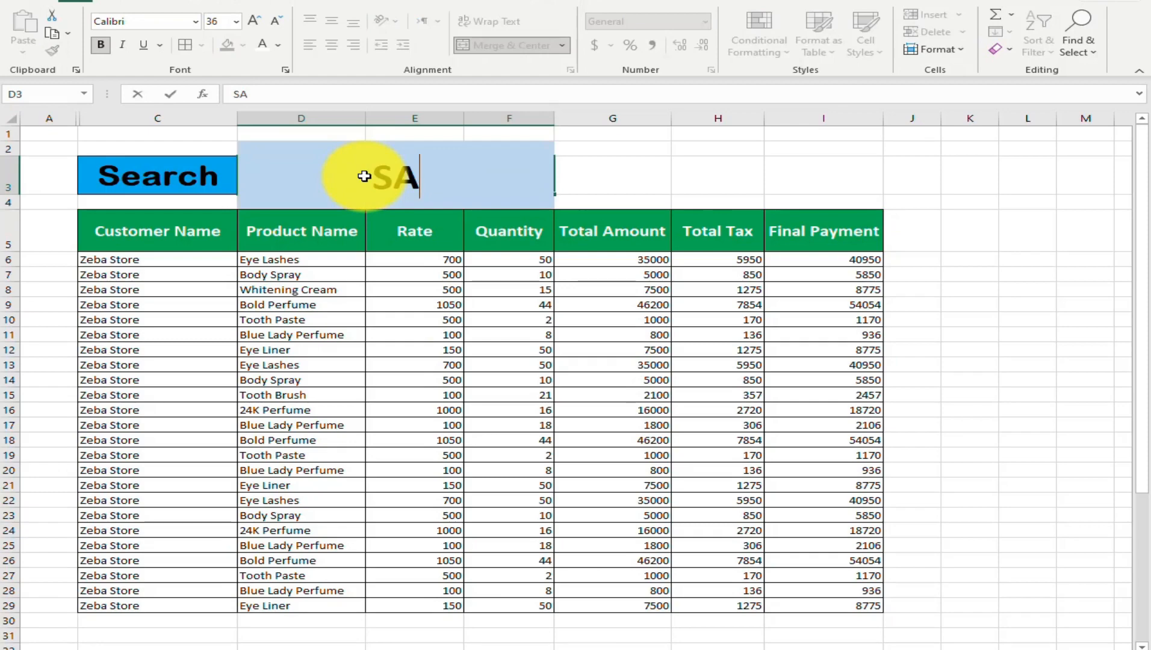
key("Return")
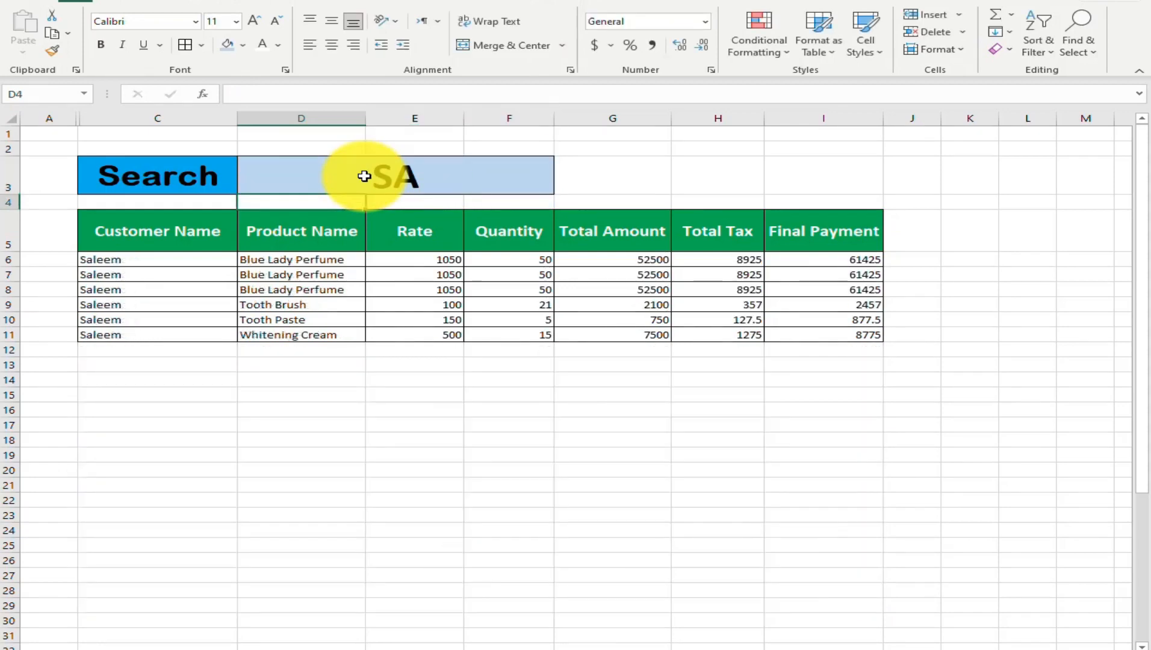